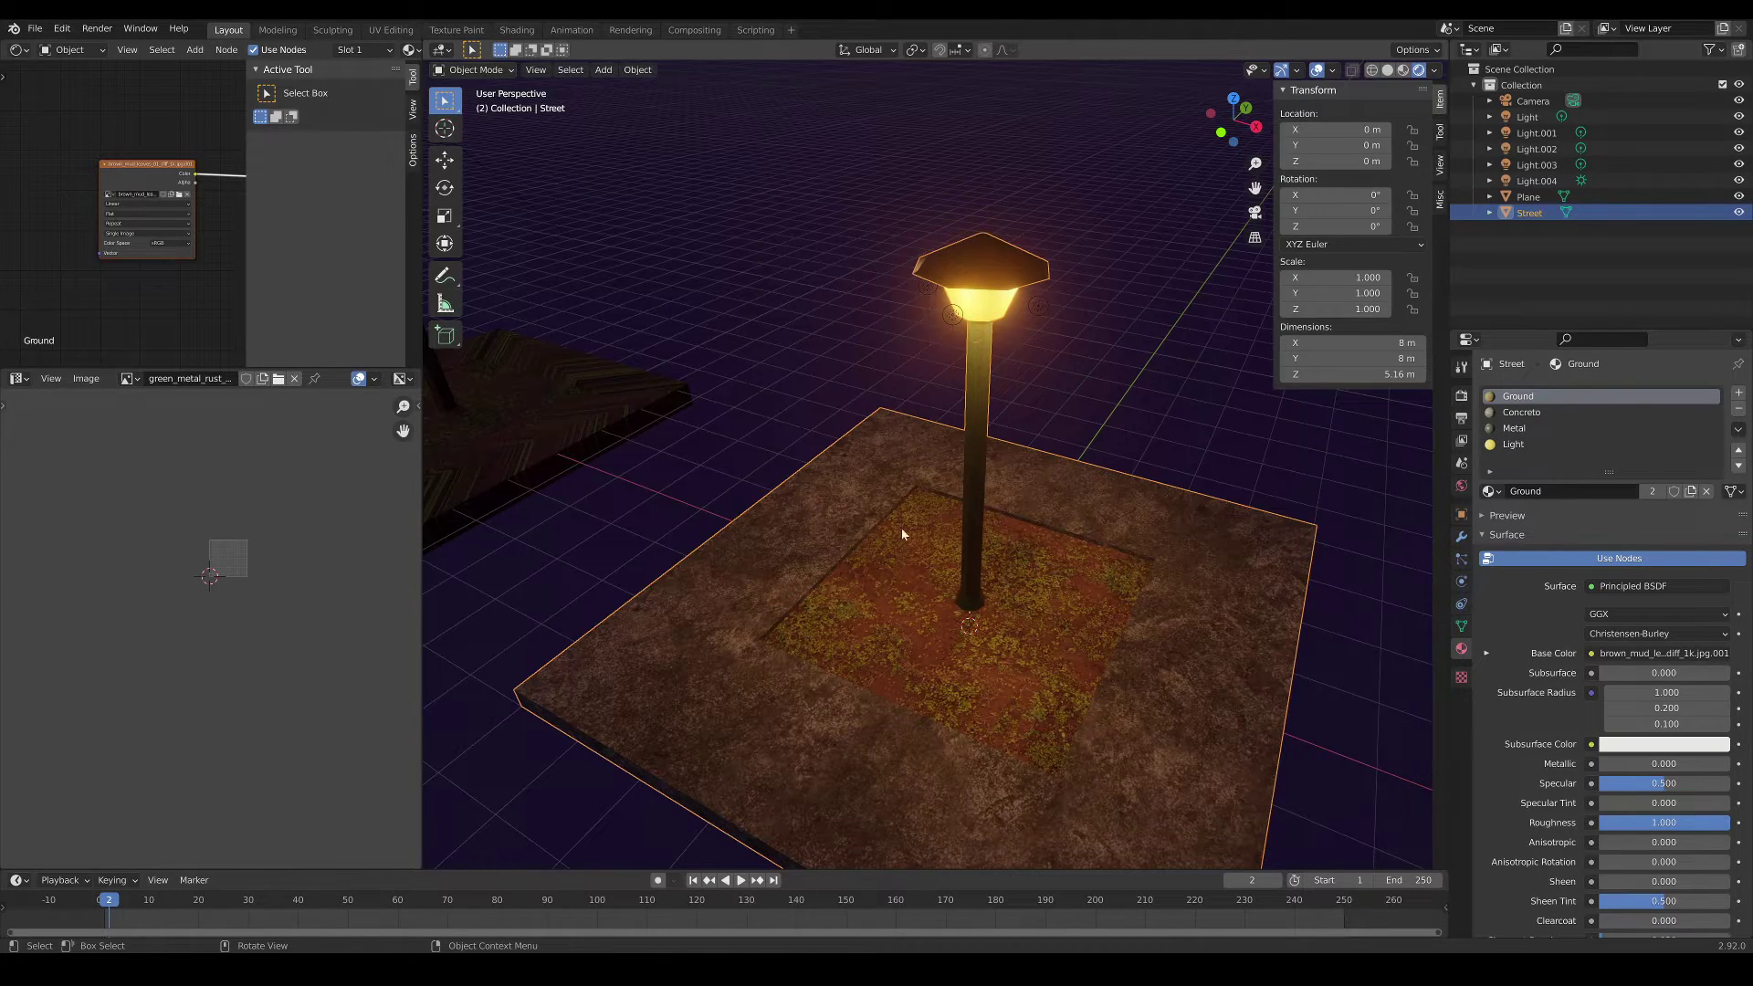
scroll(901, 530, up, 4)
scroll(938, 577, down, 5)
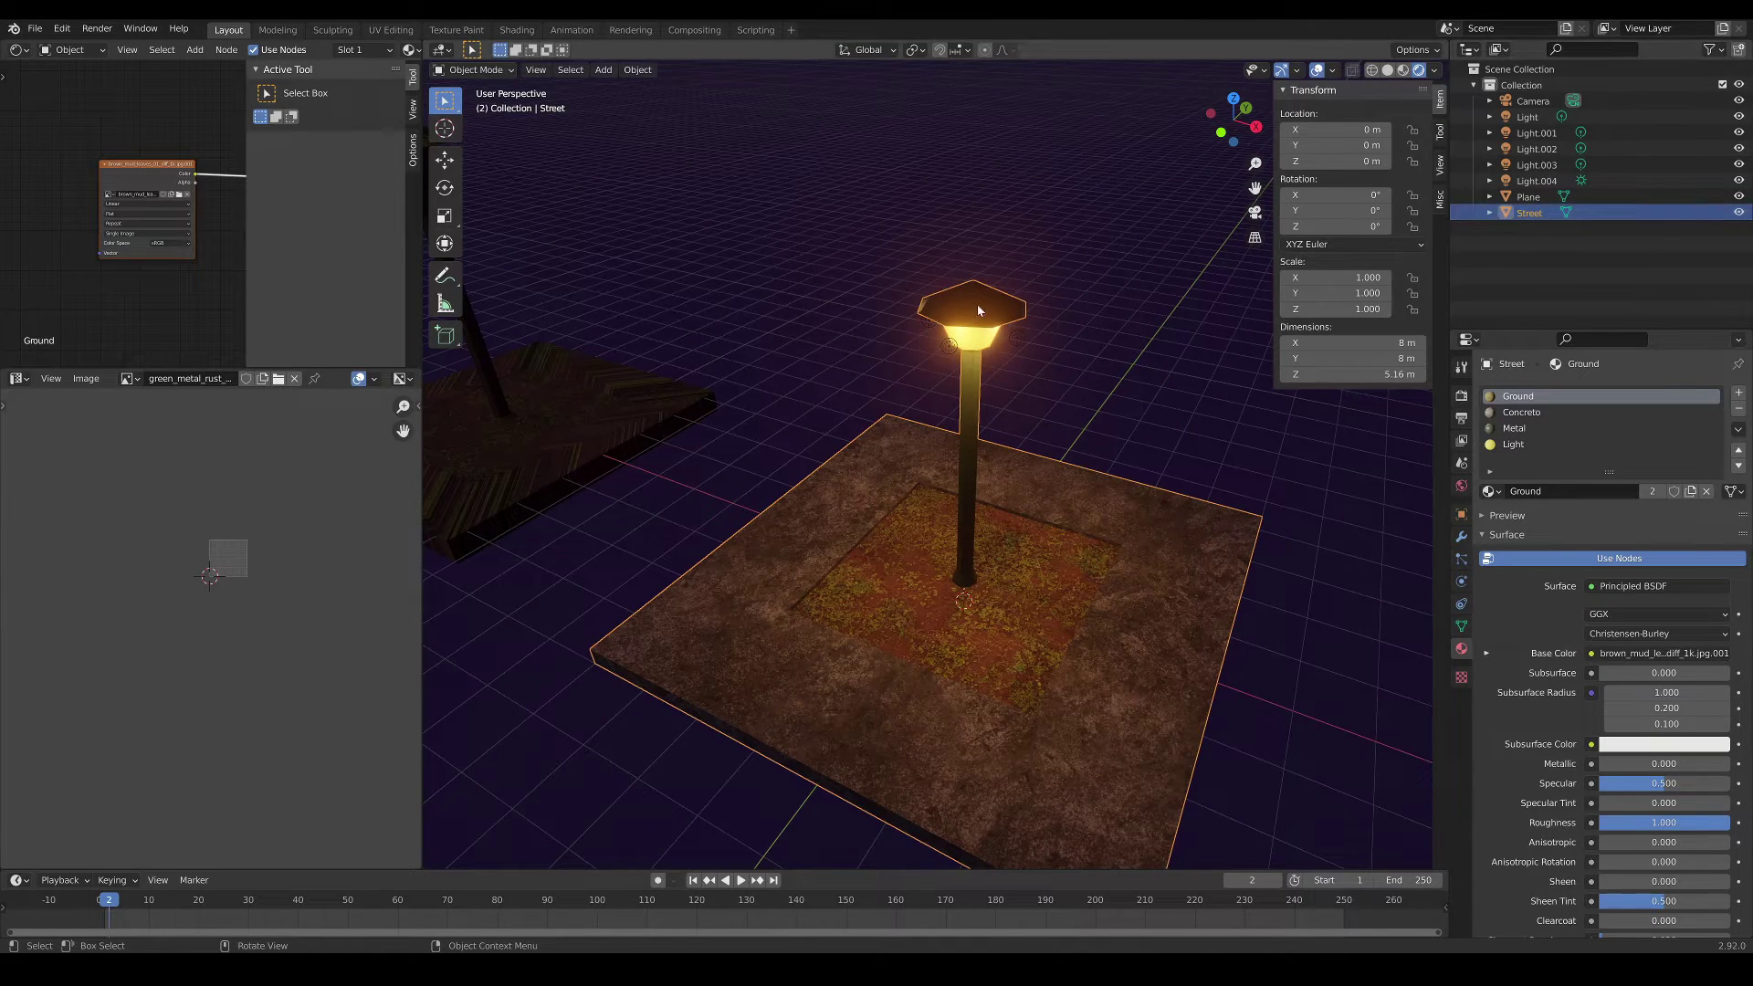
key(g)
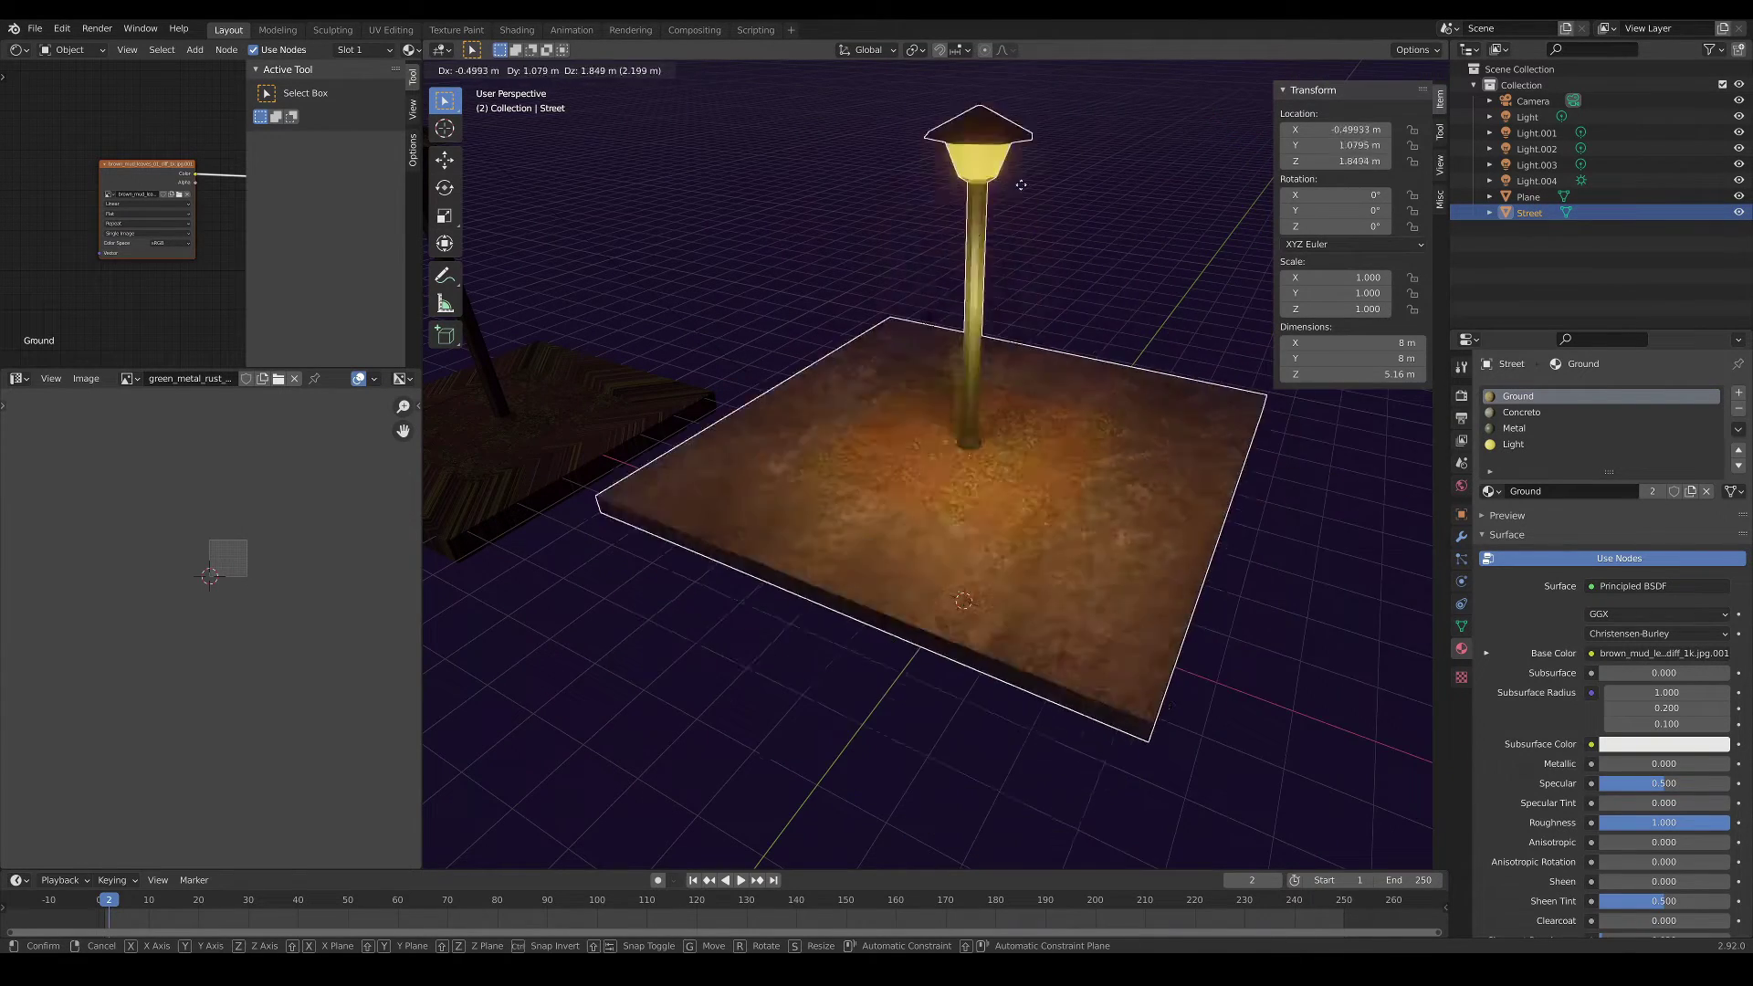
right_click(964, 355)
Step: Export only the selected Street object as Street.fbx into the Light Scene folder, and save the Blender file
click(35, 28)
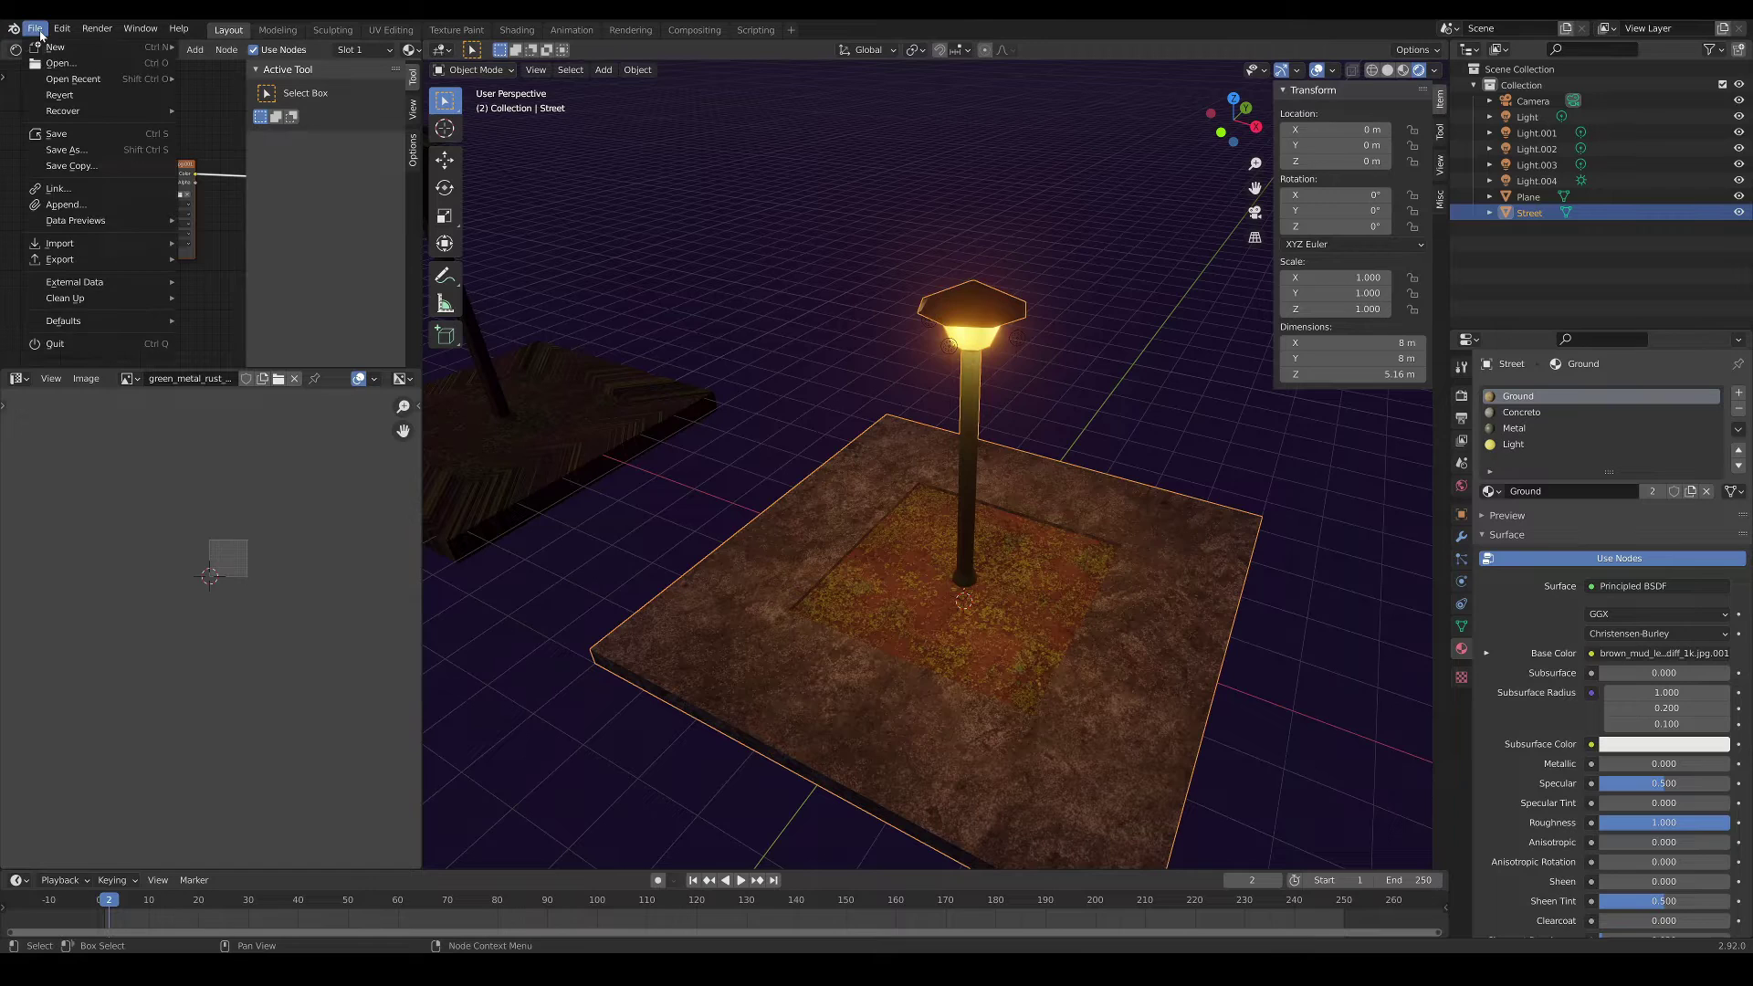
mouse_move(76, 262)
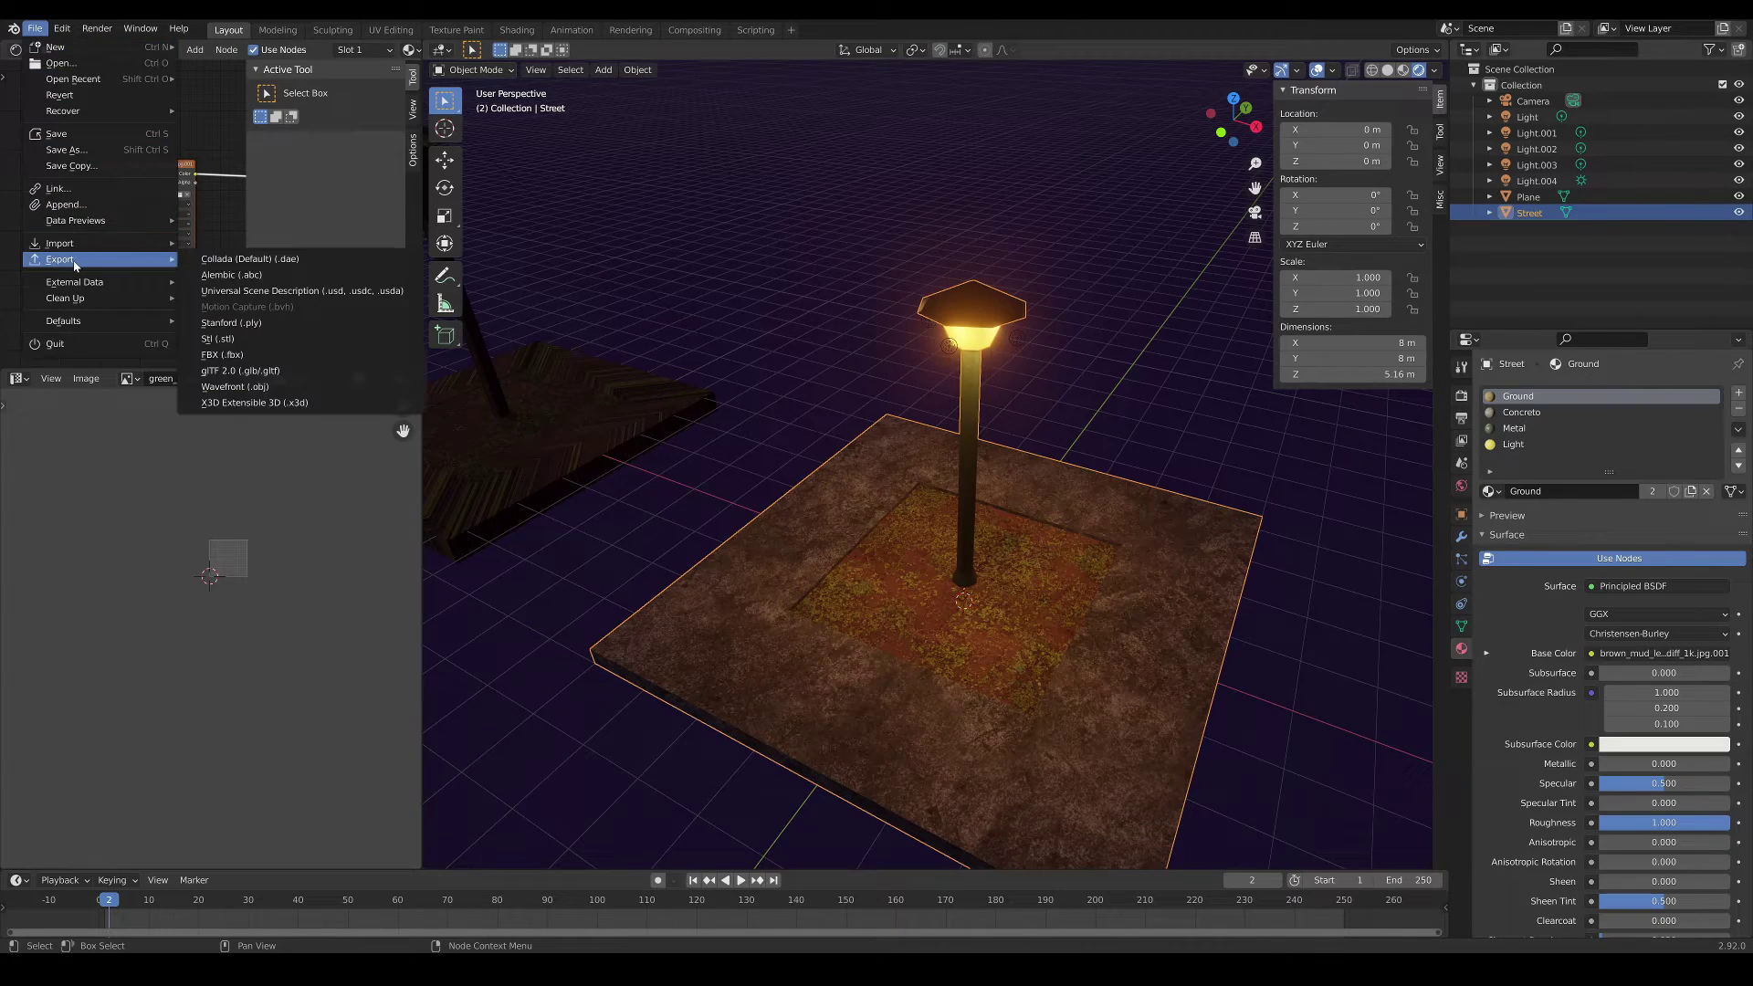
click(223, 355)
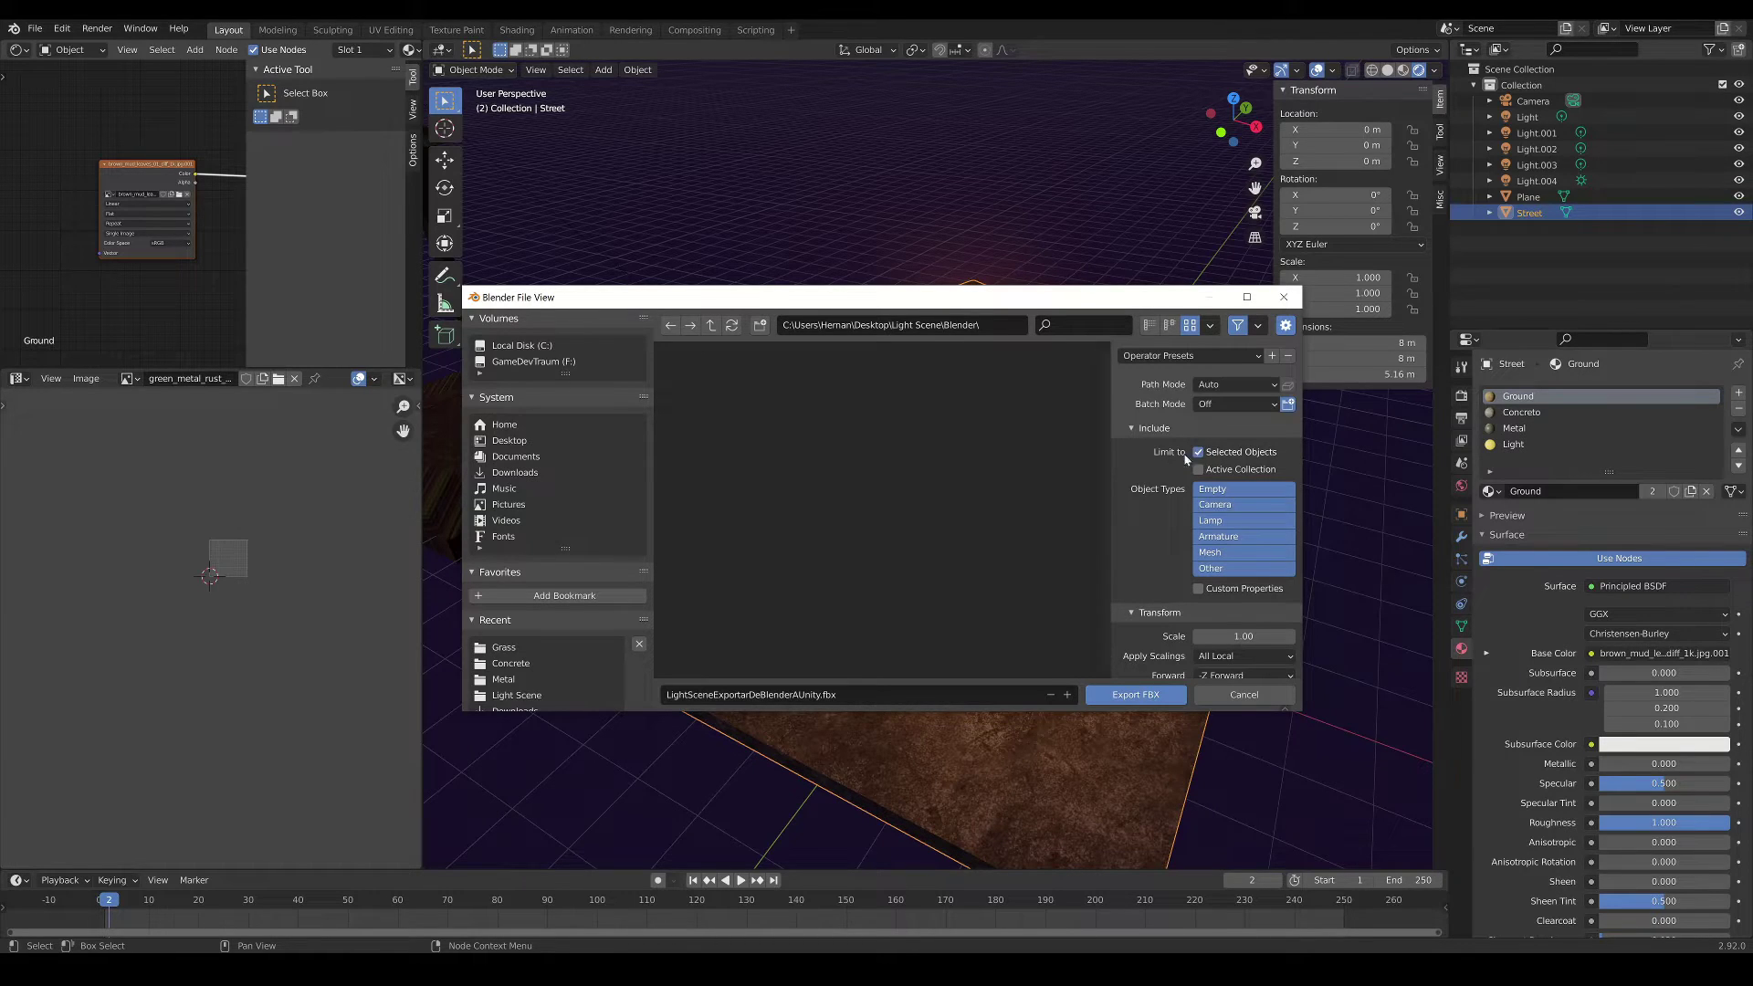
click(710, 326)
double_click(890, 695)
text(S)
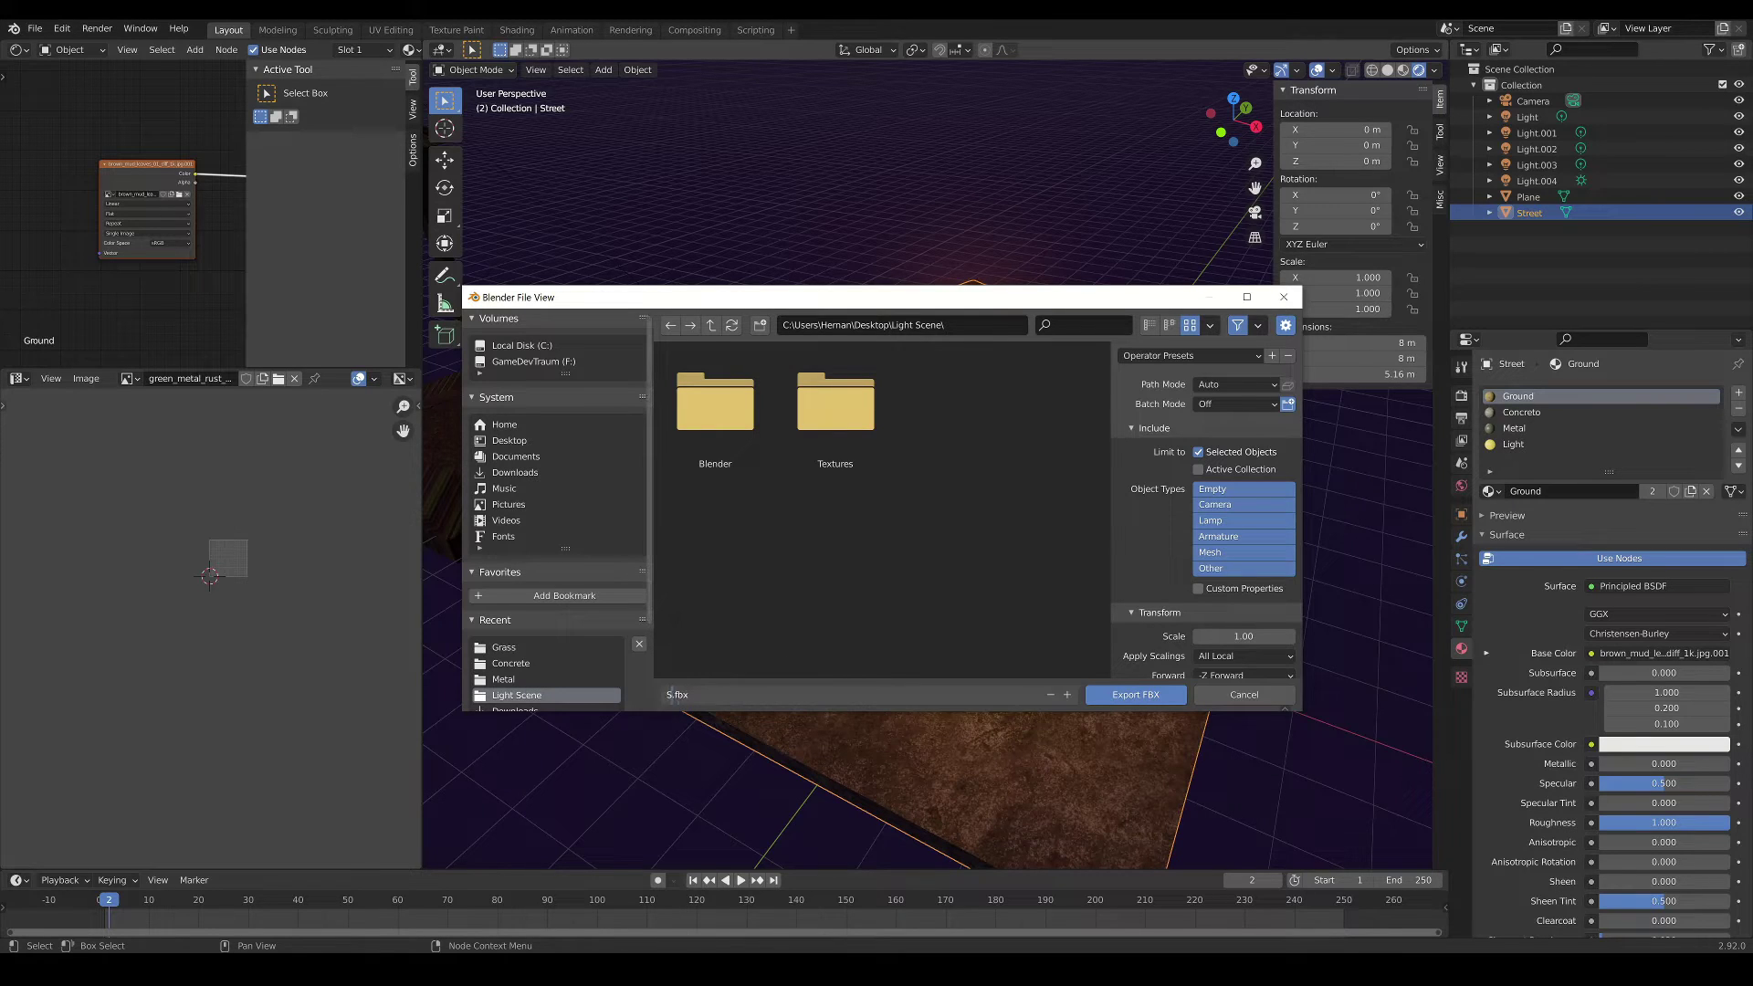
text(treet)
click(1123, 705)
click(1133, 695)
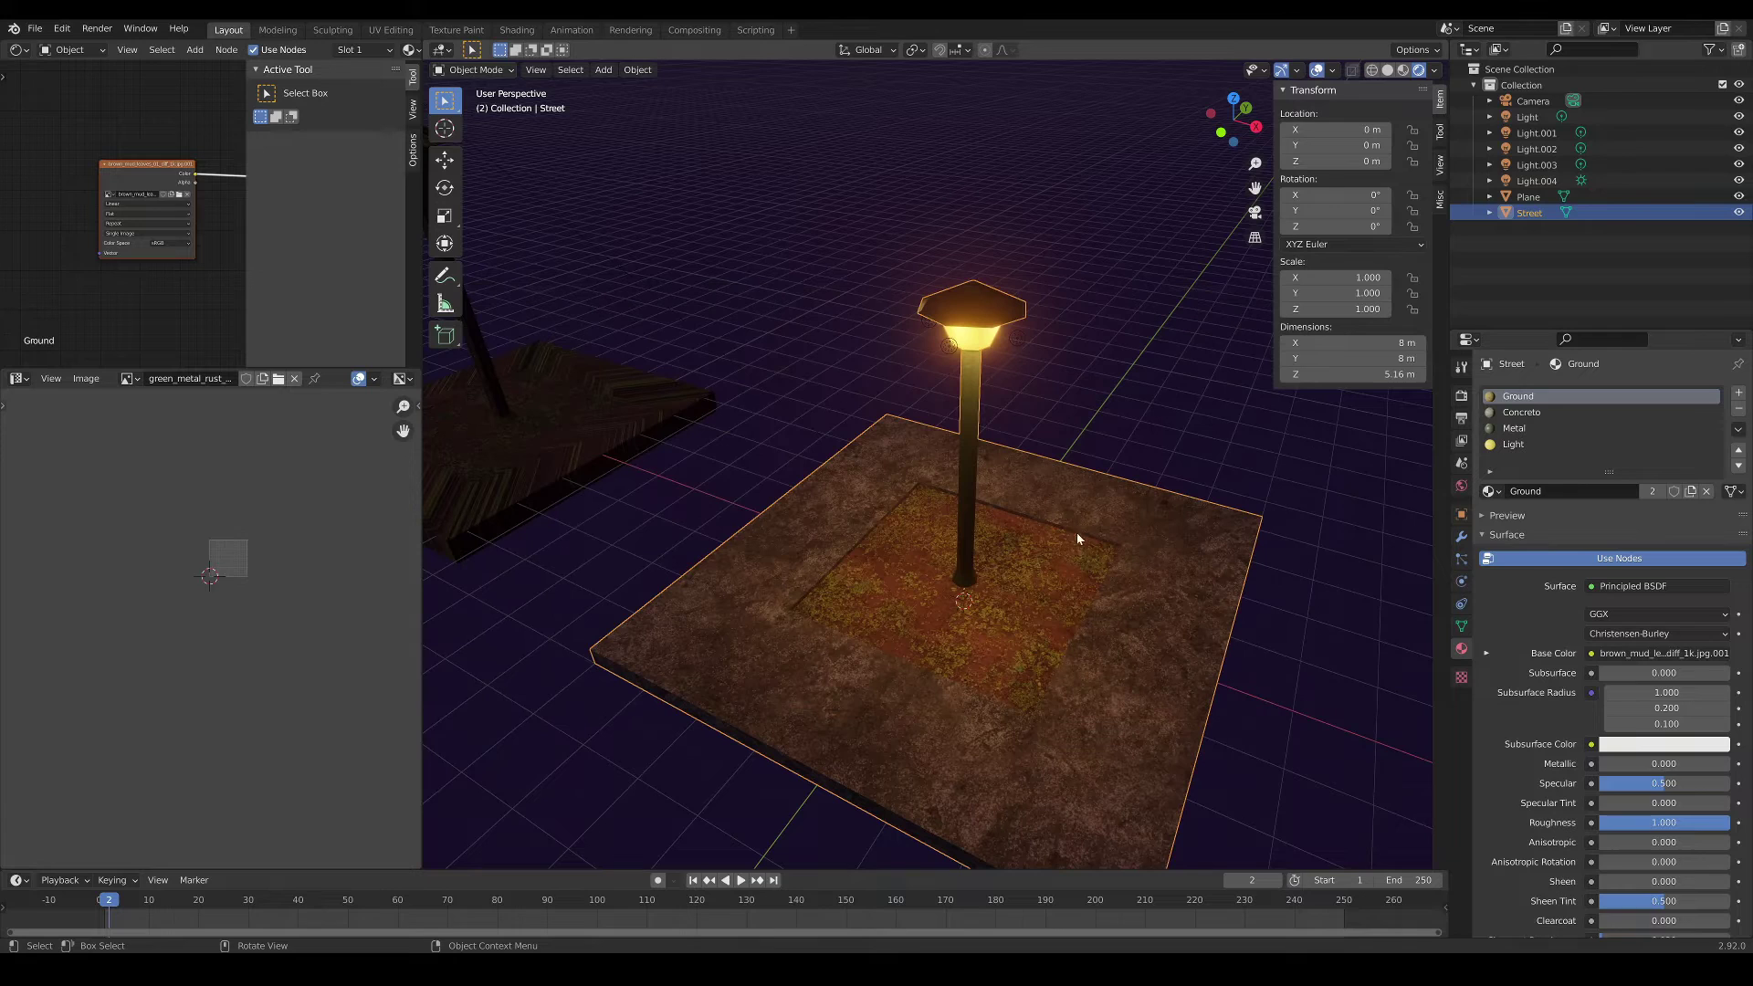
key(ctrl+s)
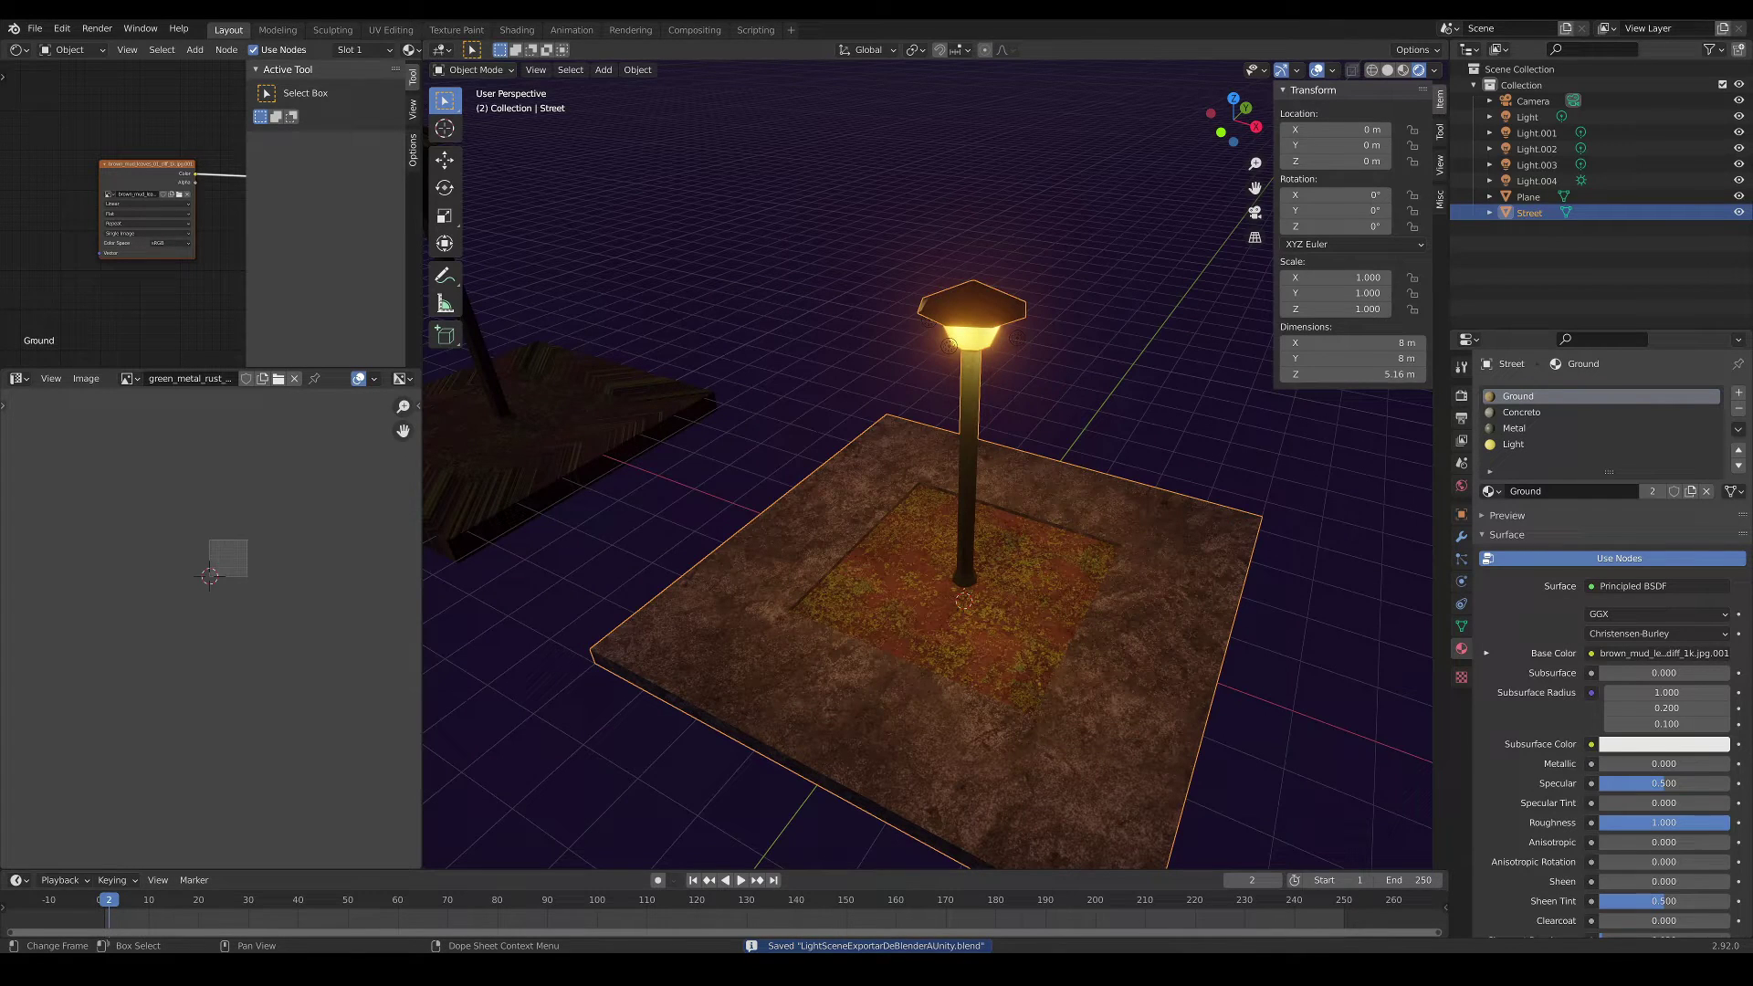
Step: Switch to File Explorer and import the Textures folder and Street.fbx from Light Scene into Unity's Blender to Unity assets folder
key(alt+Tab)
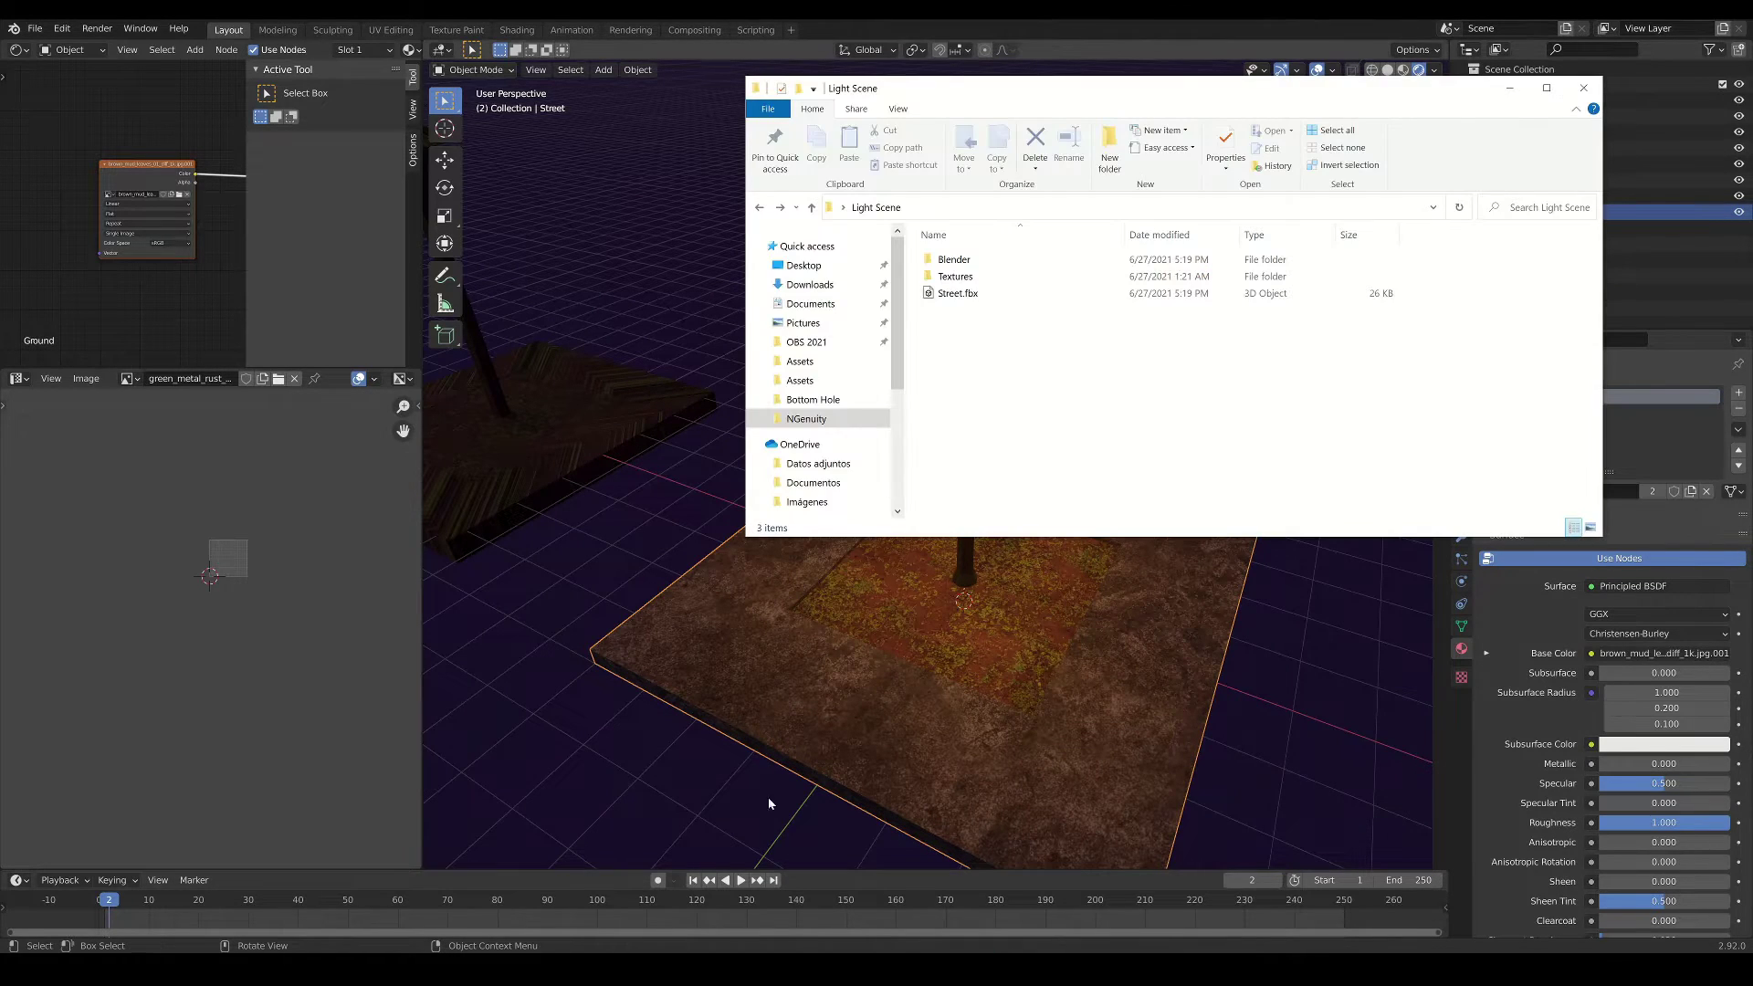
click(964, 297)
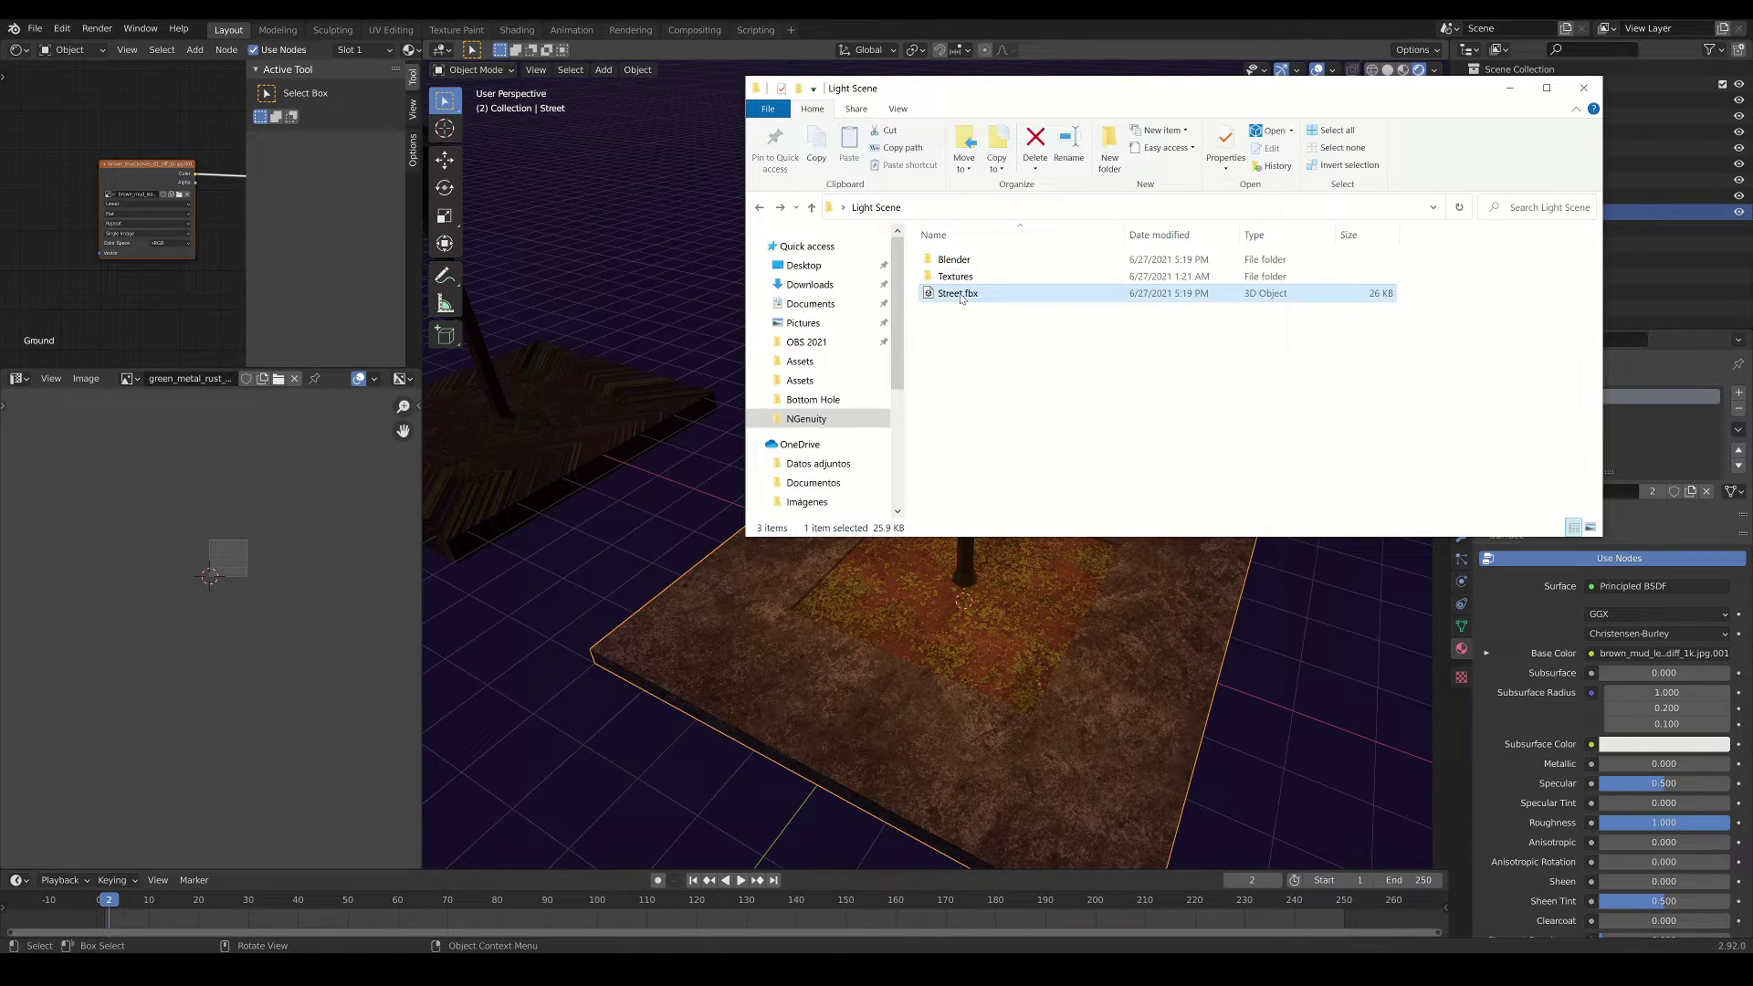
double_click(975, 261)
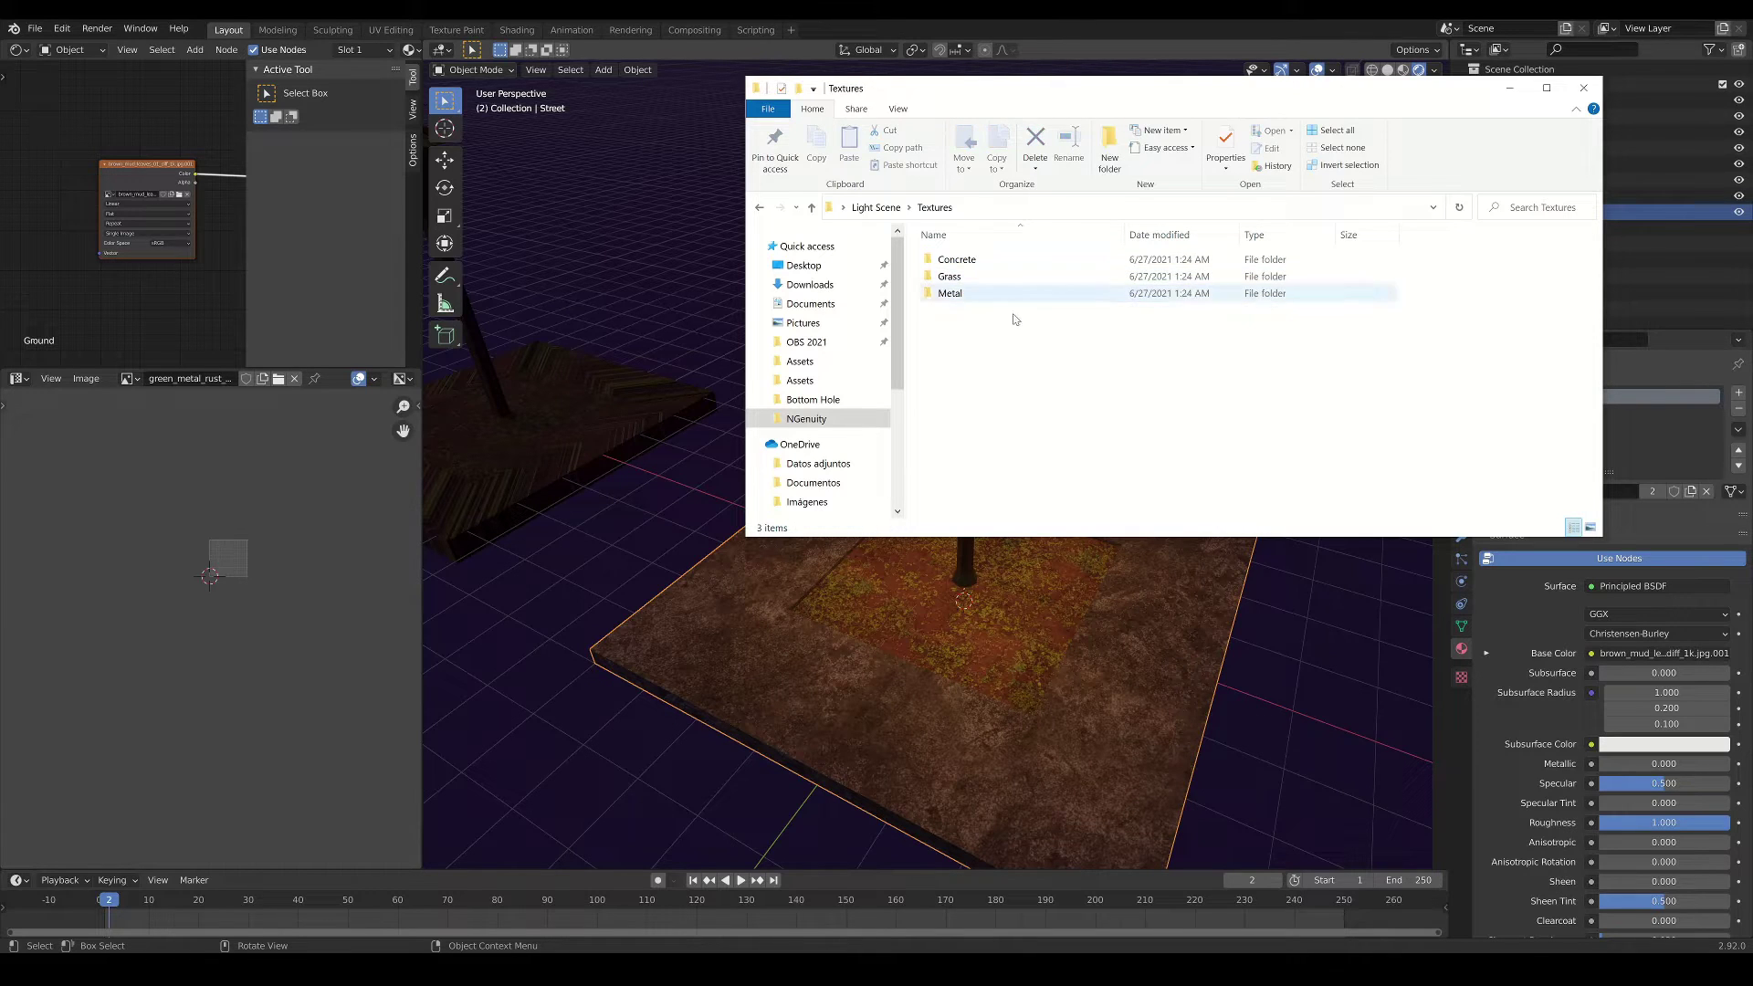
key(alt+Left)
click(992, 274)
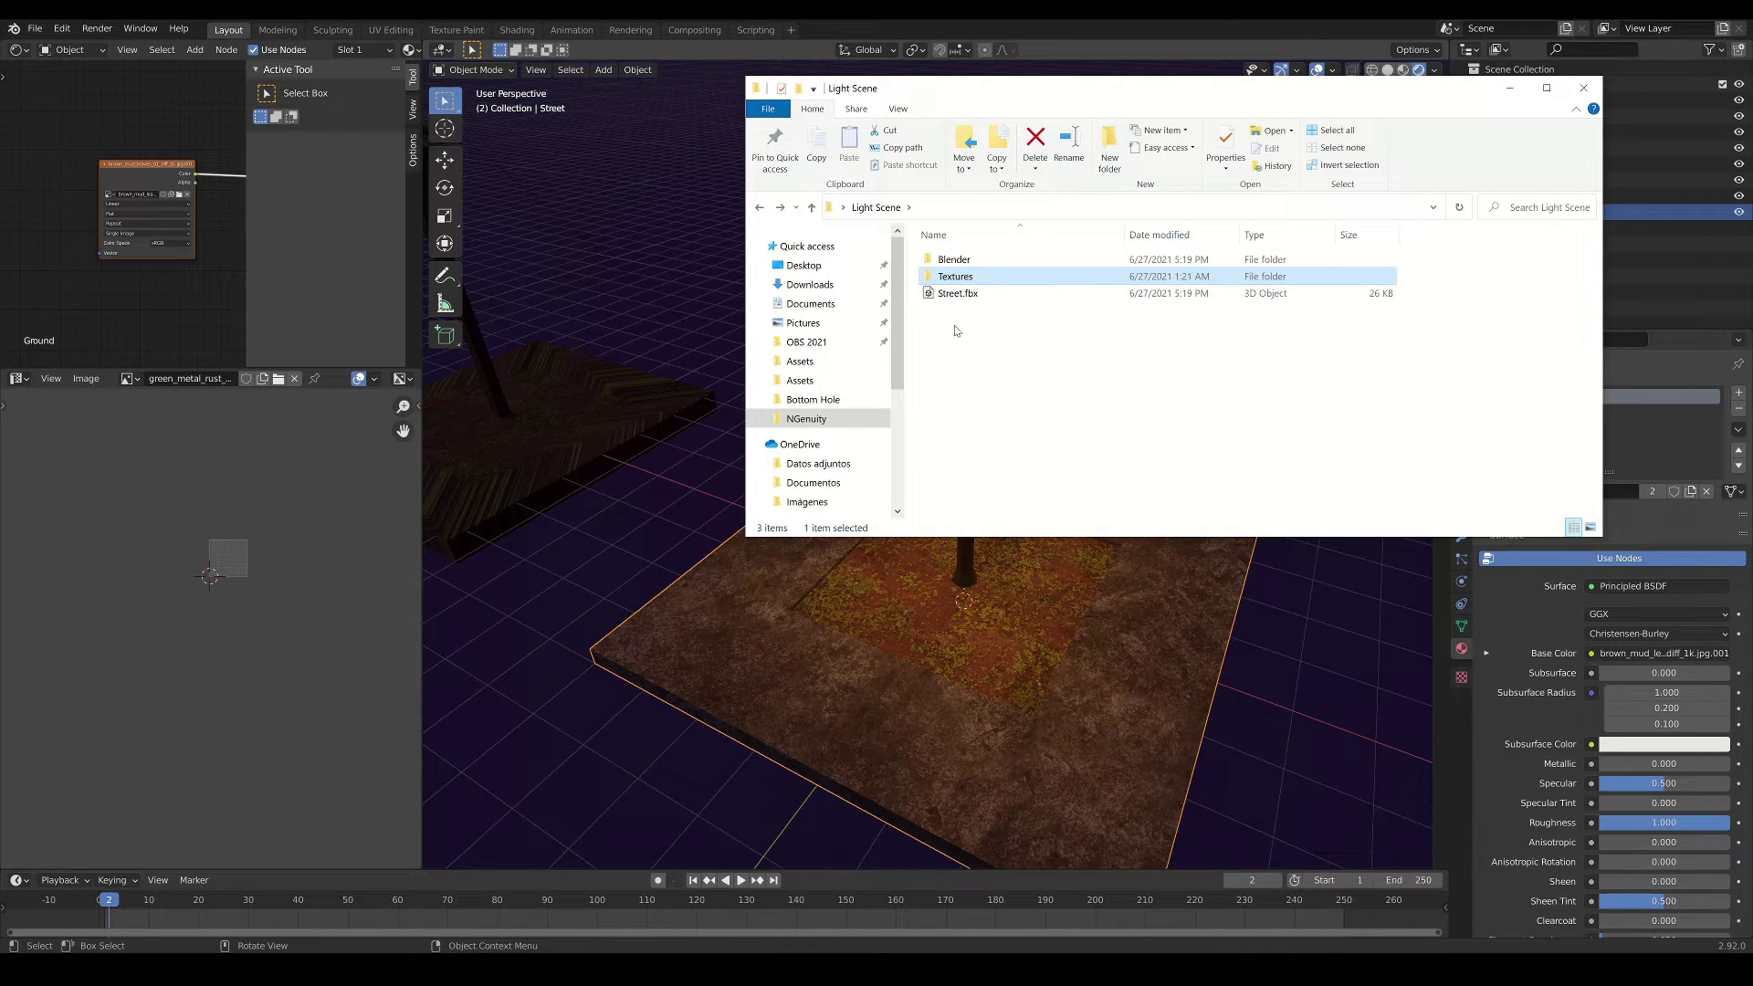
key(Down)
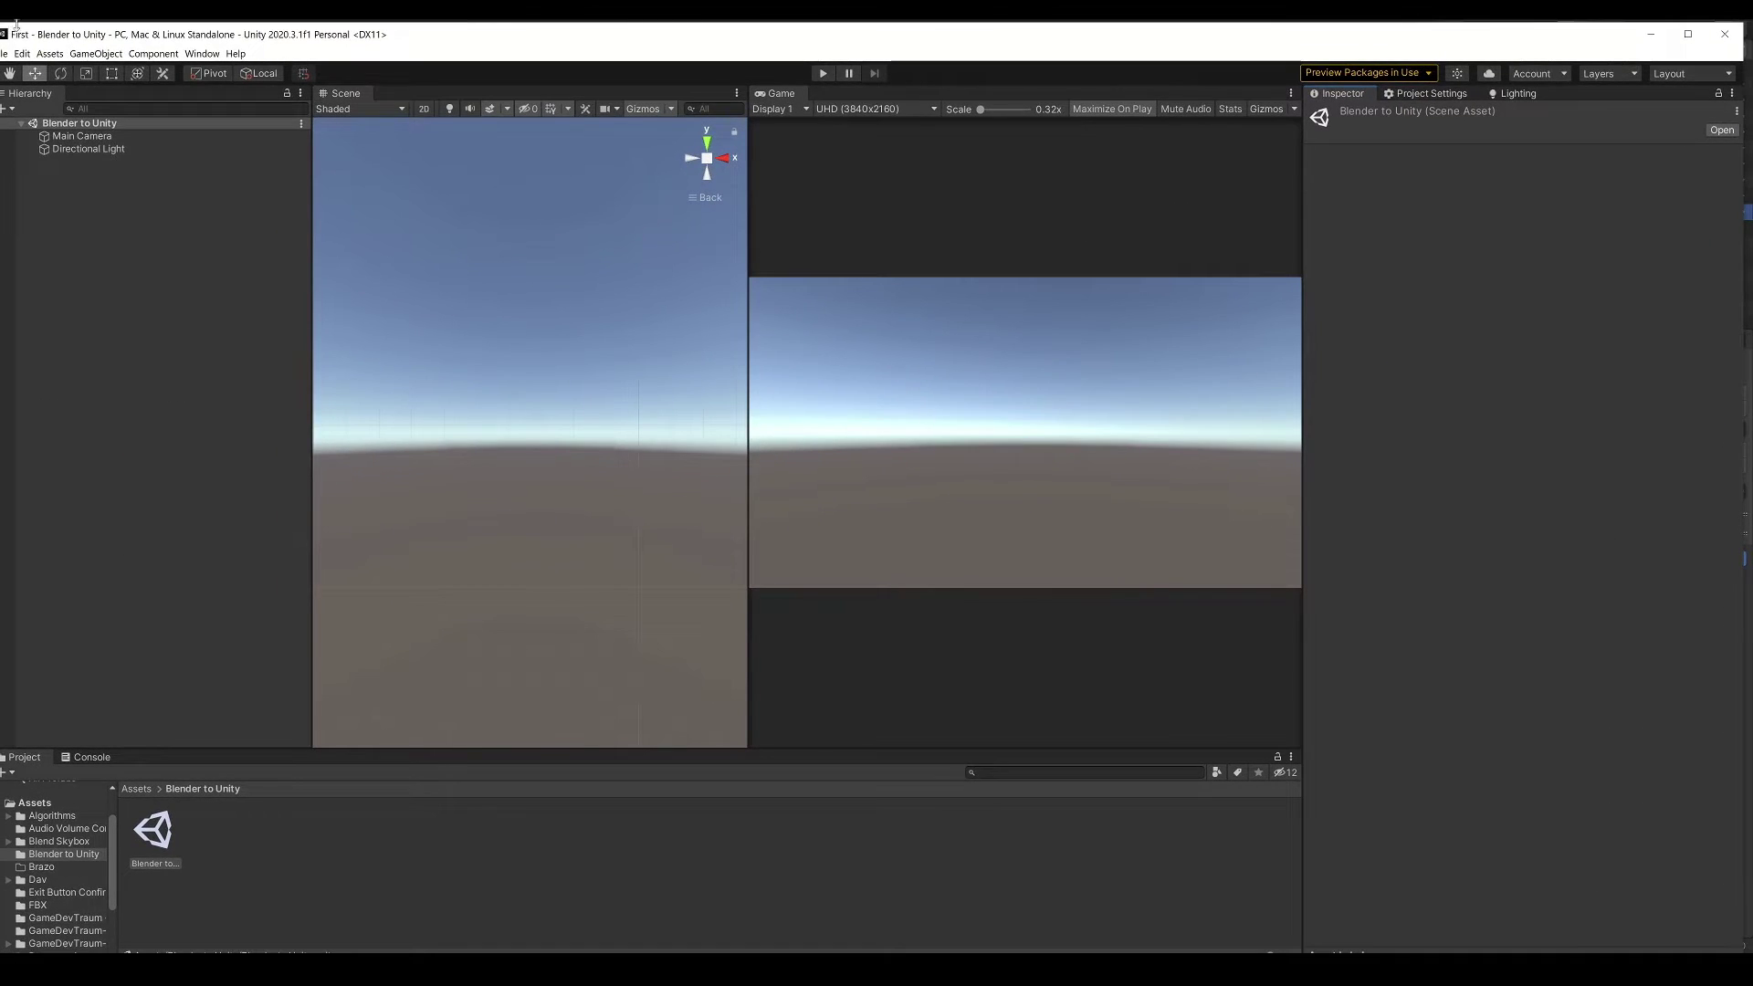
drag(16, 25, 471, 45)
drag(1083, 95, 1294, 105)
drag(1133, 338, 336, 684)
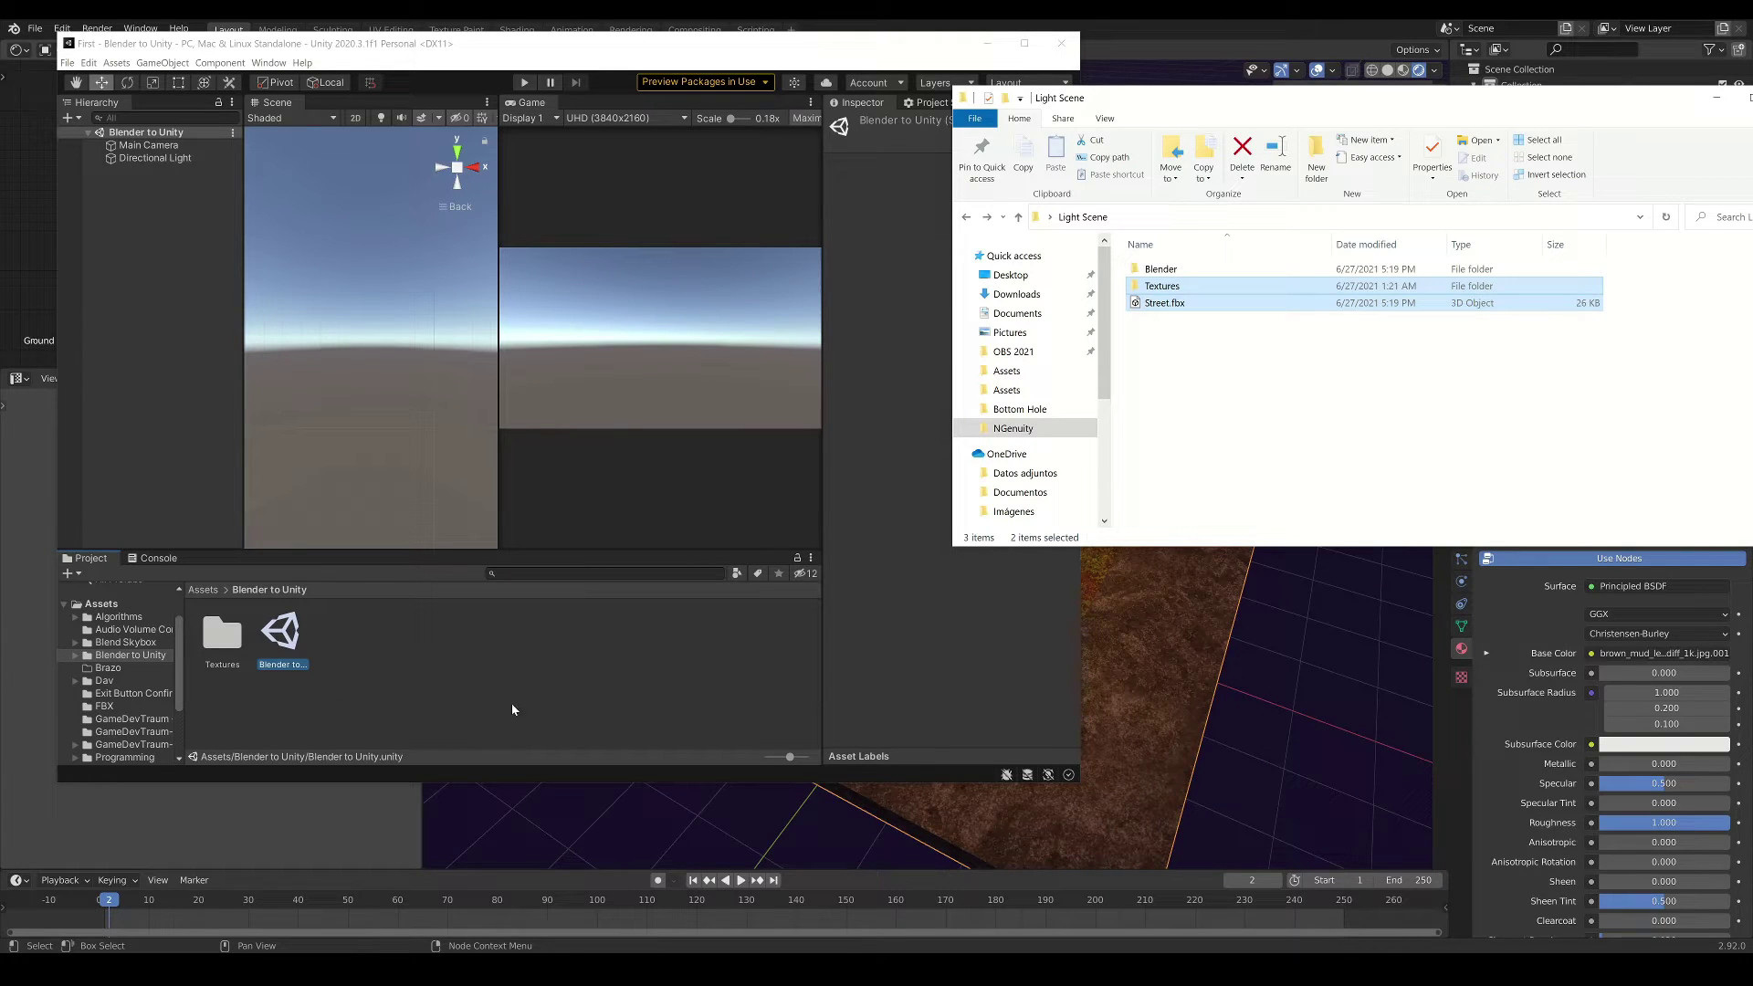
Step: Add the imported Street model to the Blender to Unity scene as a root object
click(606, 646)
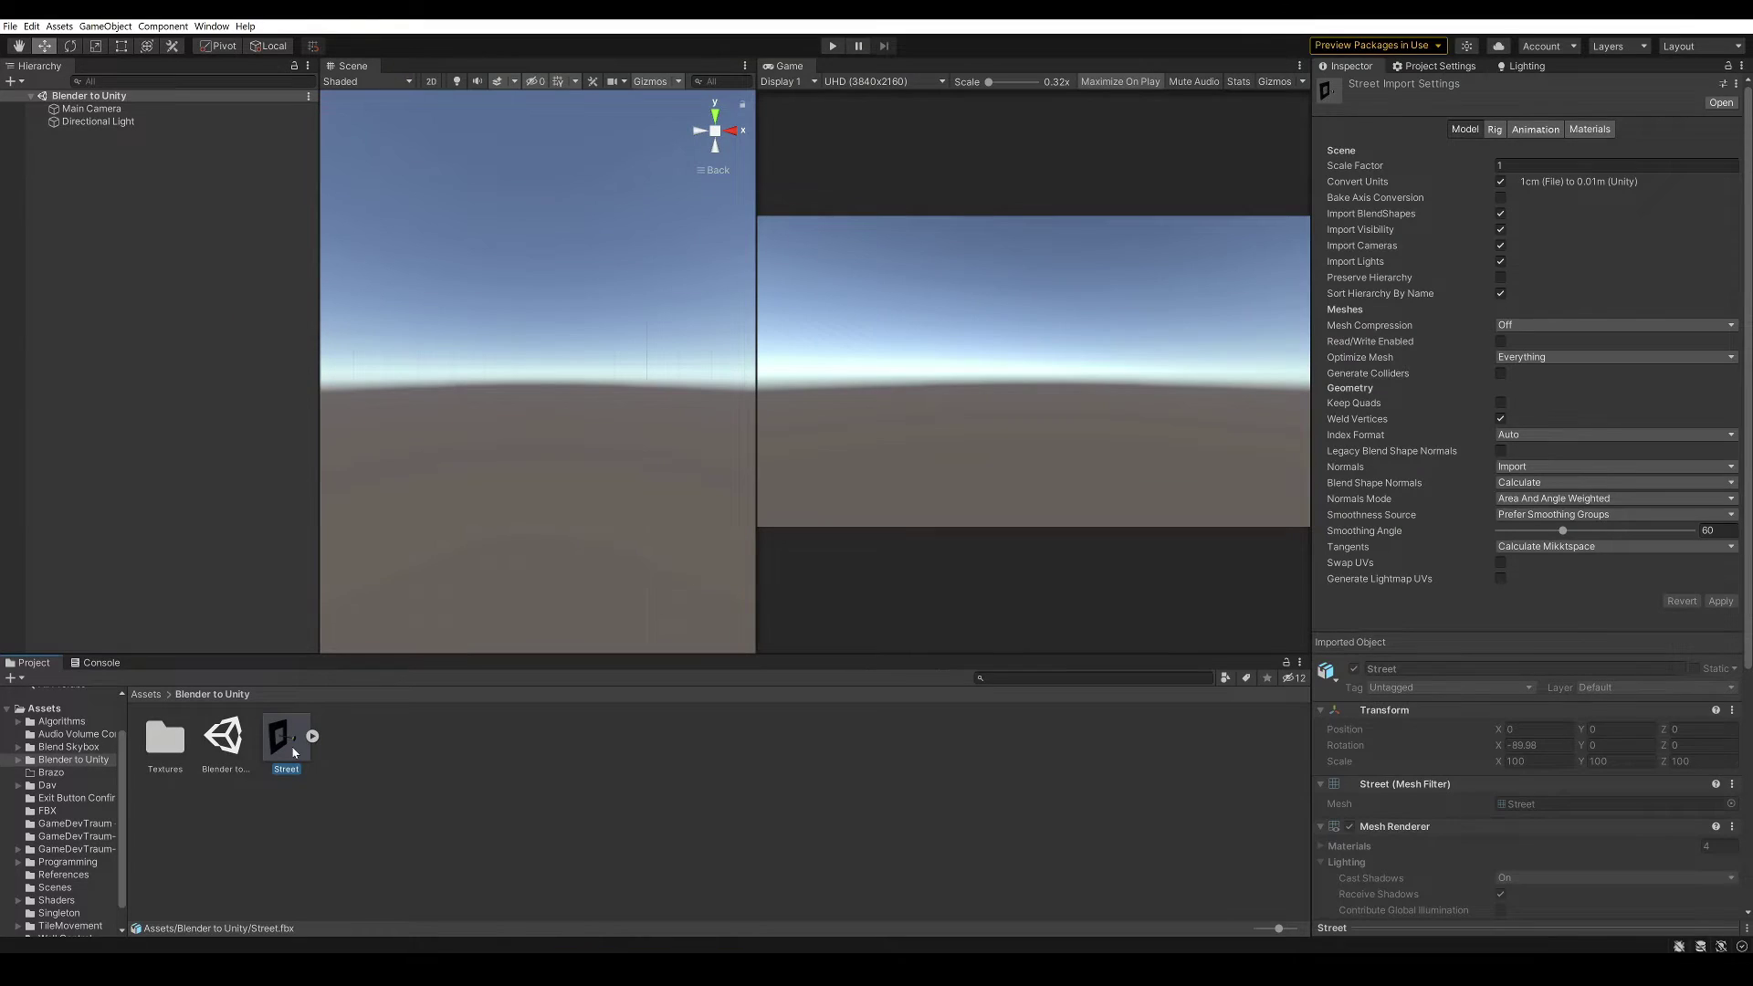
drag(294, 753, 134, 204)
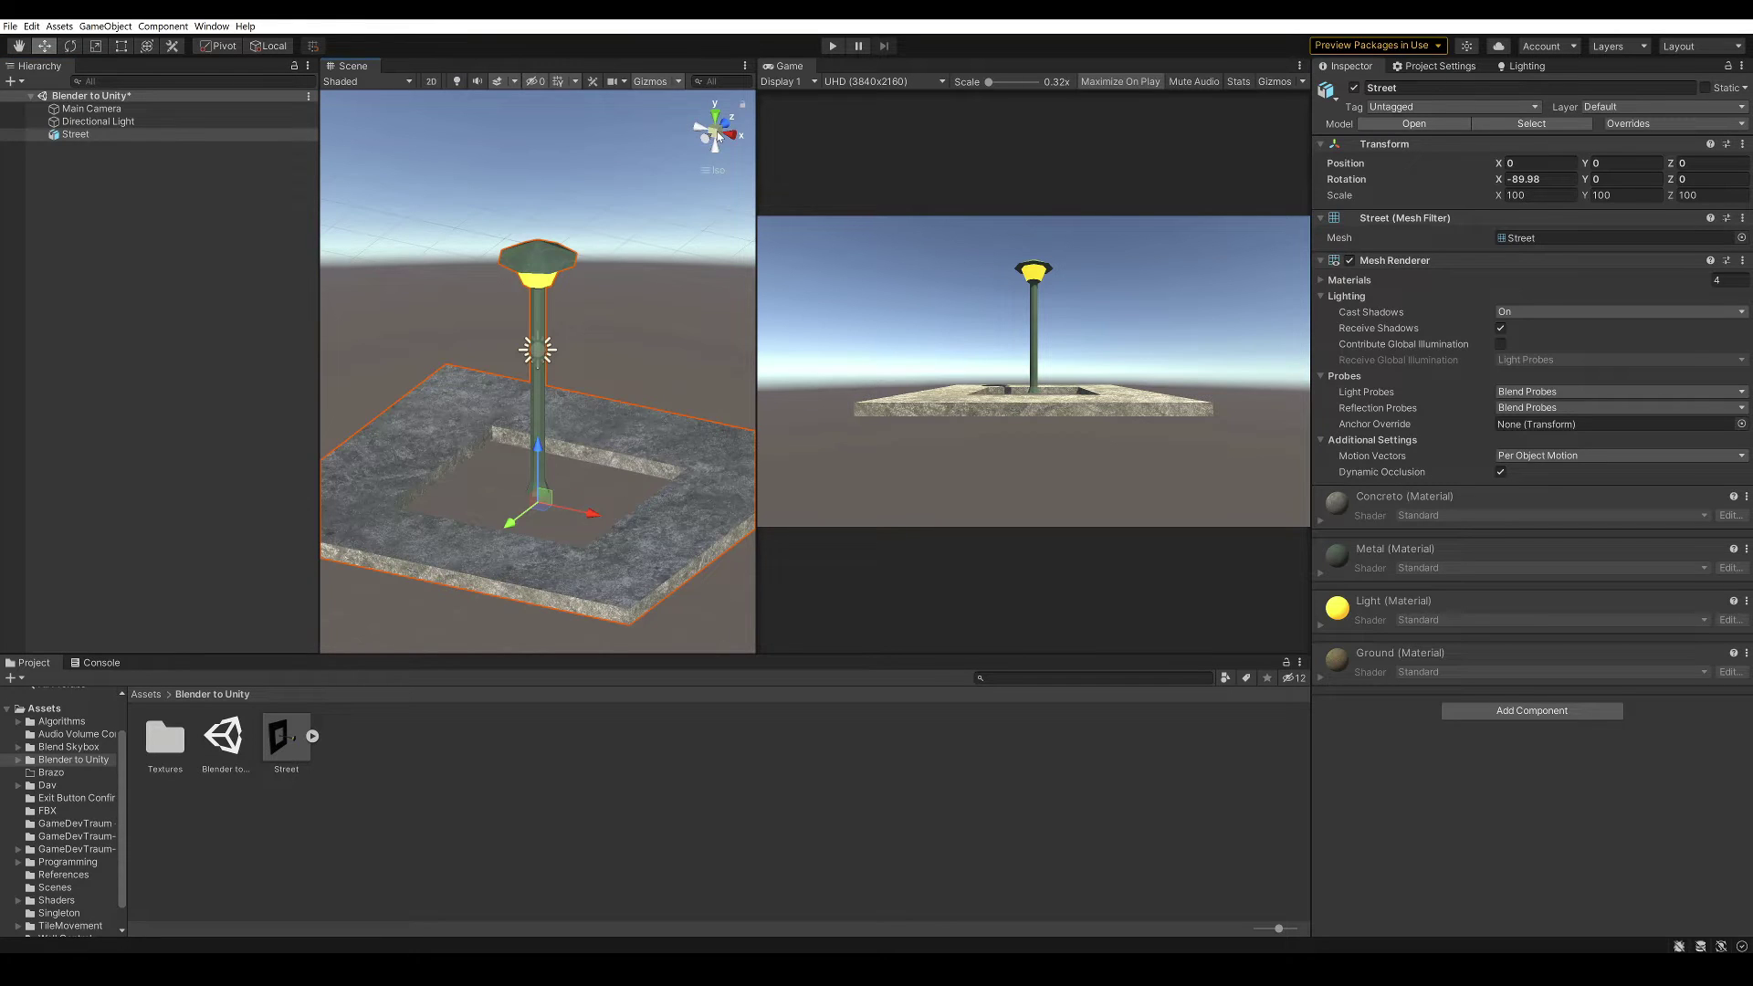
click(716, 130)
scroll(549, 386, down, 3)
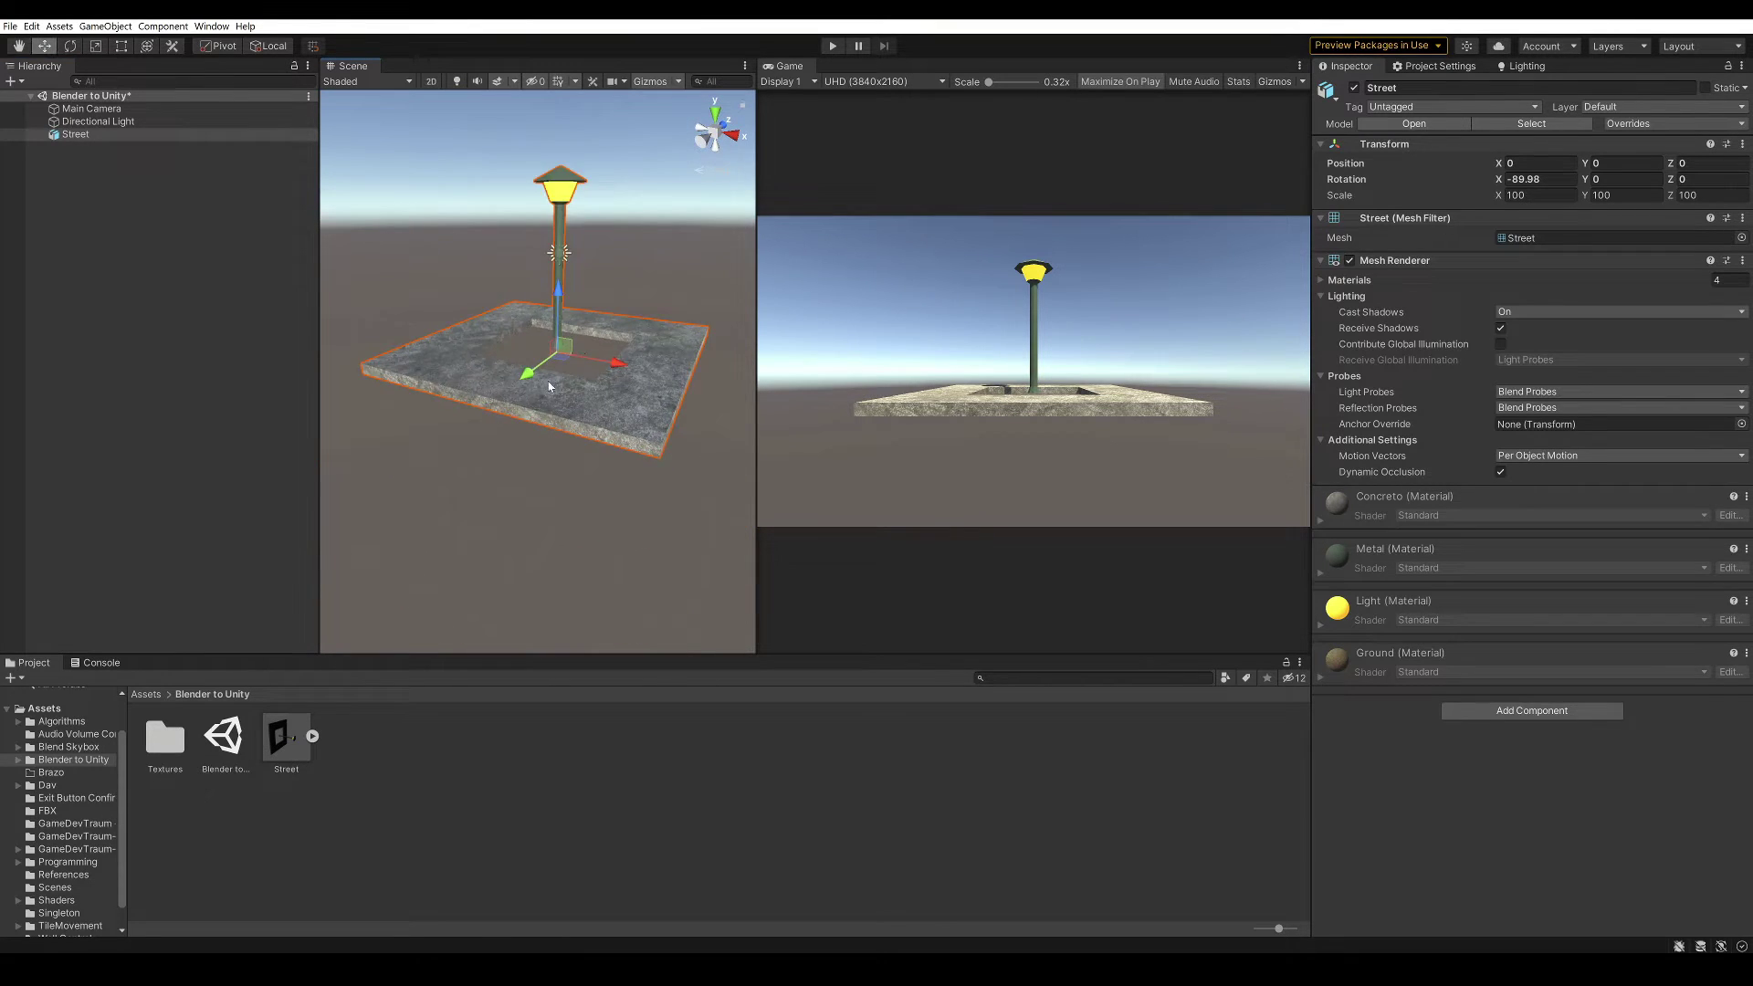
Step: Examine the Street model in the scene from several angles, including the ground opening around the lamp post
scroll(550, 386, up, 4)
alt+drag(561, 404, 567, 338)
middle_drag(566, 338, 567, 360)
alt+drag(566, 361, 584, 452)
middle_drag(575, 319, 573, 447)
alt+drag(573, 446, 522, 389)
middle_drag(565, 388, 532, 436)
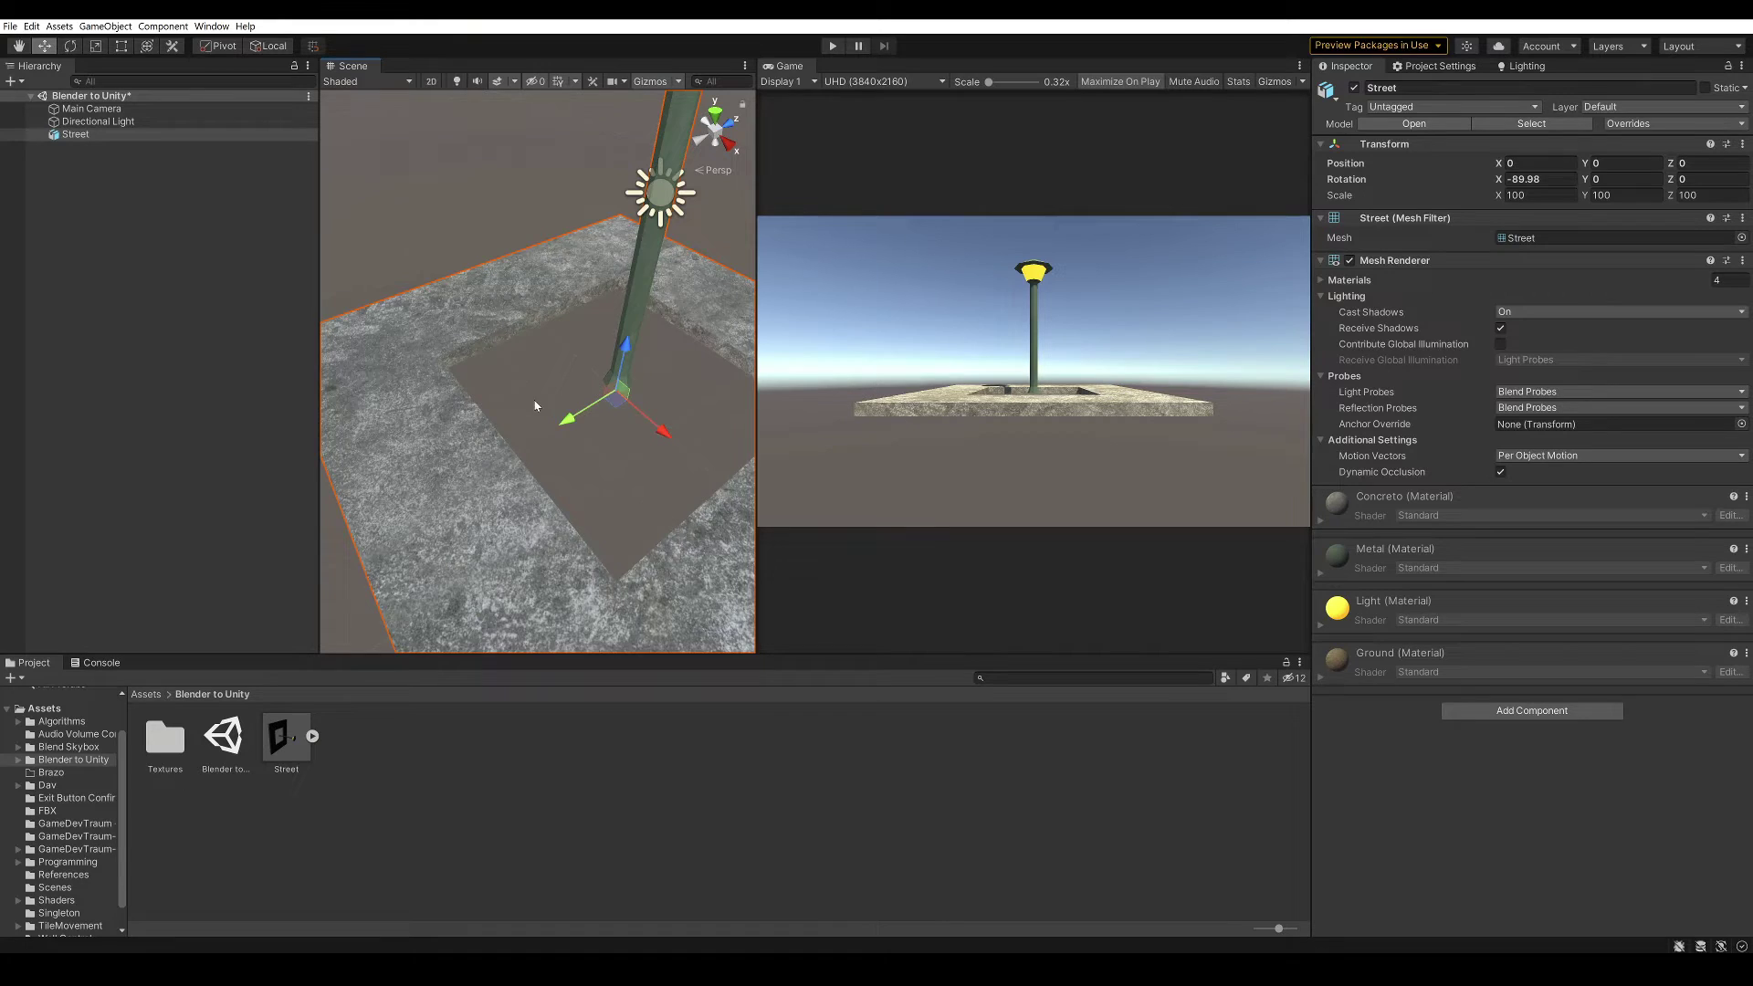
alt+drag(535, 406, 584, 379)
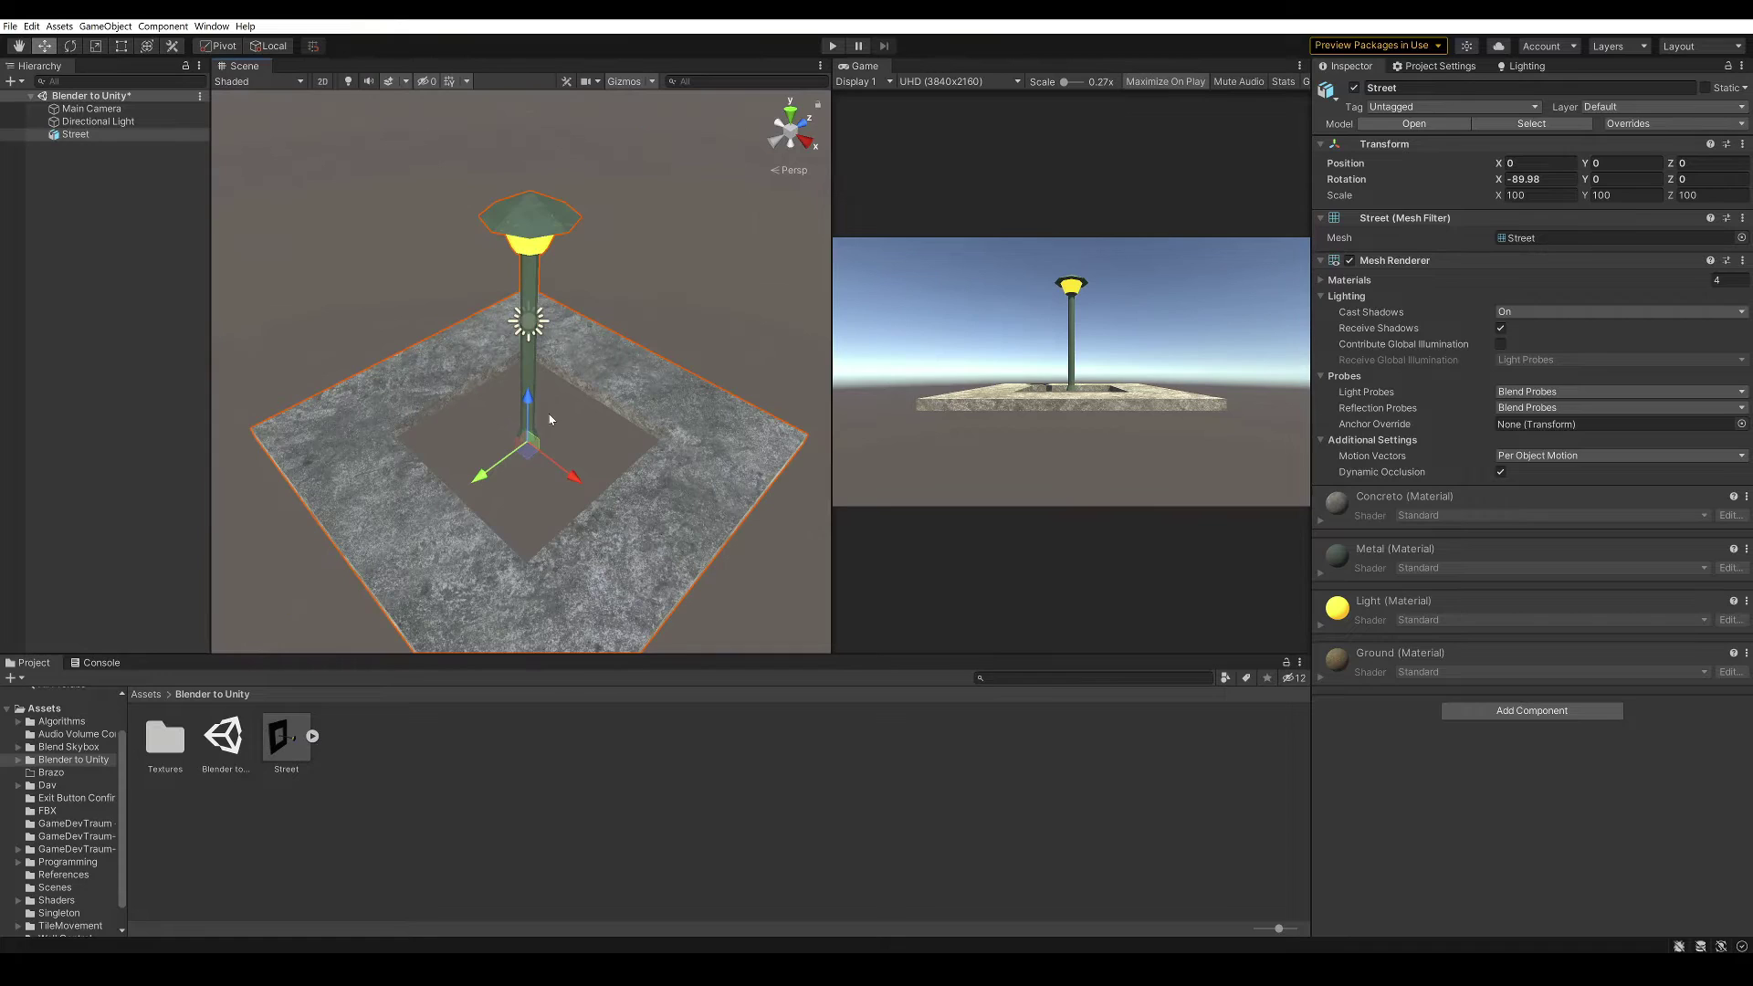
Step: Extract the Concreto, Ground, Light and Metal materials from the Street model into the Blender to Unity folder and inspect them
click(313, 738)
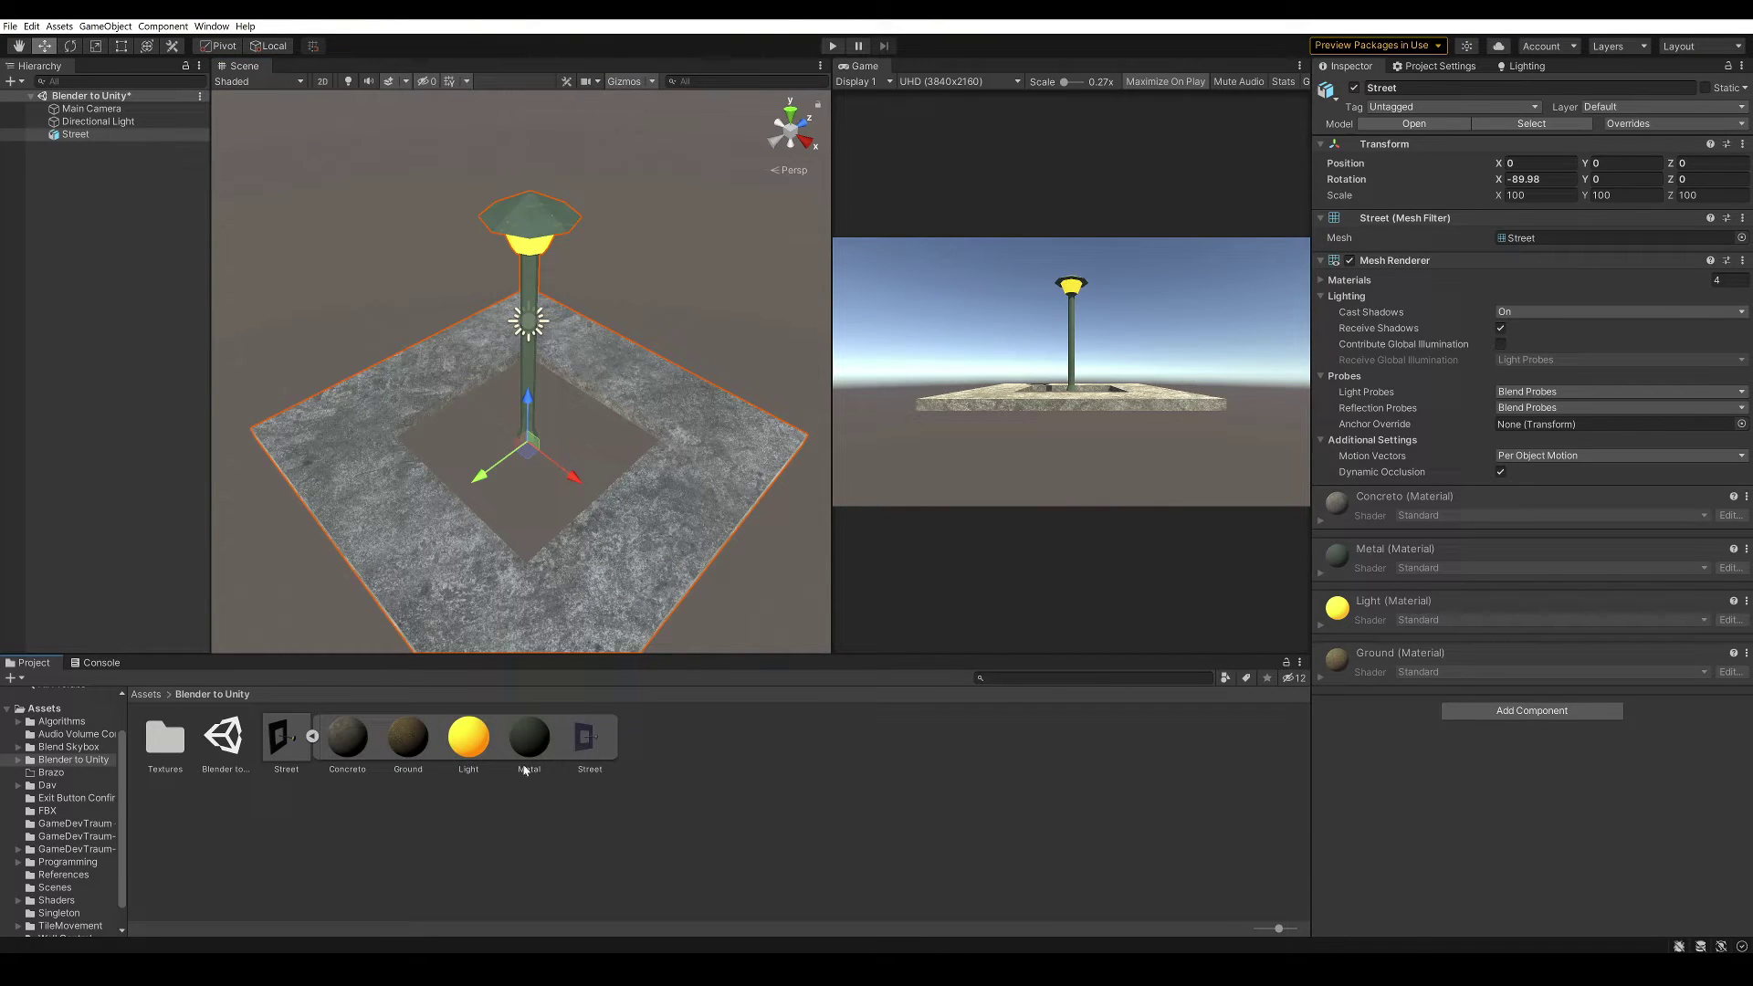
click(313, 738)
click(313, 738)
click(340, 756)
shift+click(537, 750)
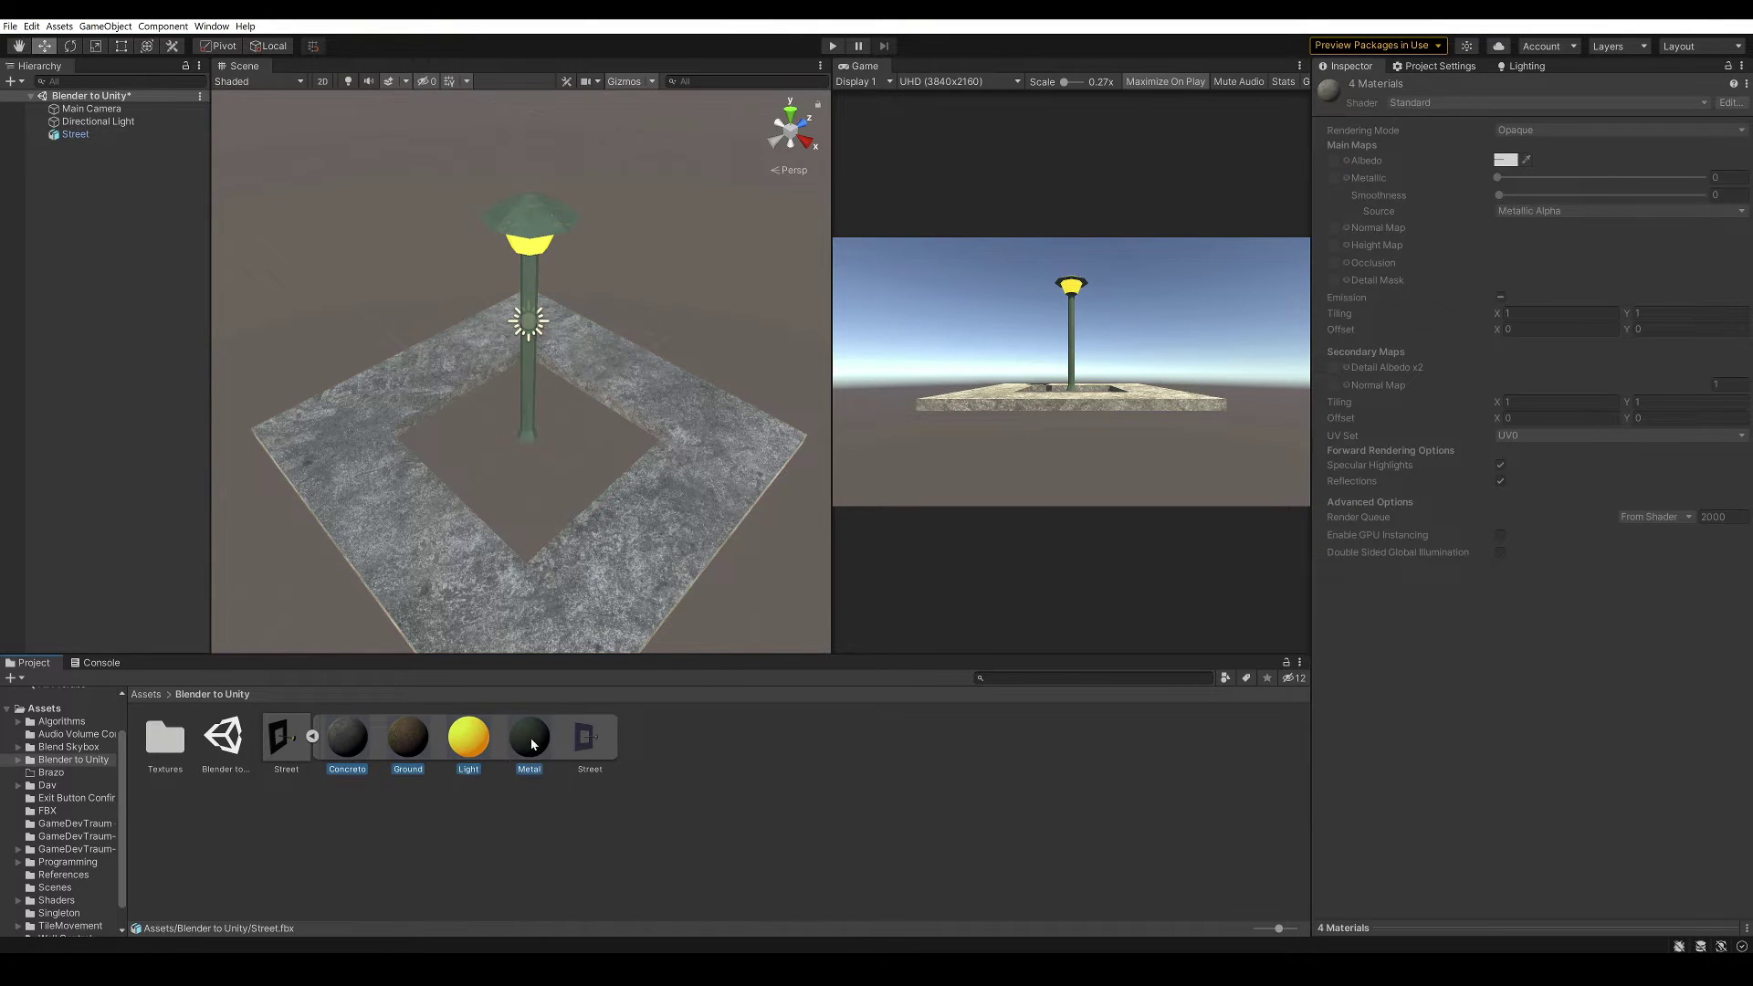
right_click(531, 736)
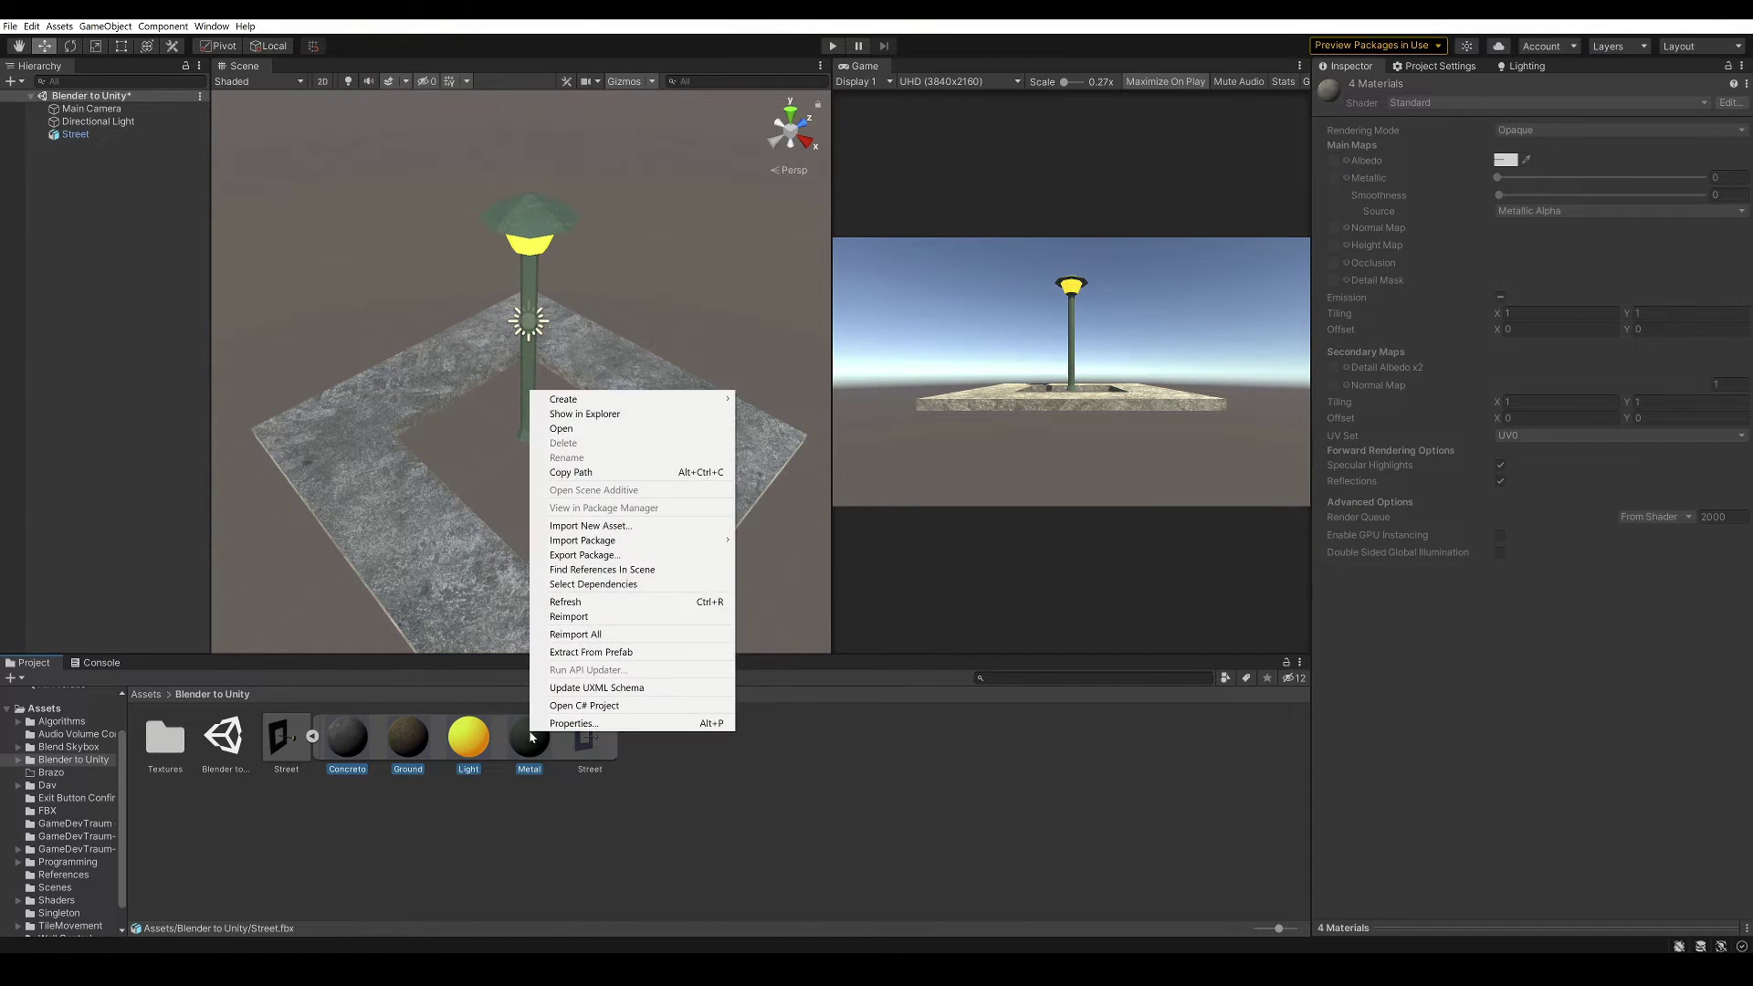
click(590, 652)
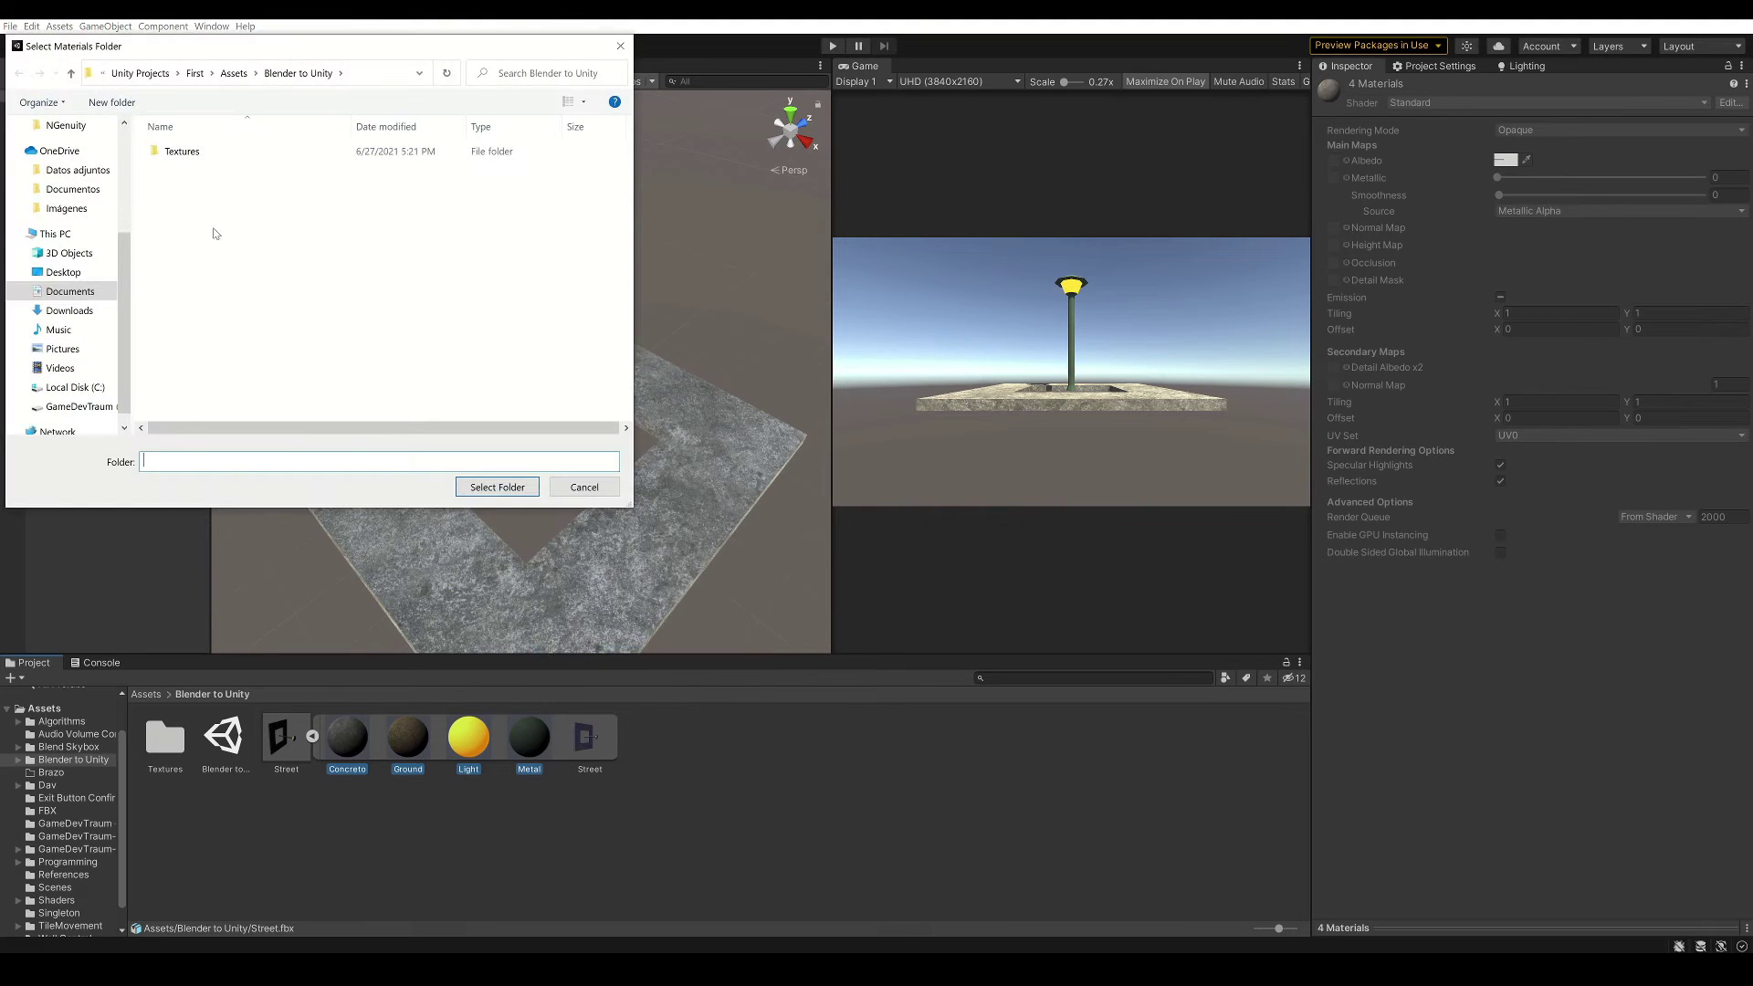
click(497, 487)
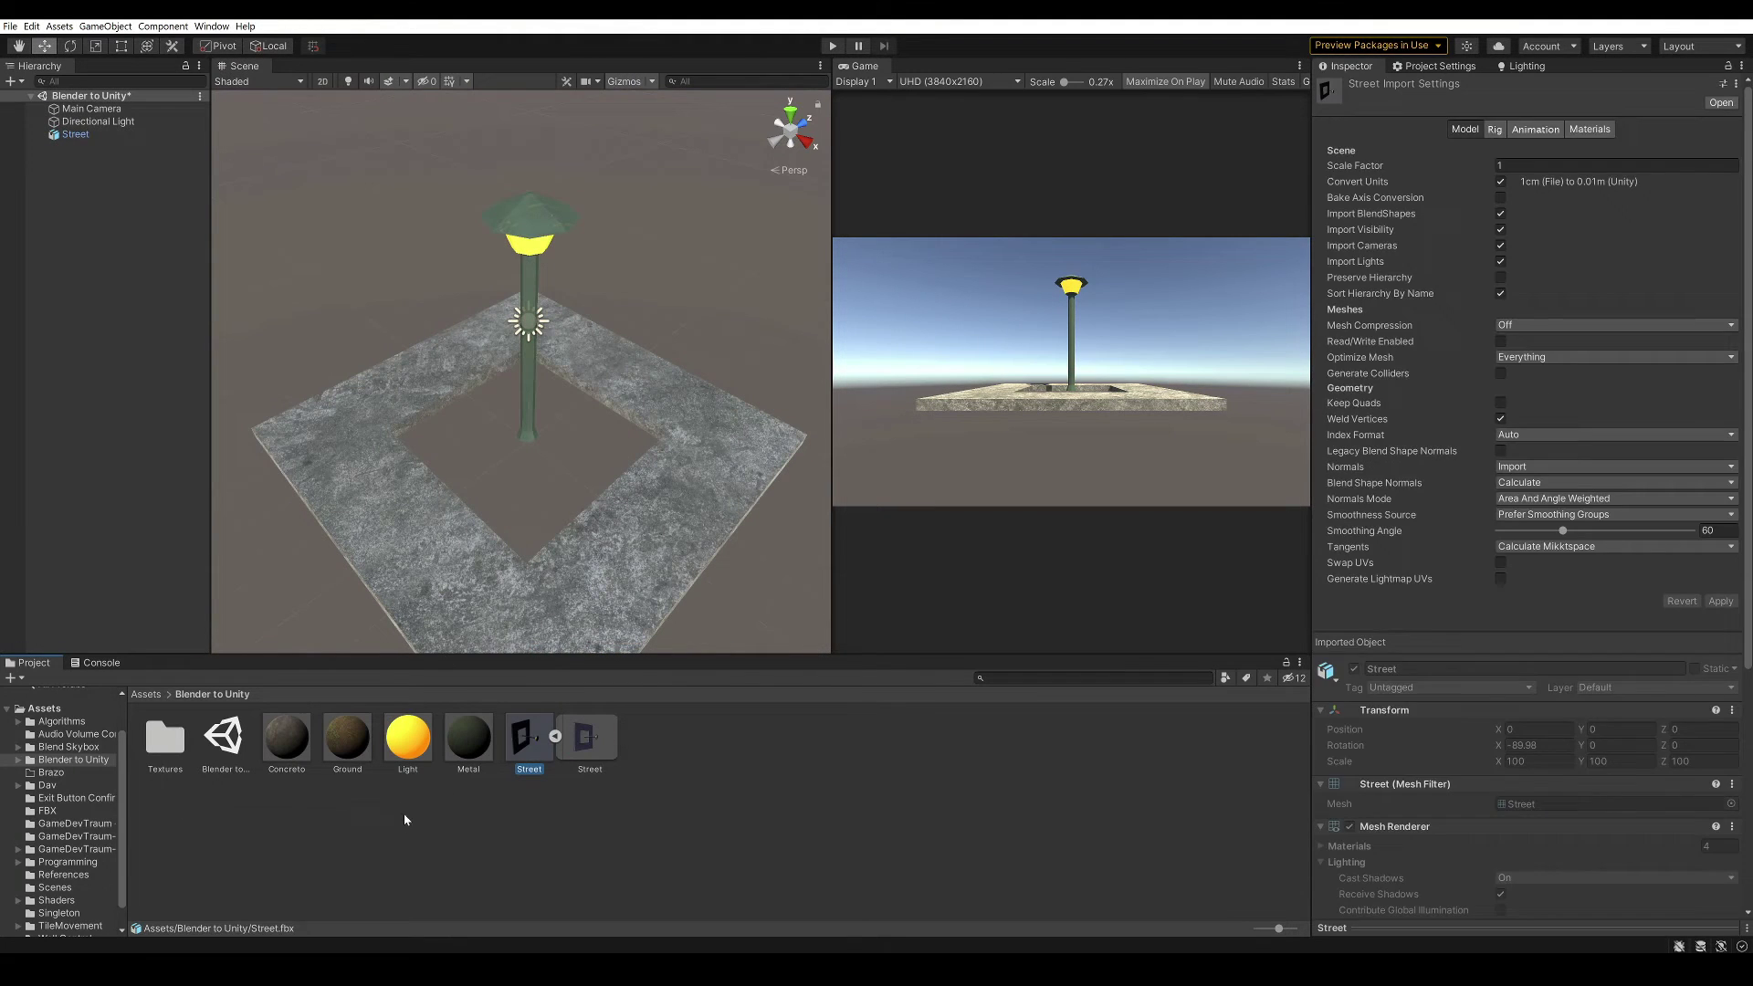
click(297, 744)
click(331, 744)
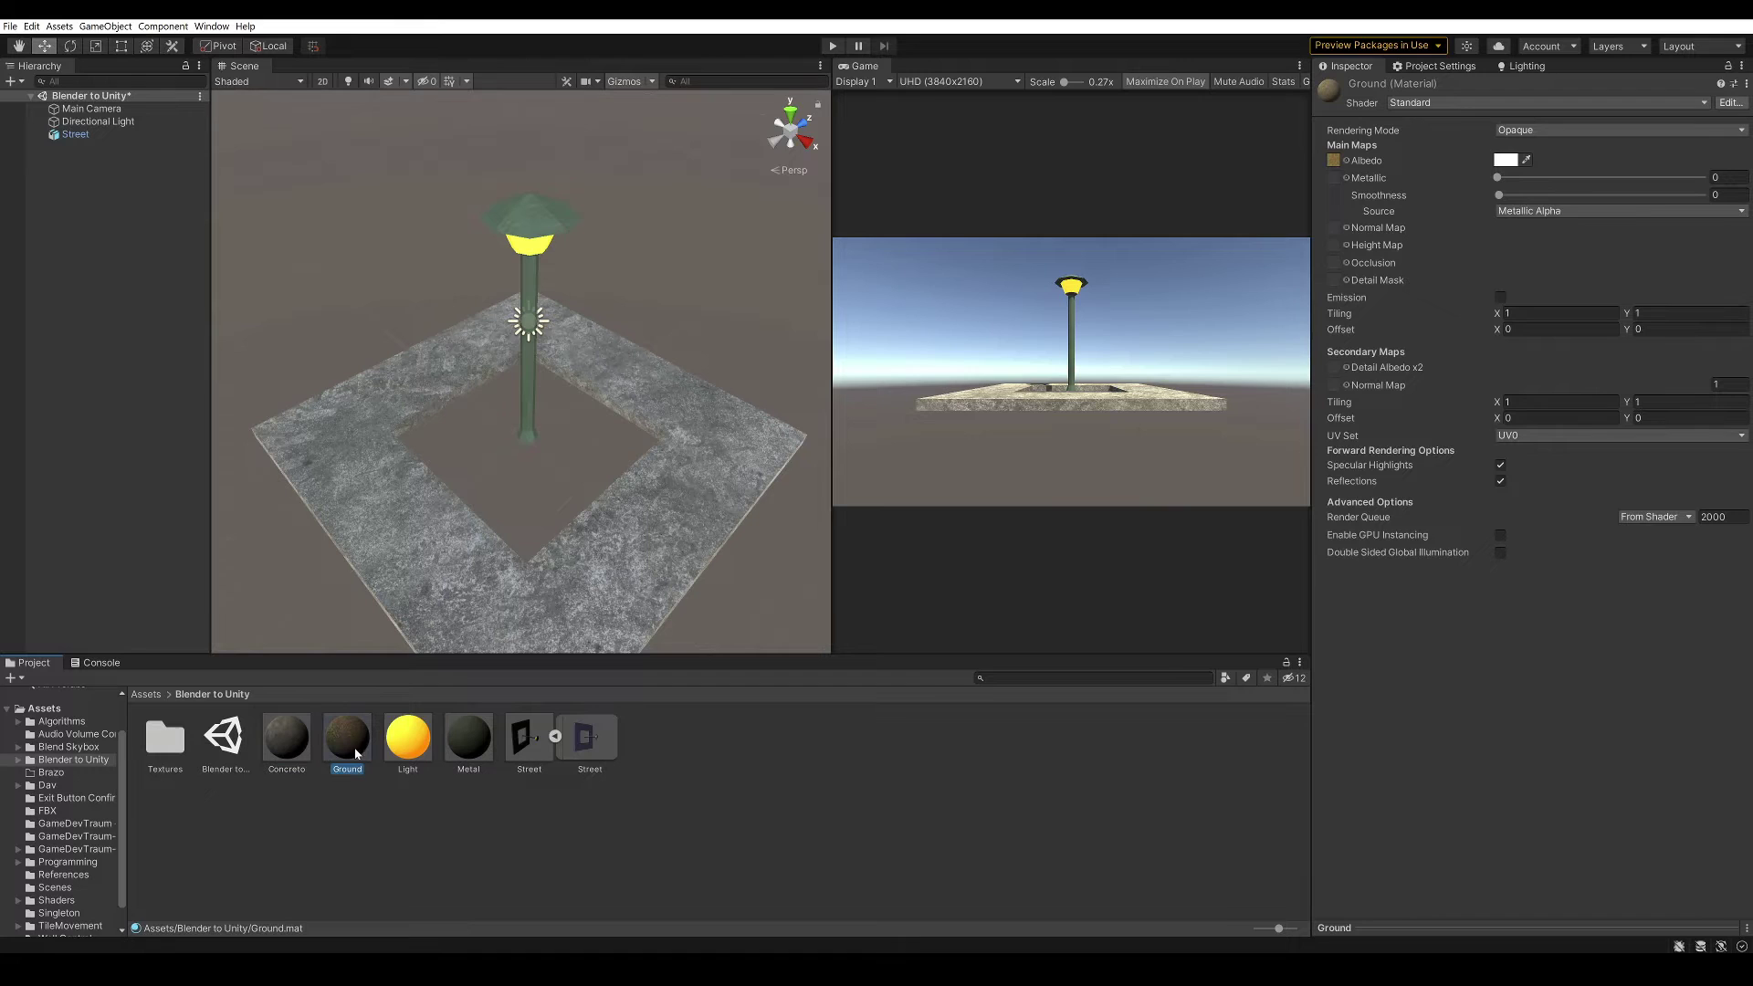
click(398, 750)
click(469, 741)
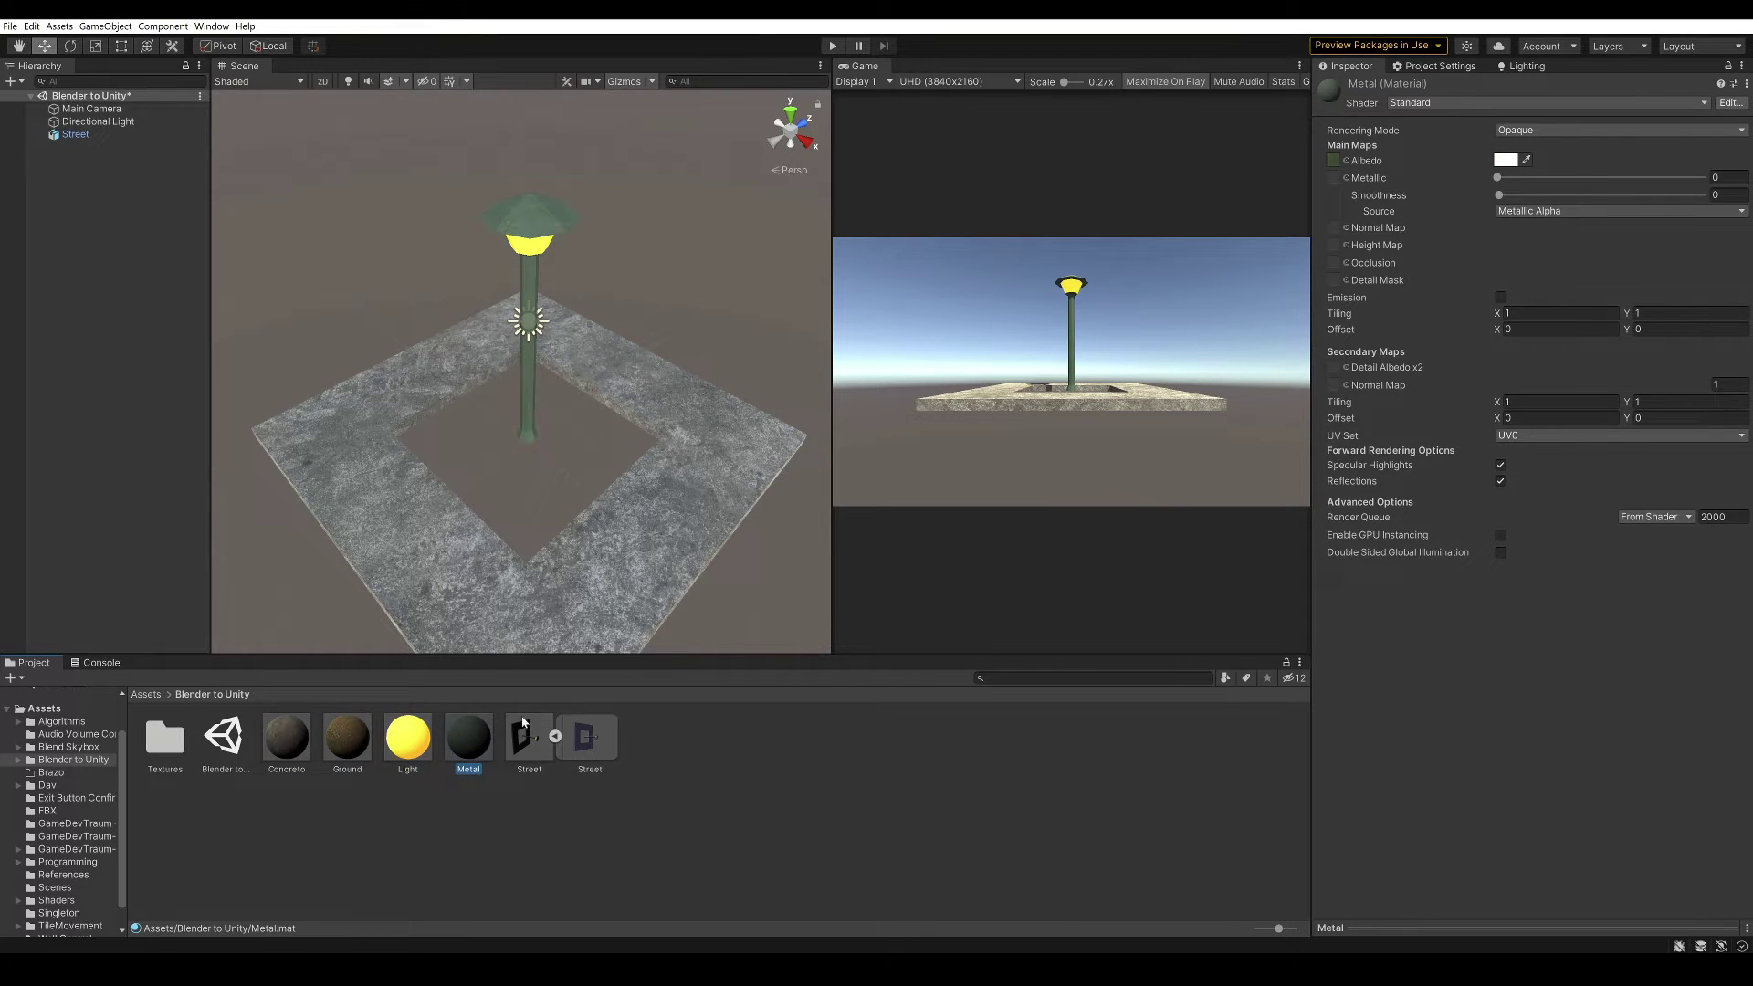
Step: Set the Main Camera's clear flags to Solid Color with a very dark purple-blue background
click(115, 109)
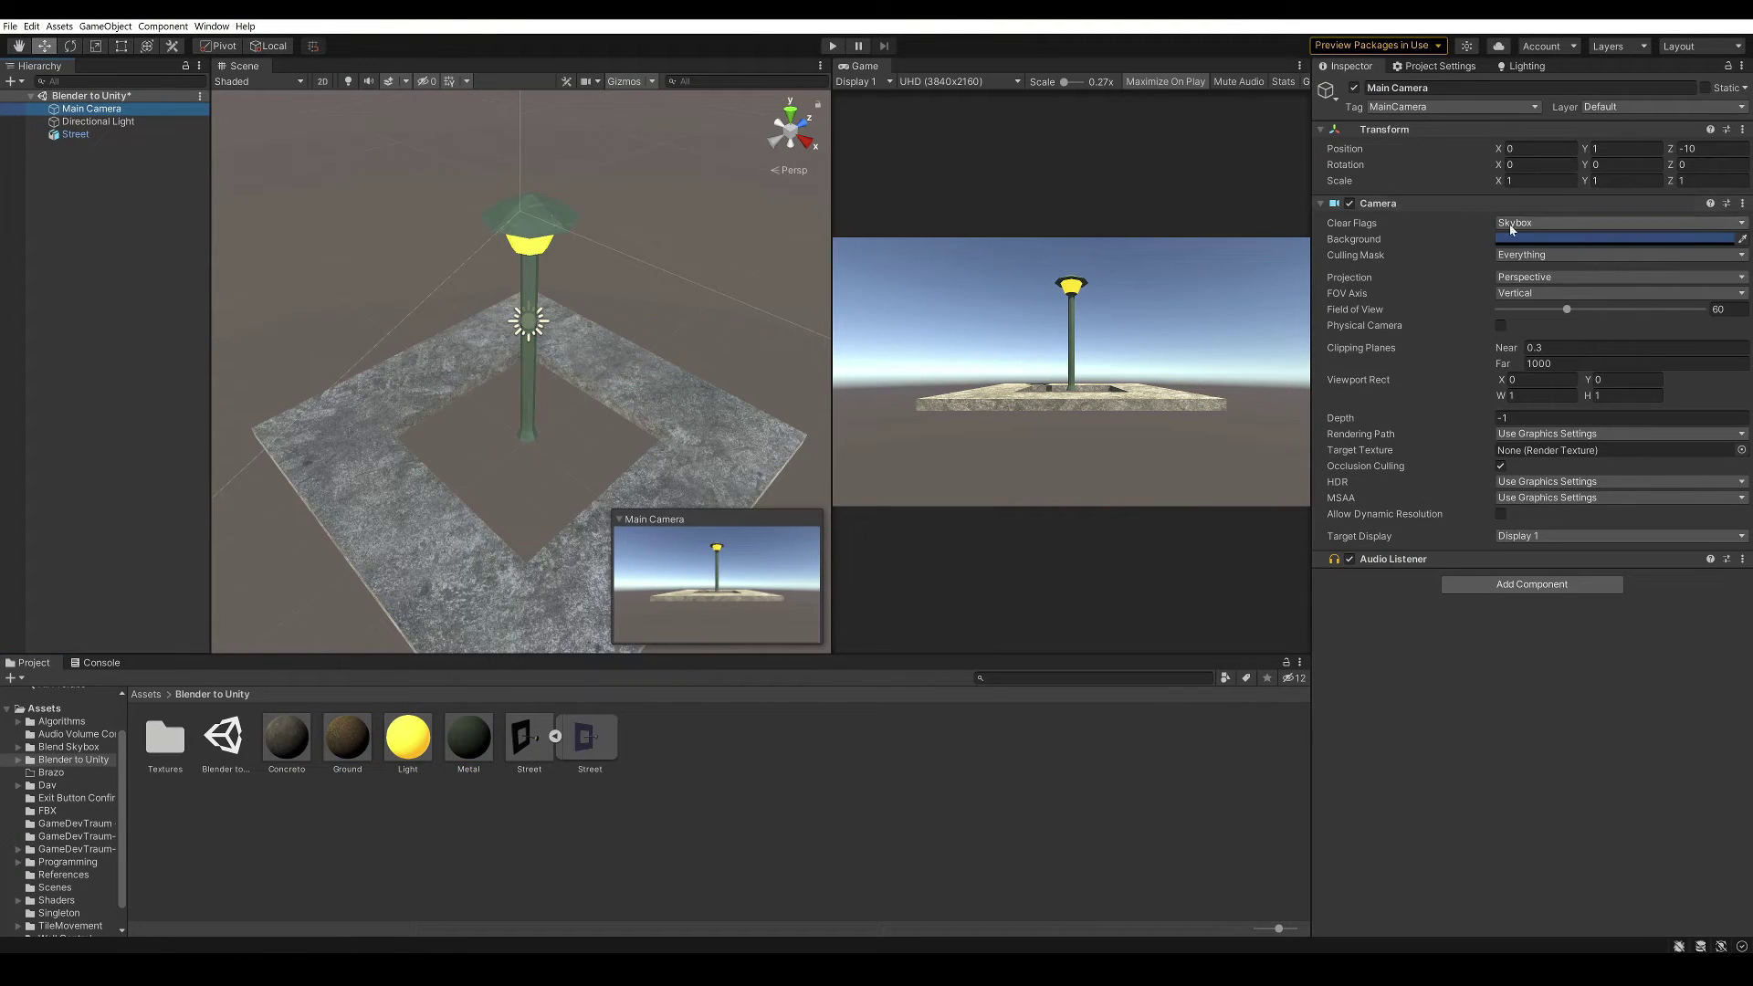
click(1545, 222)
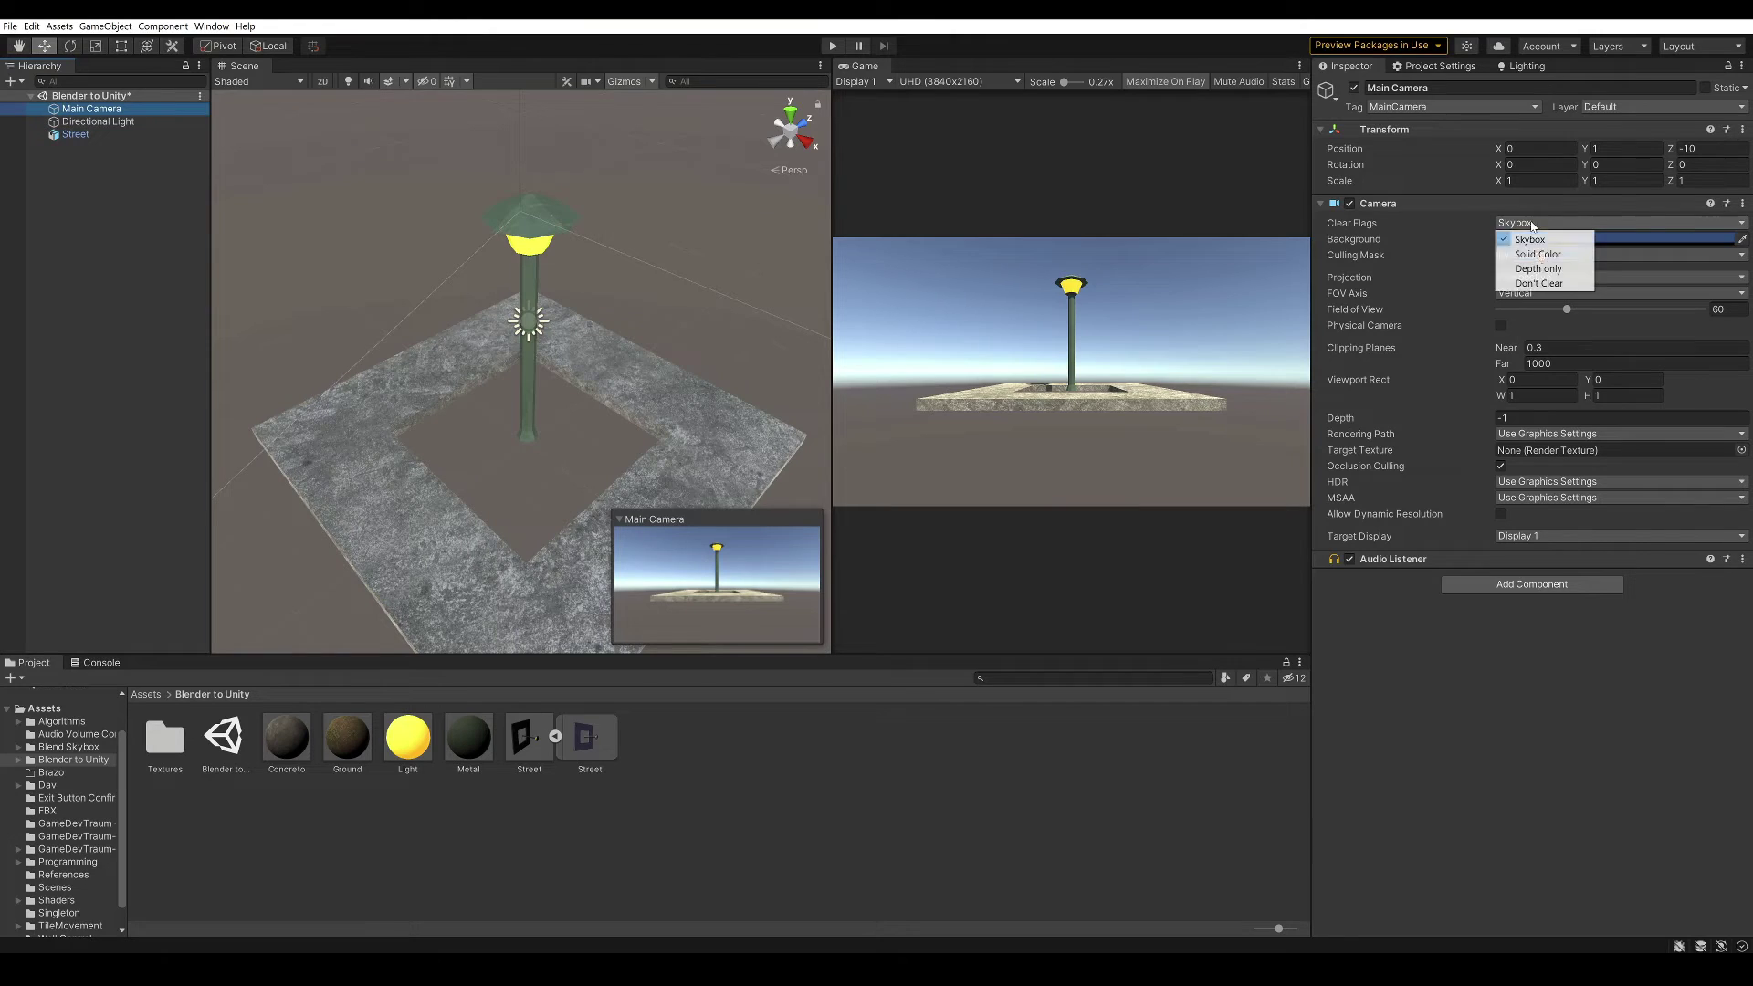
click(1550, 246)
click(1549, 239)
drag(1630, 343, 1682, 400)
Step: Raise the Main Camera and tilt it downward so it frames the whole street lamp and its base from above
double_click(91, 108)
key(e)
drag(472, 388, 484, 331)
key(w)
drag(536, 340, 432, 249)
click(804, 365)
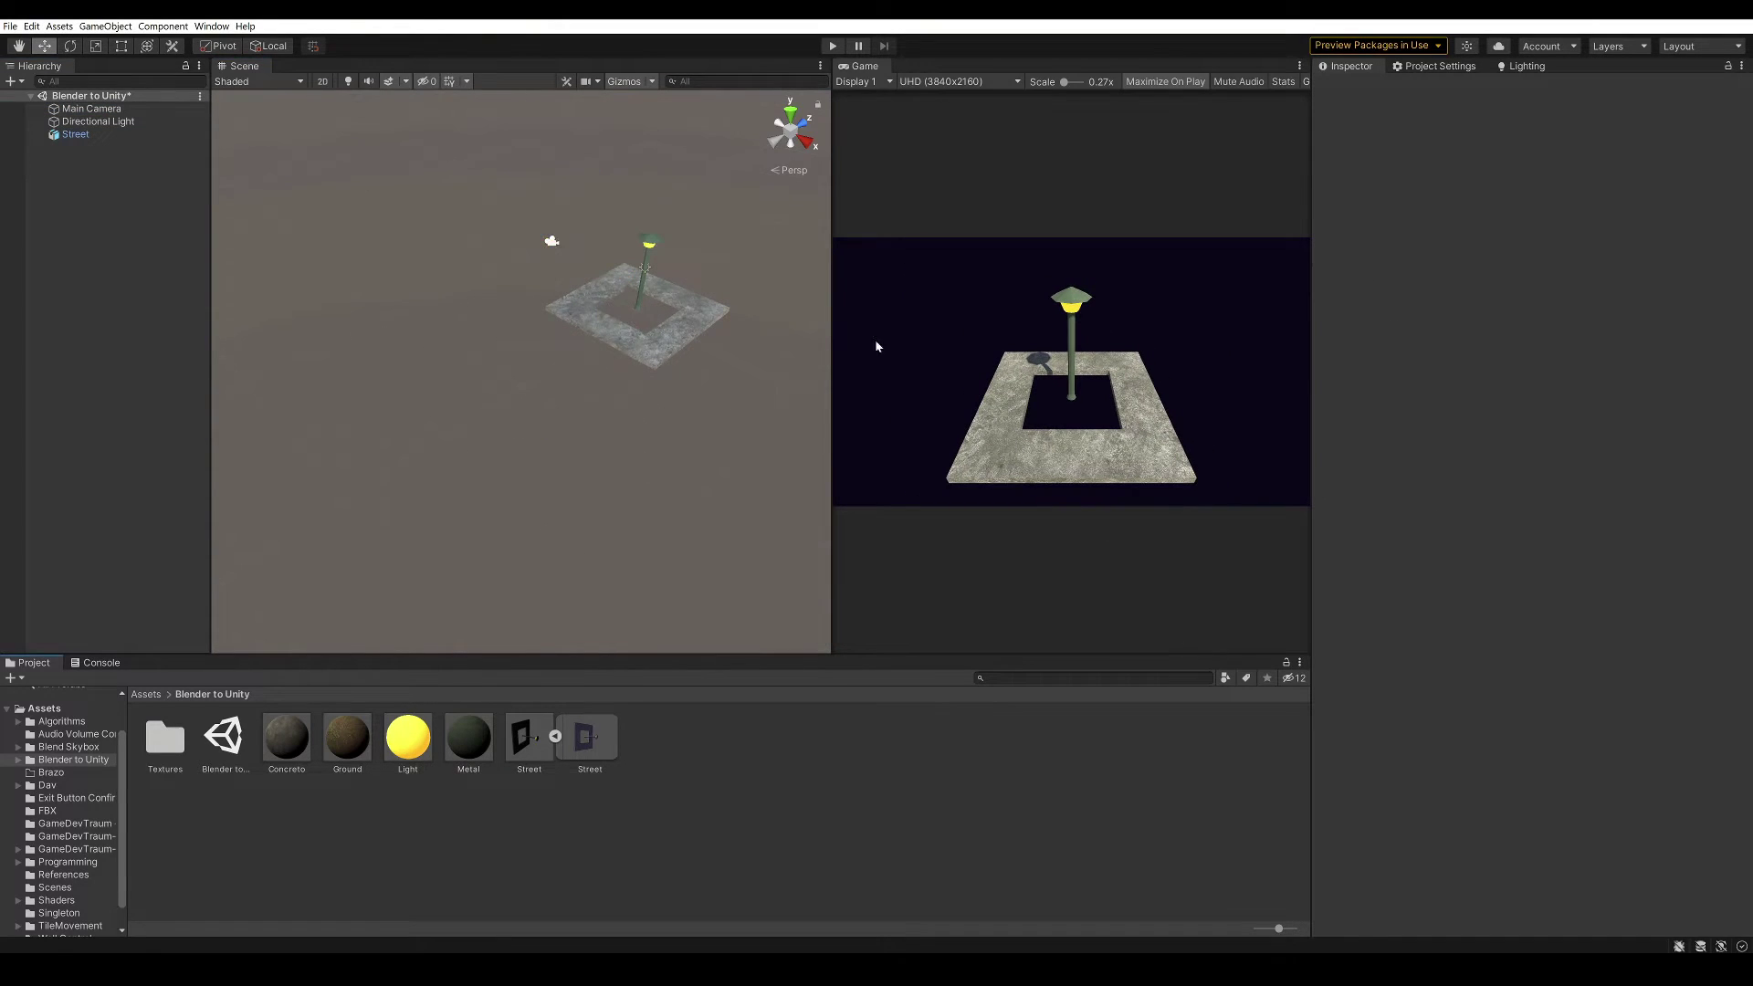
Step: Create a new material named Concrete in the Blender to Unity folder
middle_drag(571, 272, 475, 312)
scroll(475, 313, up, 5)
right_drag(475, 313, 356, 248)
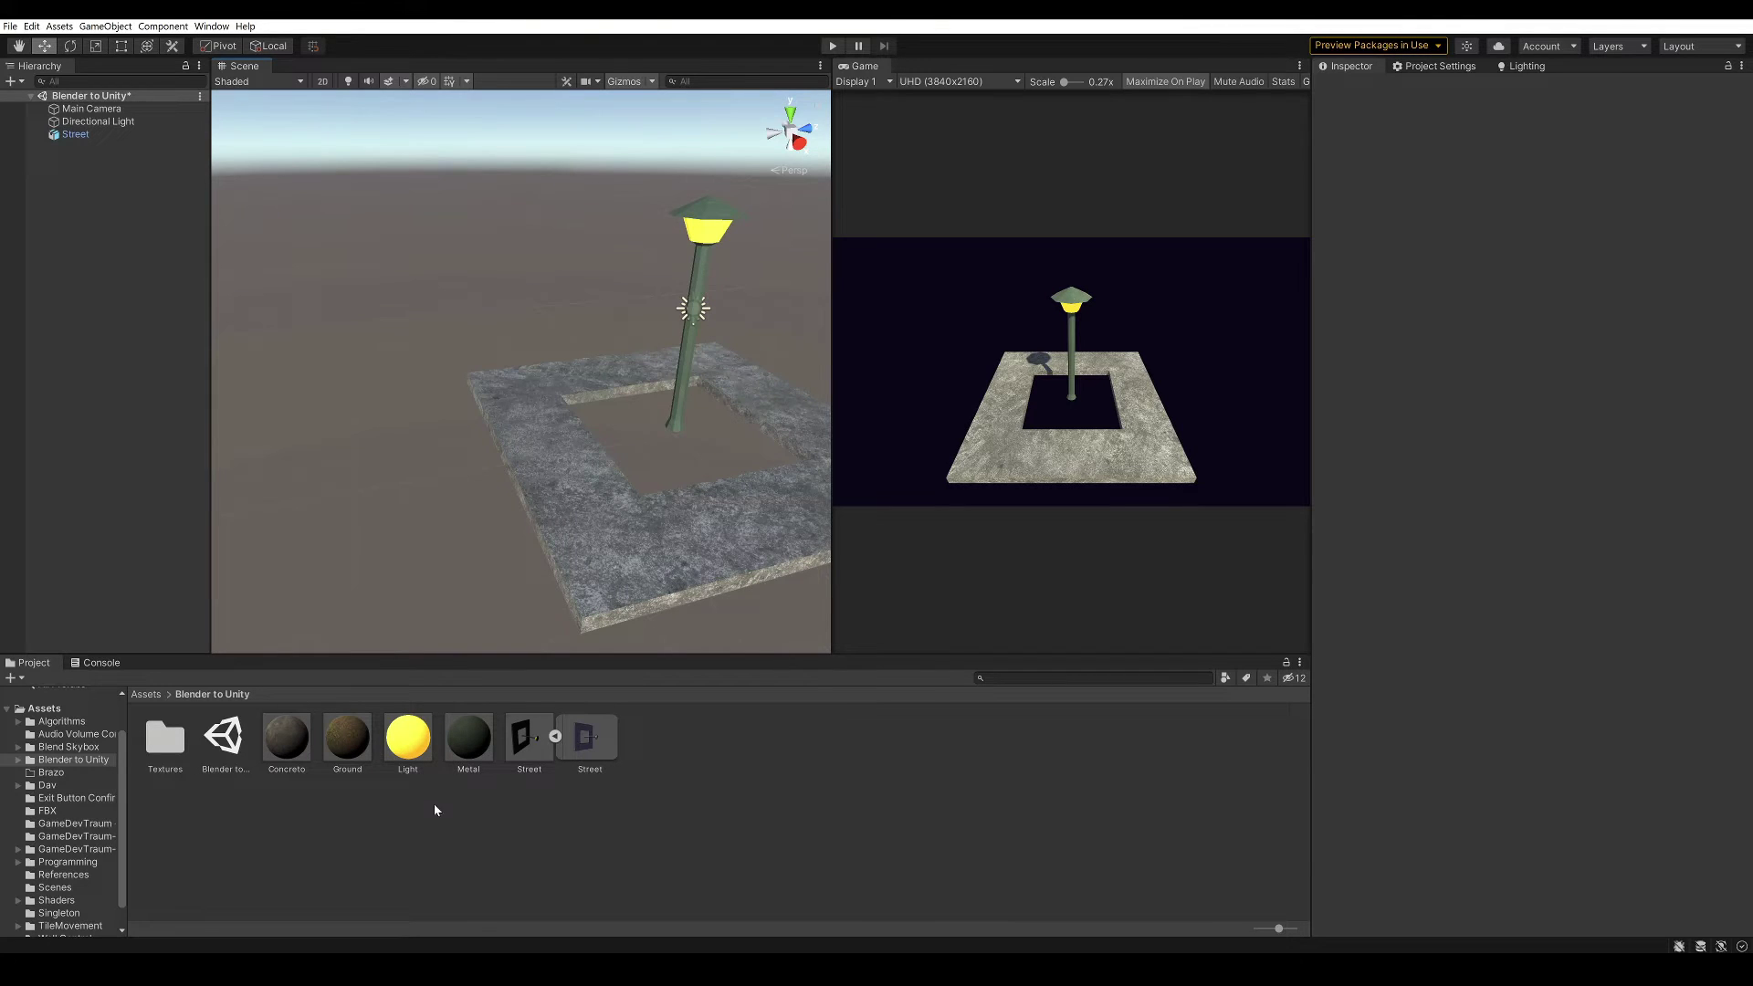
right_click(695, 768)
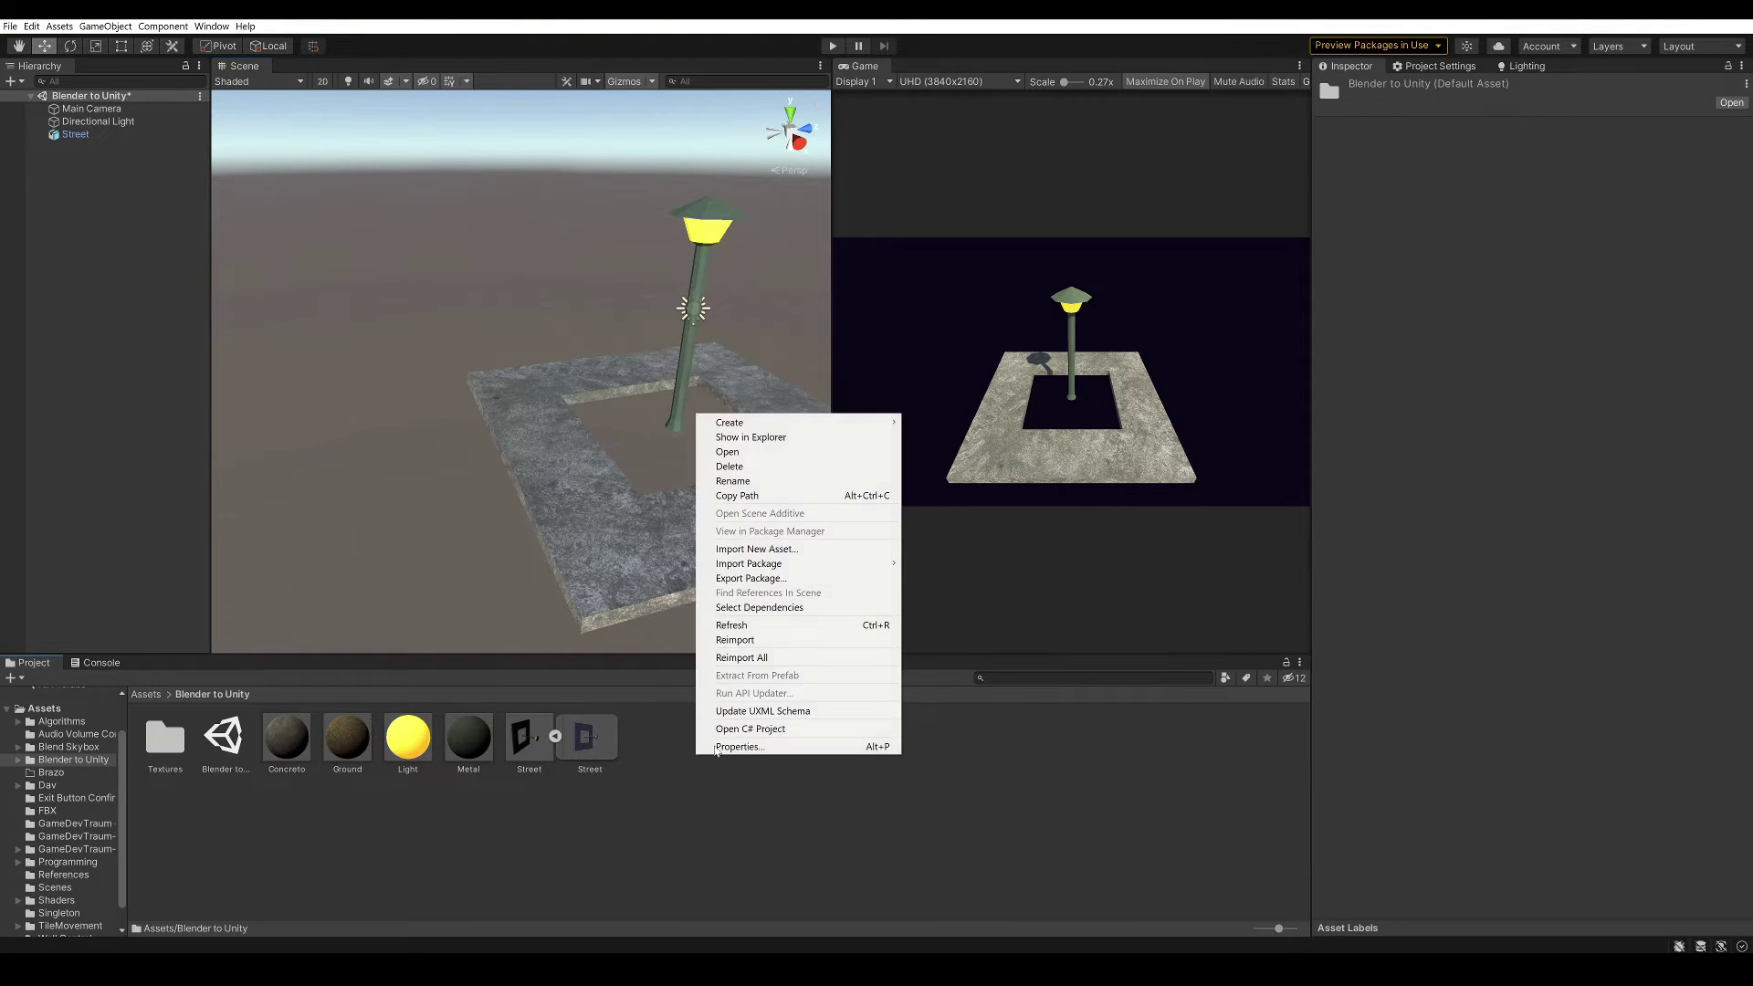
mouse_move(731, 423)
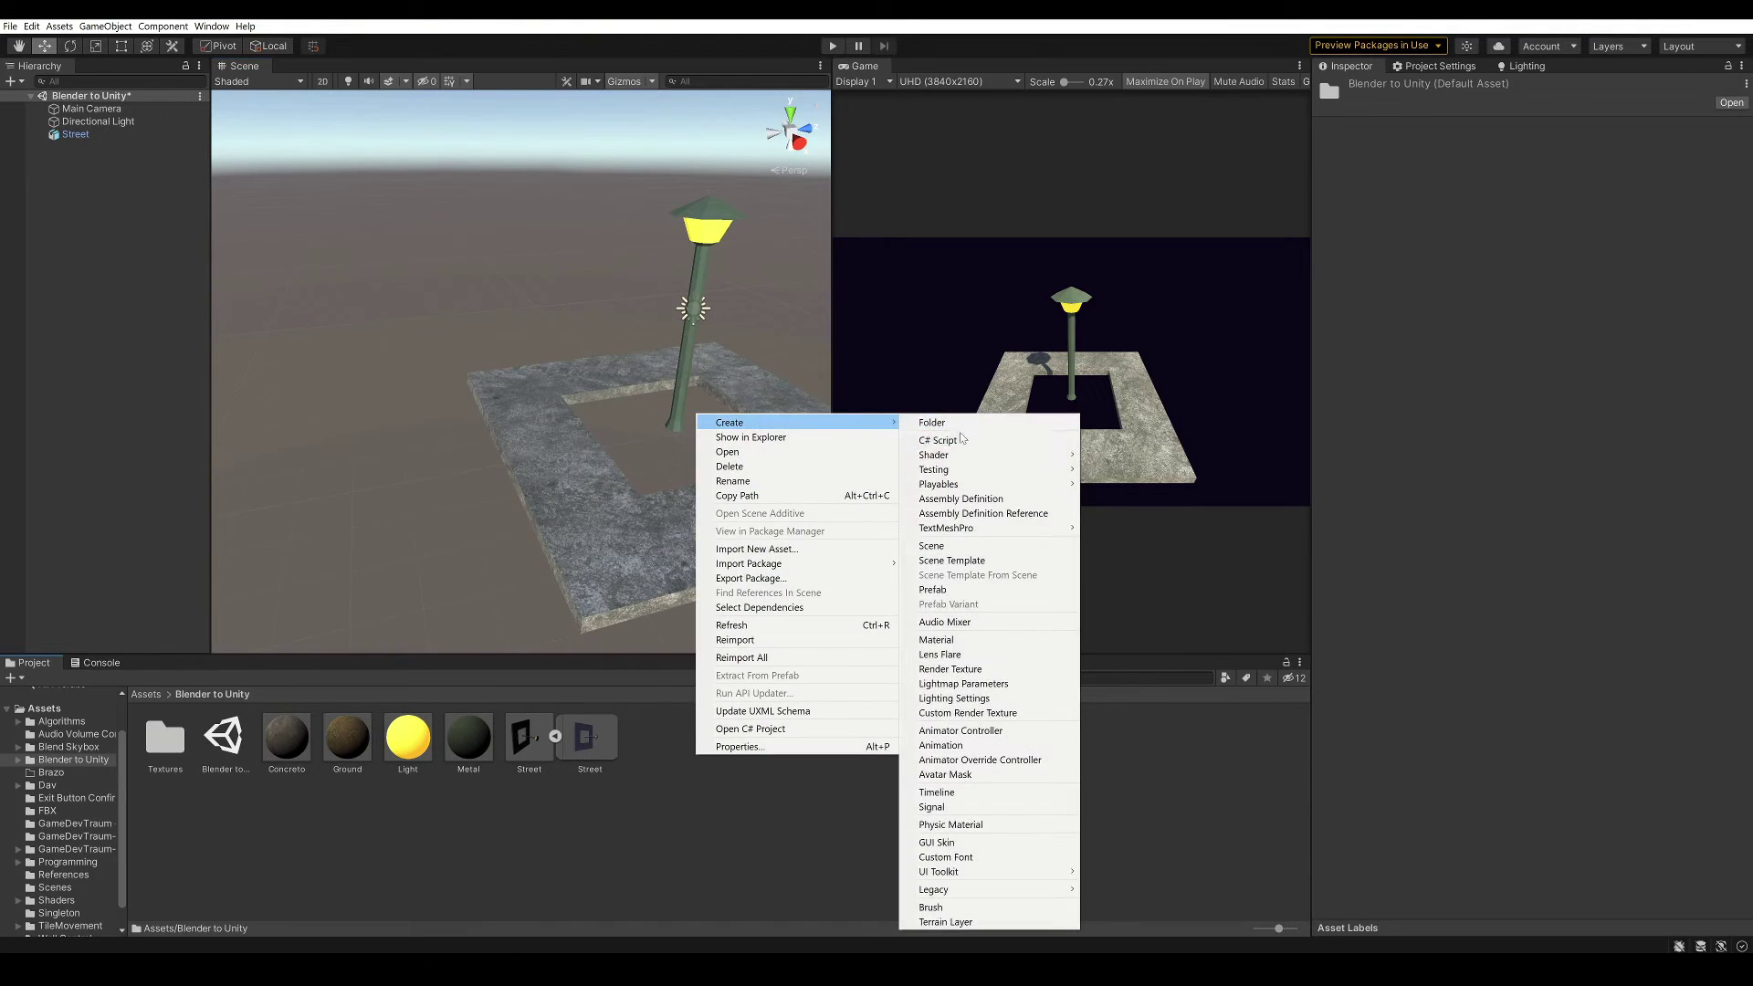
click(938, 639)
text(Concrete)
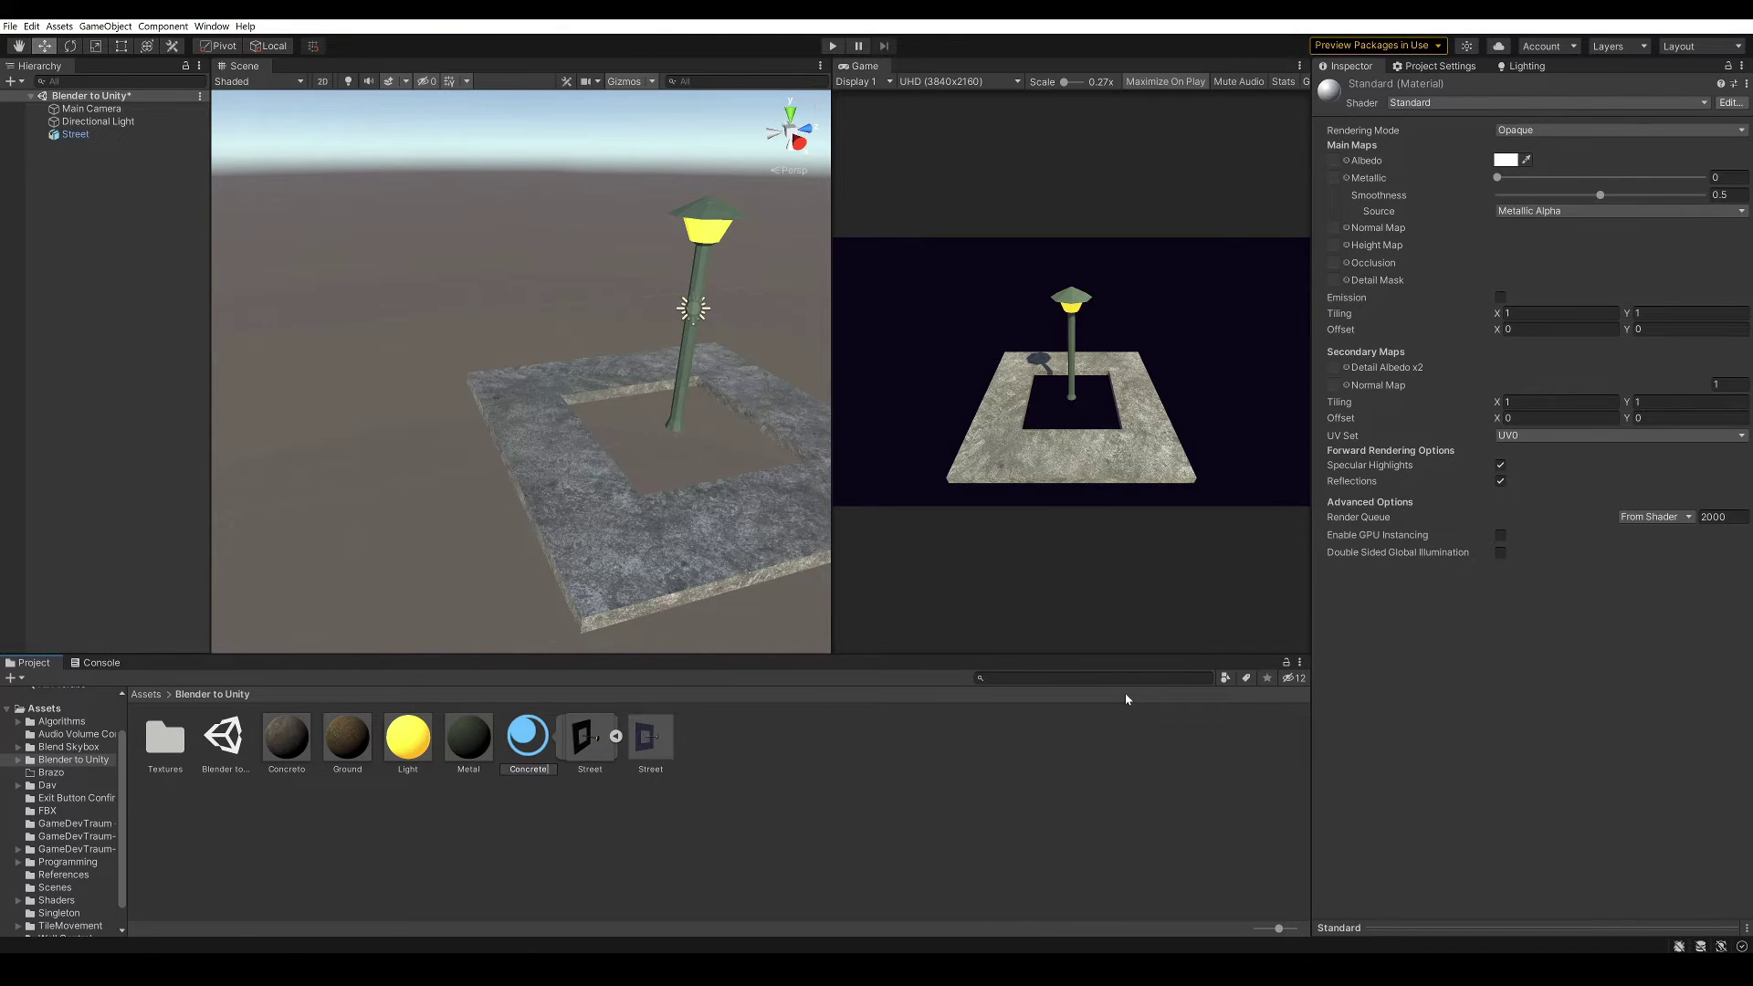
key(Return)
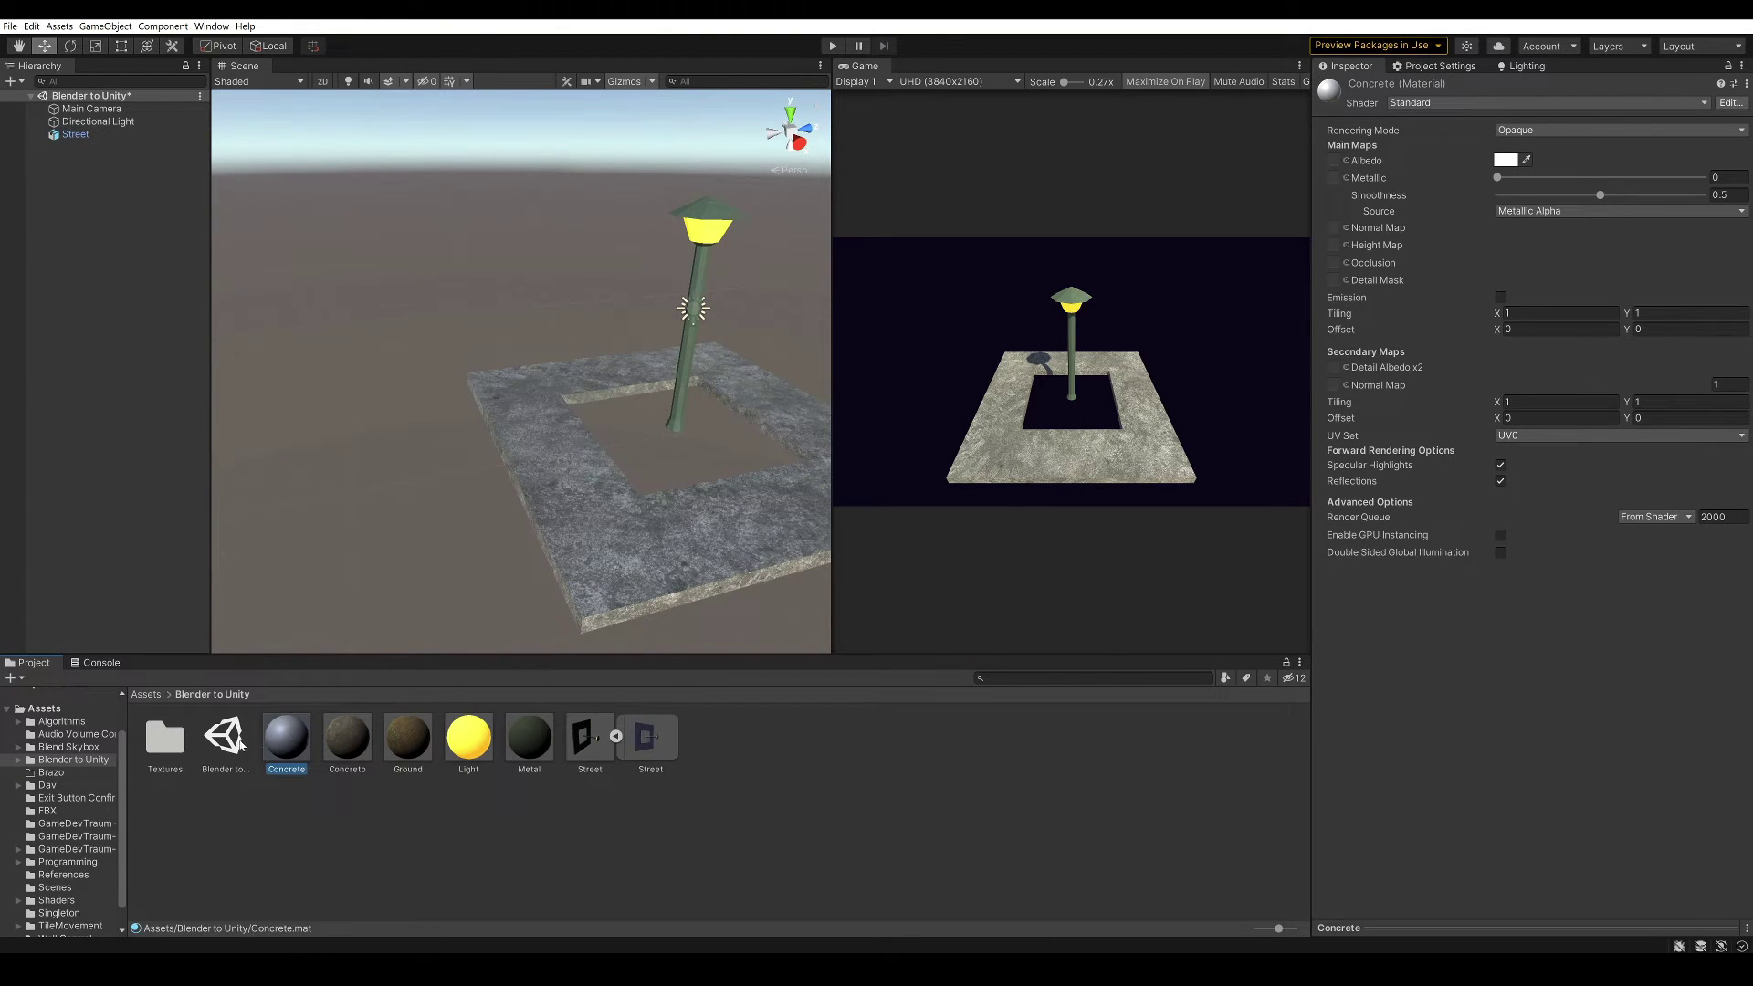
Step: Assign the concrete floor color texture to the Concrete material's Albedo and its normal texture to Normal Map, fixing the normal map import
click(1728, 67)
click(1727, 66)
double_click(168, 738)
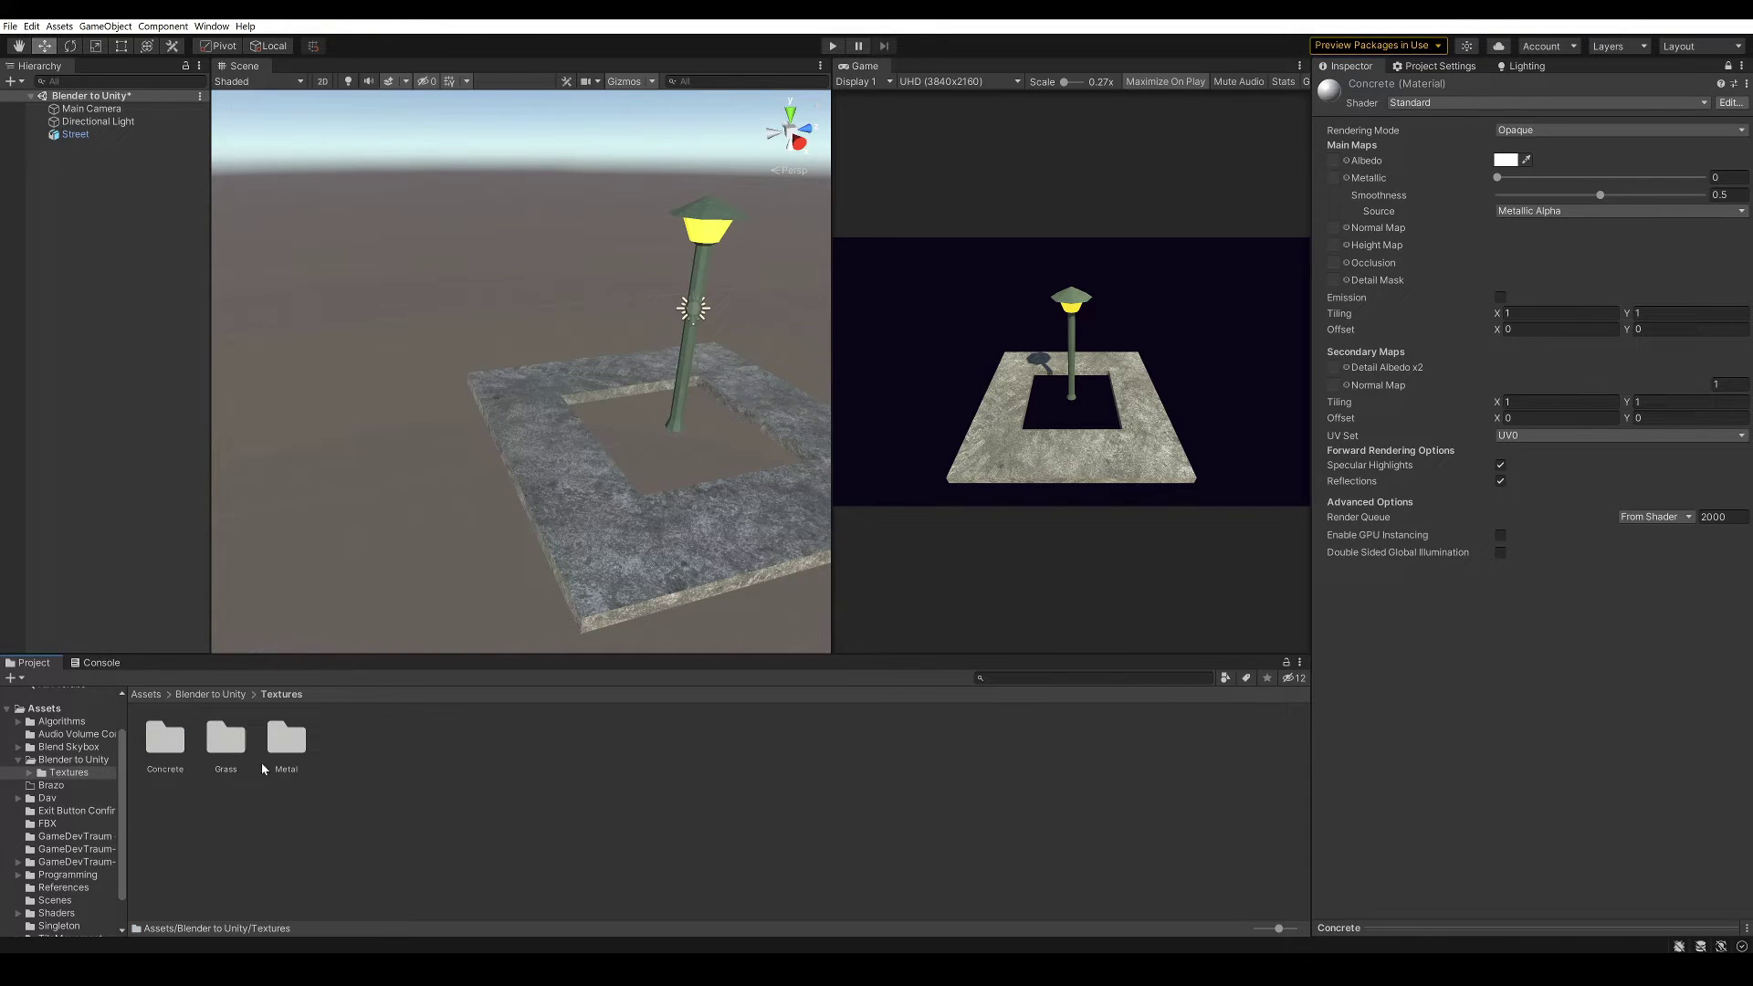
double_click(170, 745)
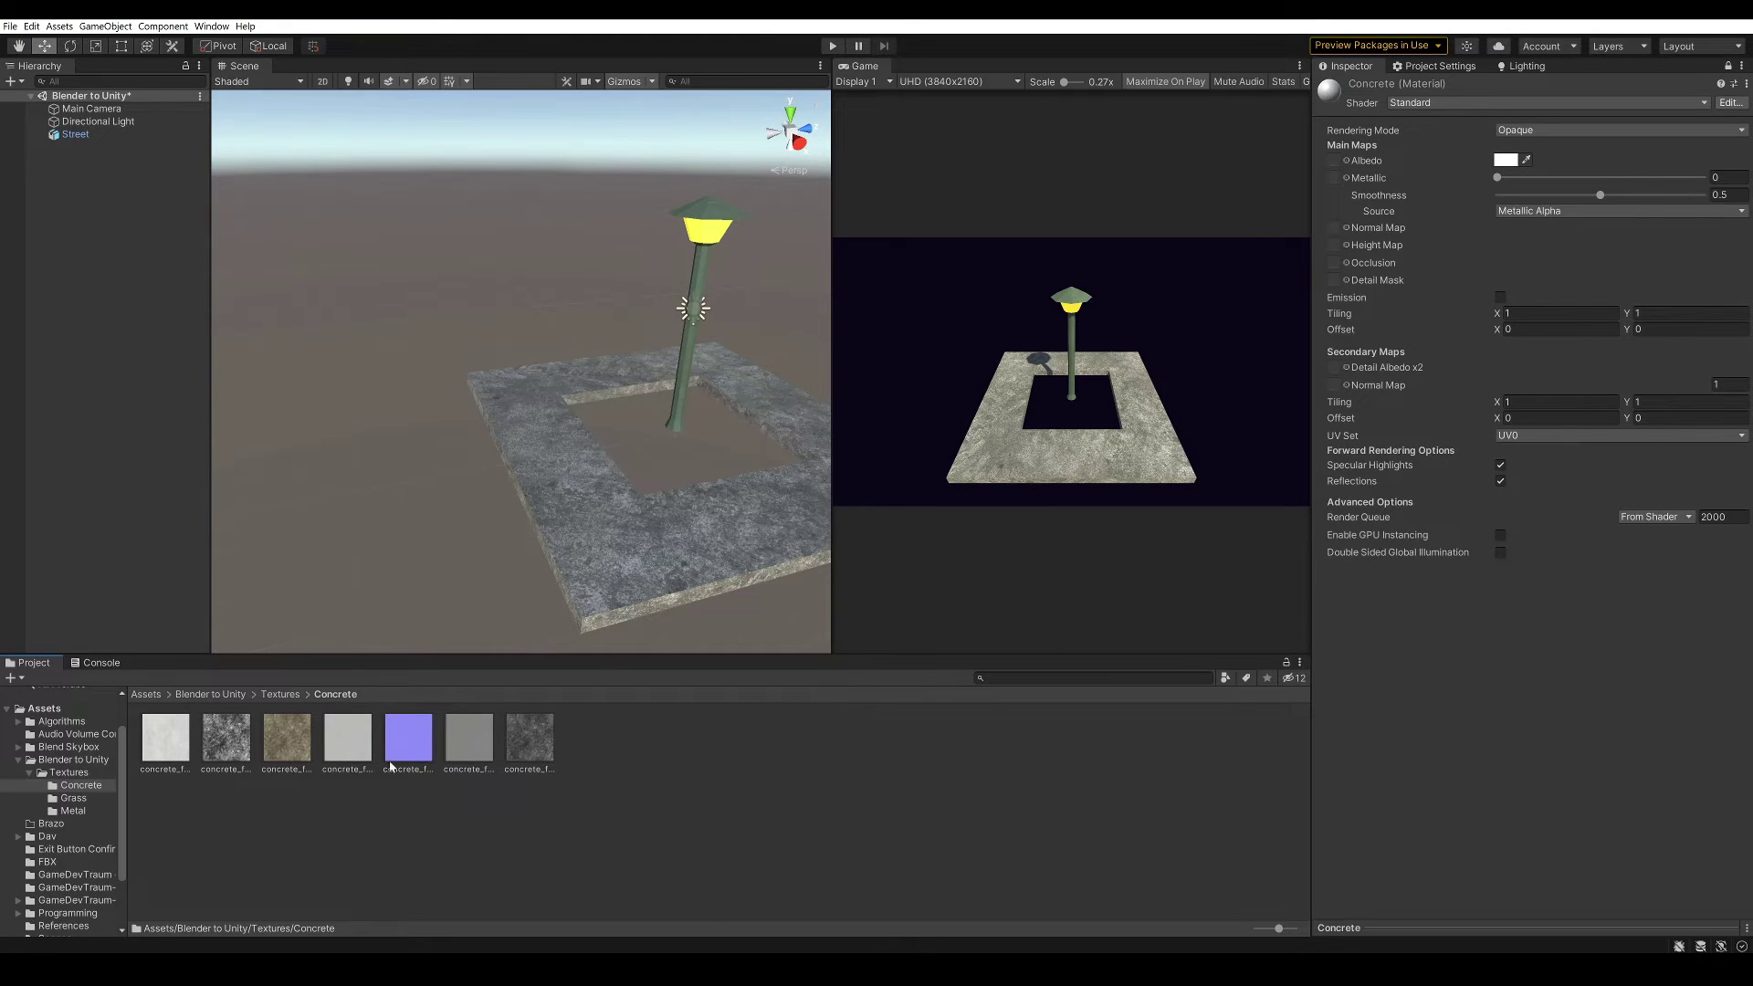
drag(283, 752, 1335, 160)
drag(406, 756, 1336, 229)
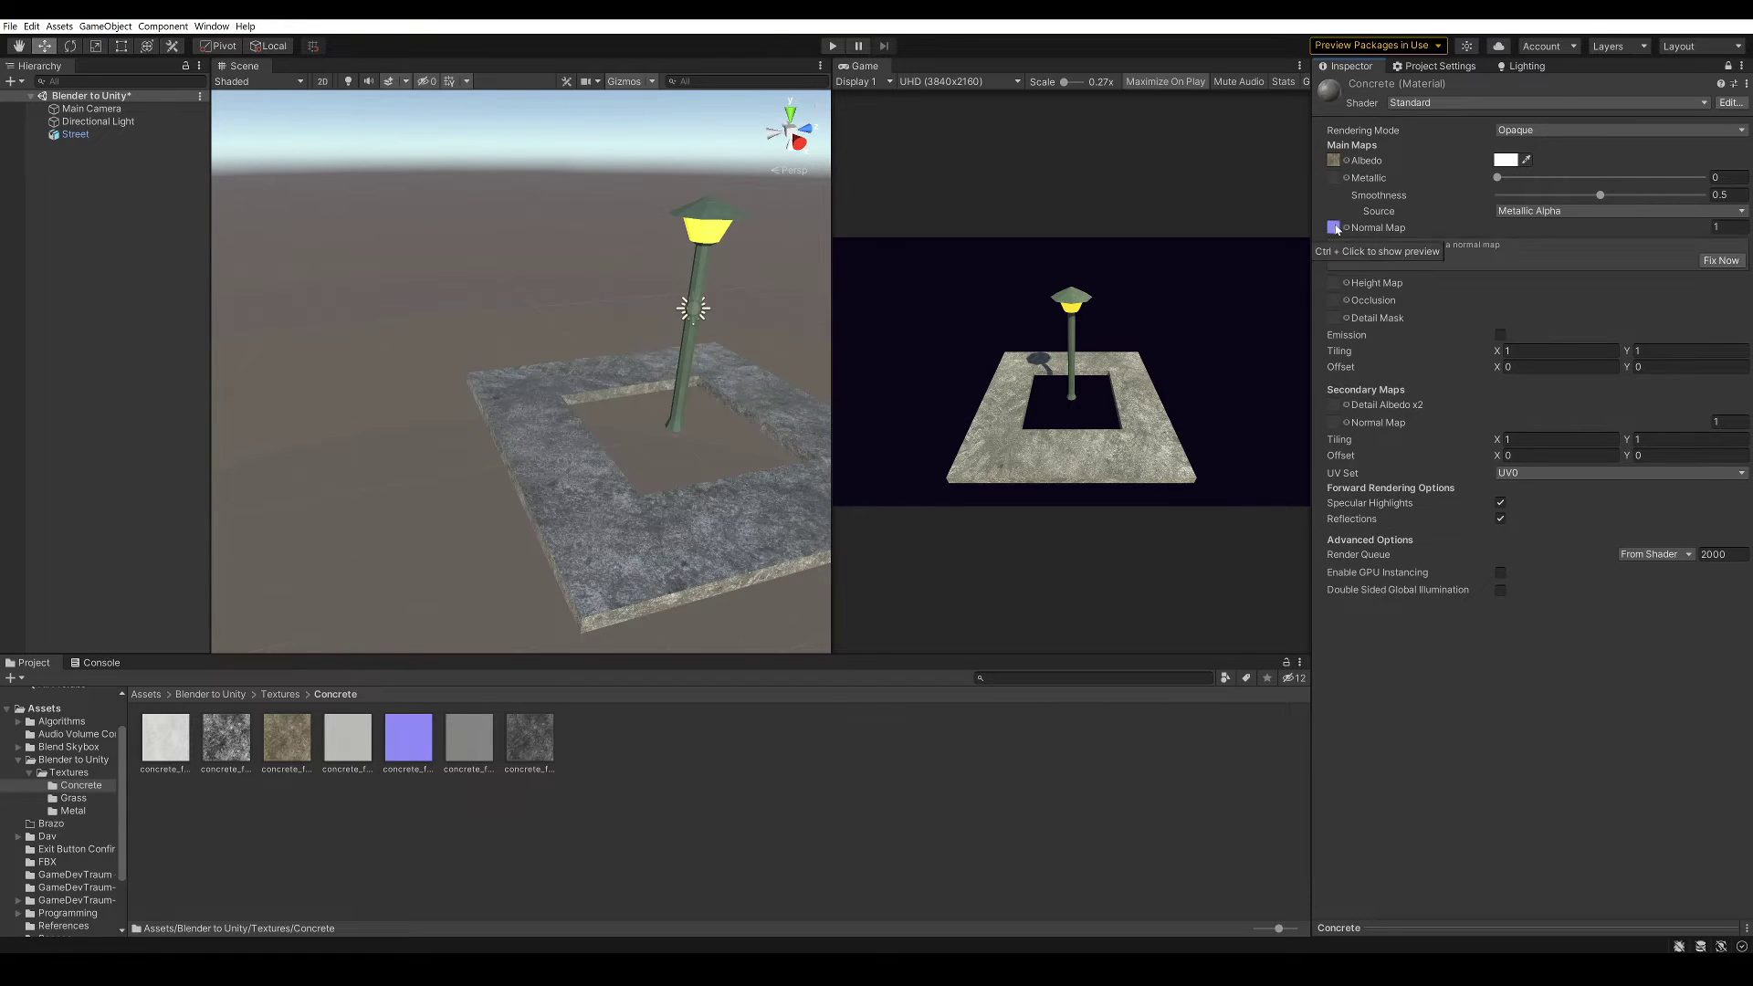
click(1721, 260)
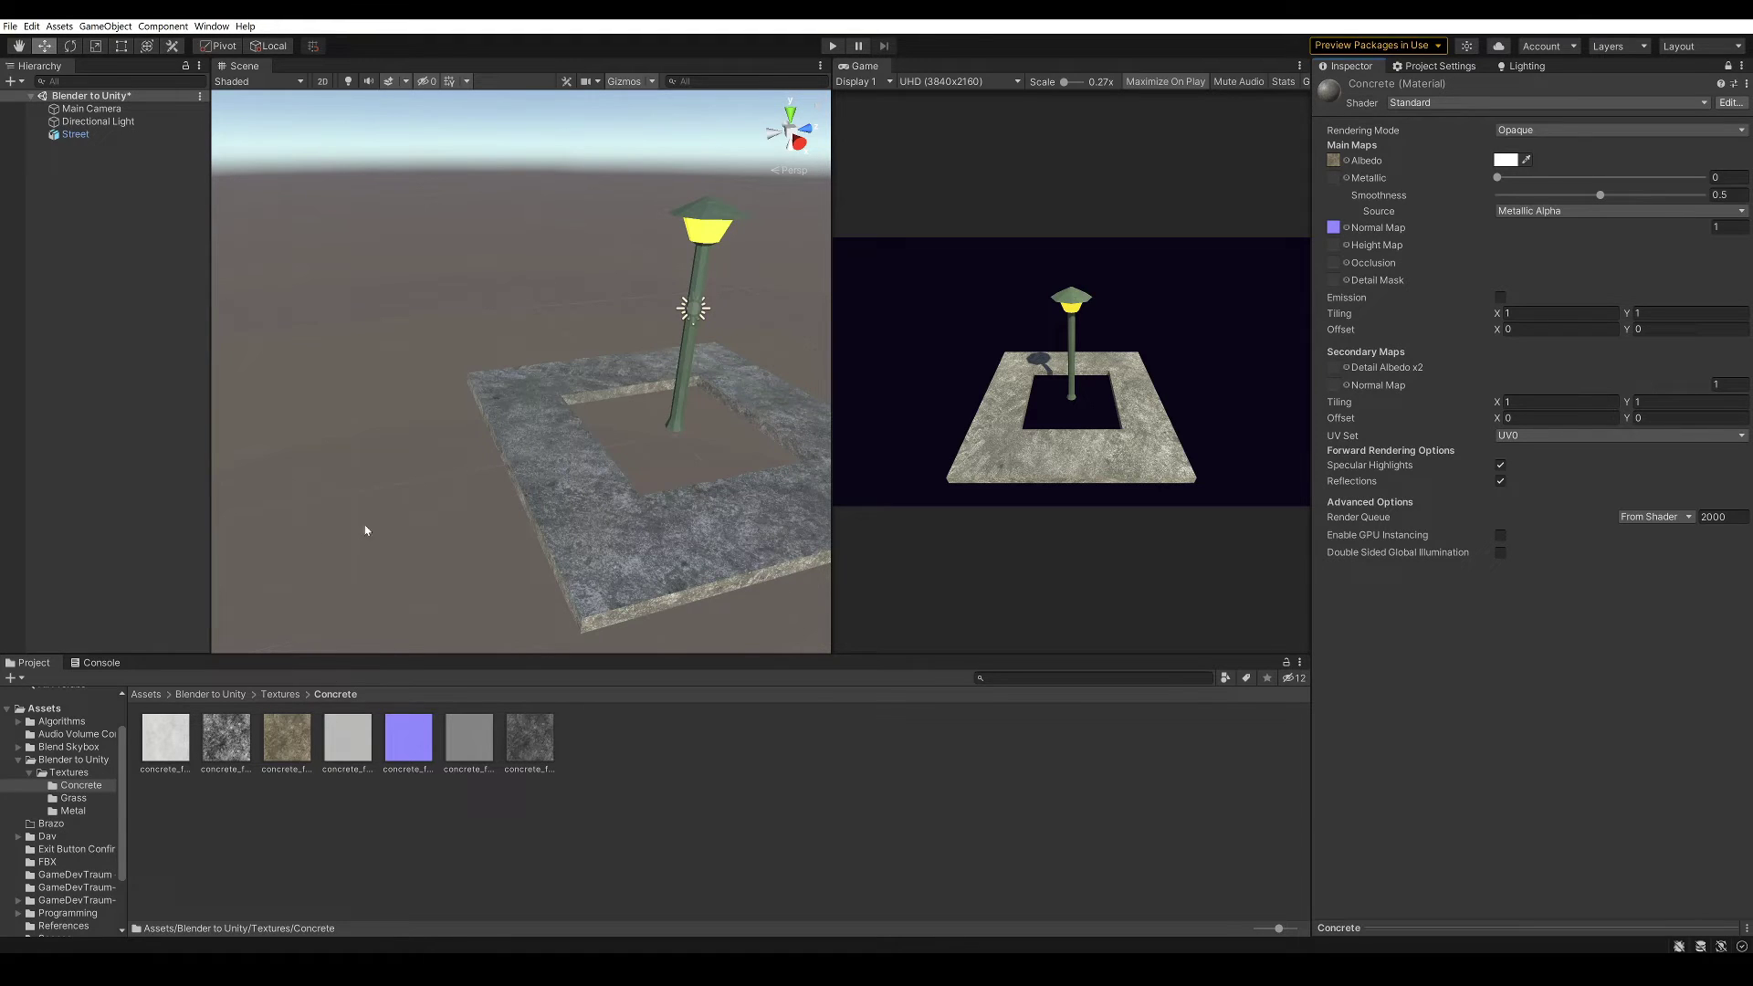
Step: Assign the concrete_floor_02_AO_1k texture to the Concrete material's Occlusion map
click(546, 734)
key(Left)
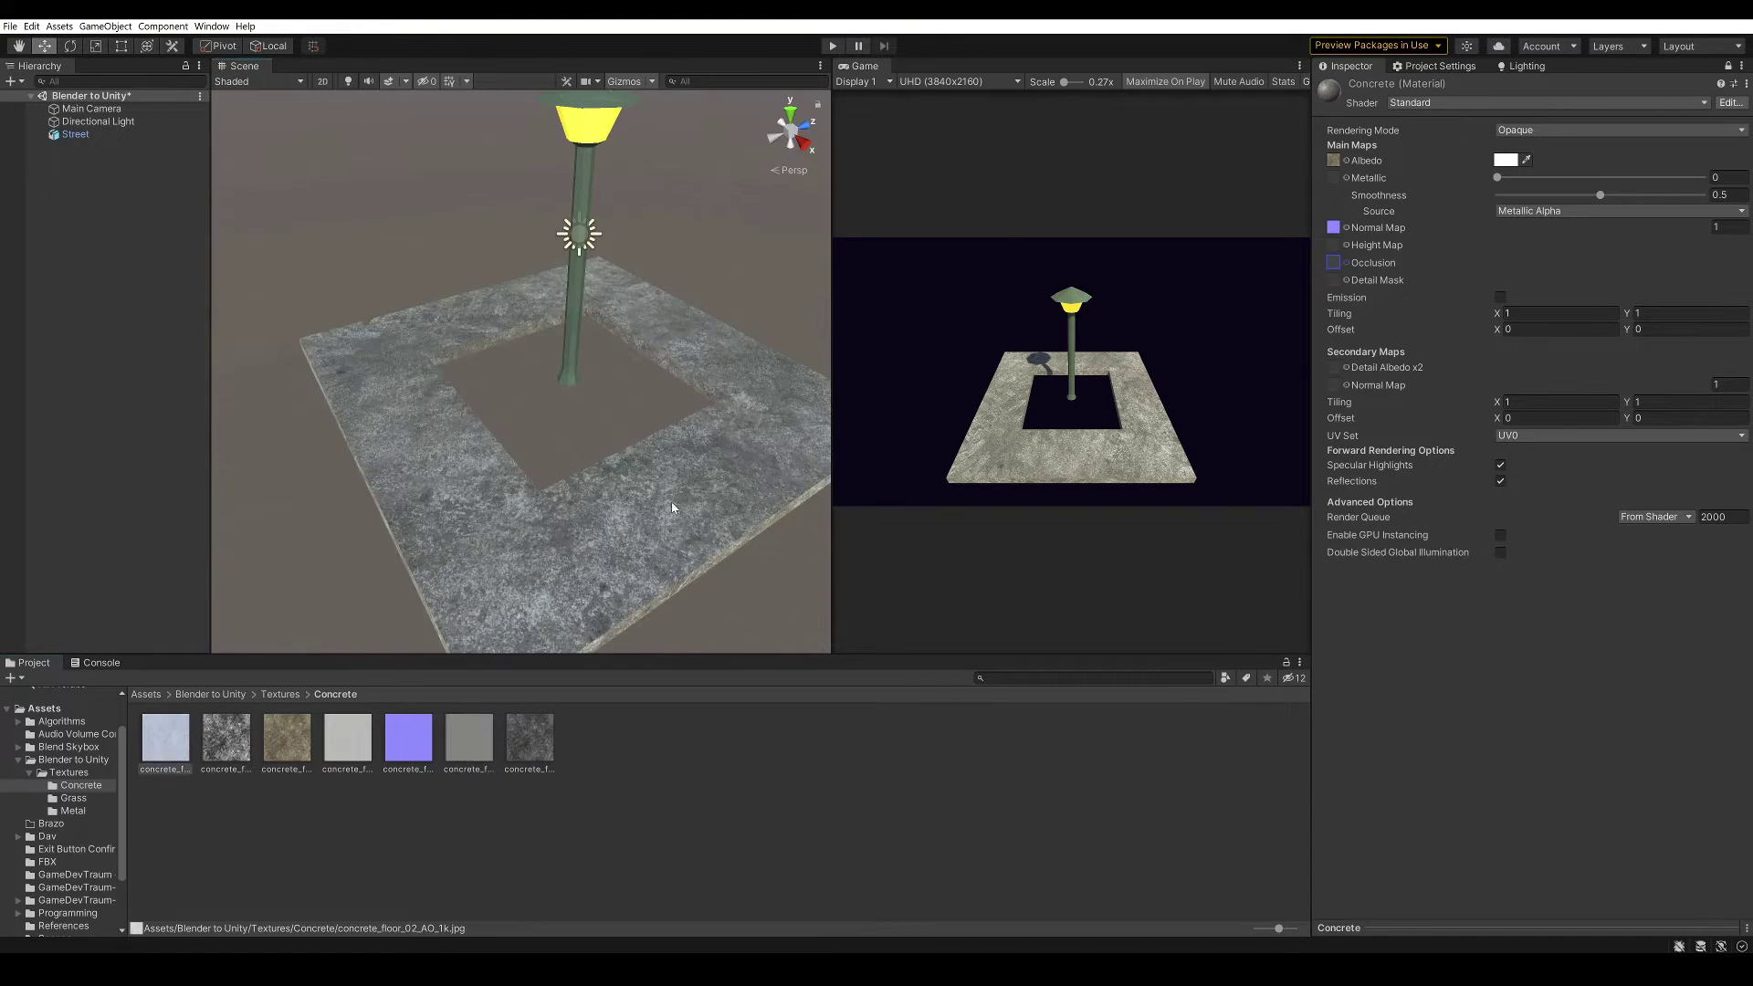
right_drag(639, 511, 602, 485)
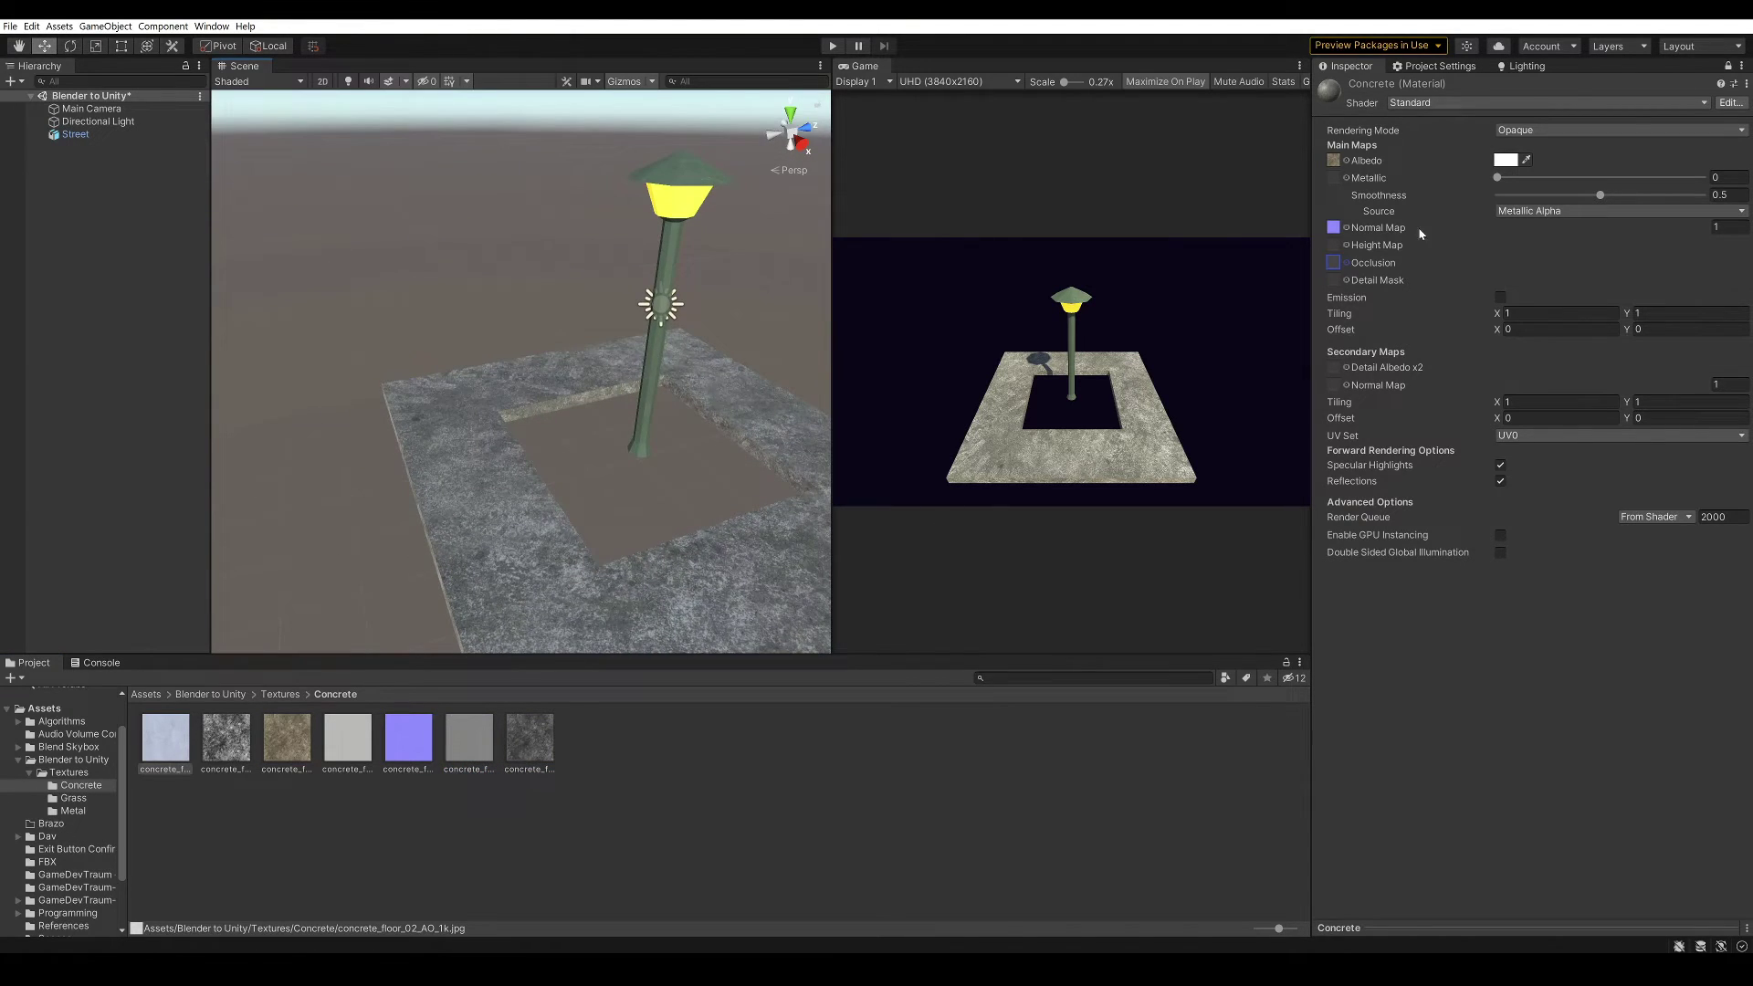
Step: Unlock the Inspector and apply the Concrete material from the Blender to Unity folder to the lamp's base slab
click(1728, 67)
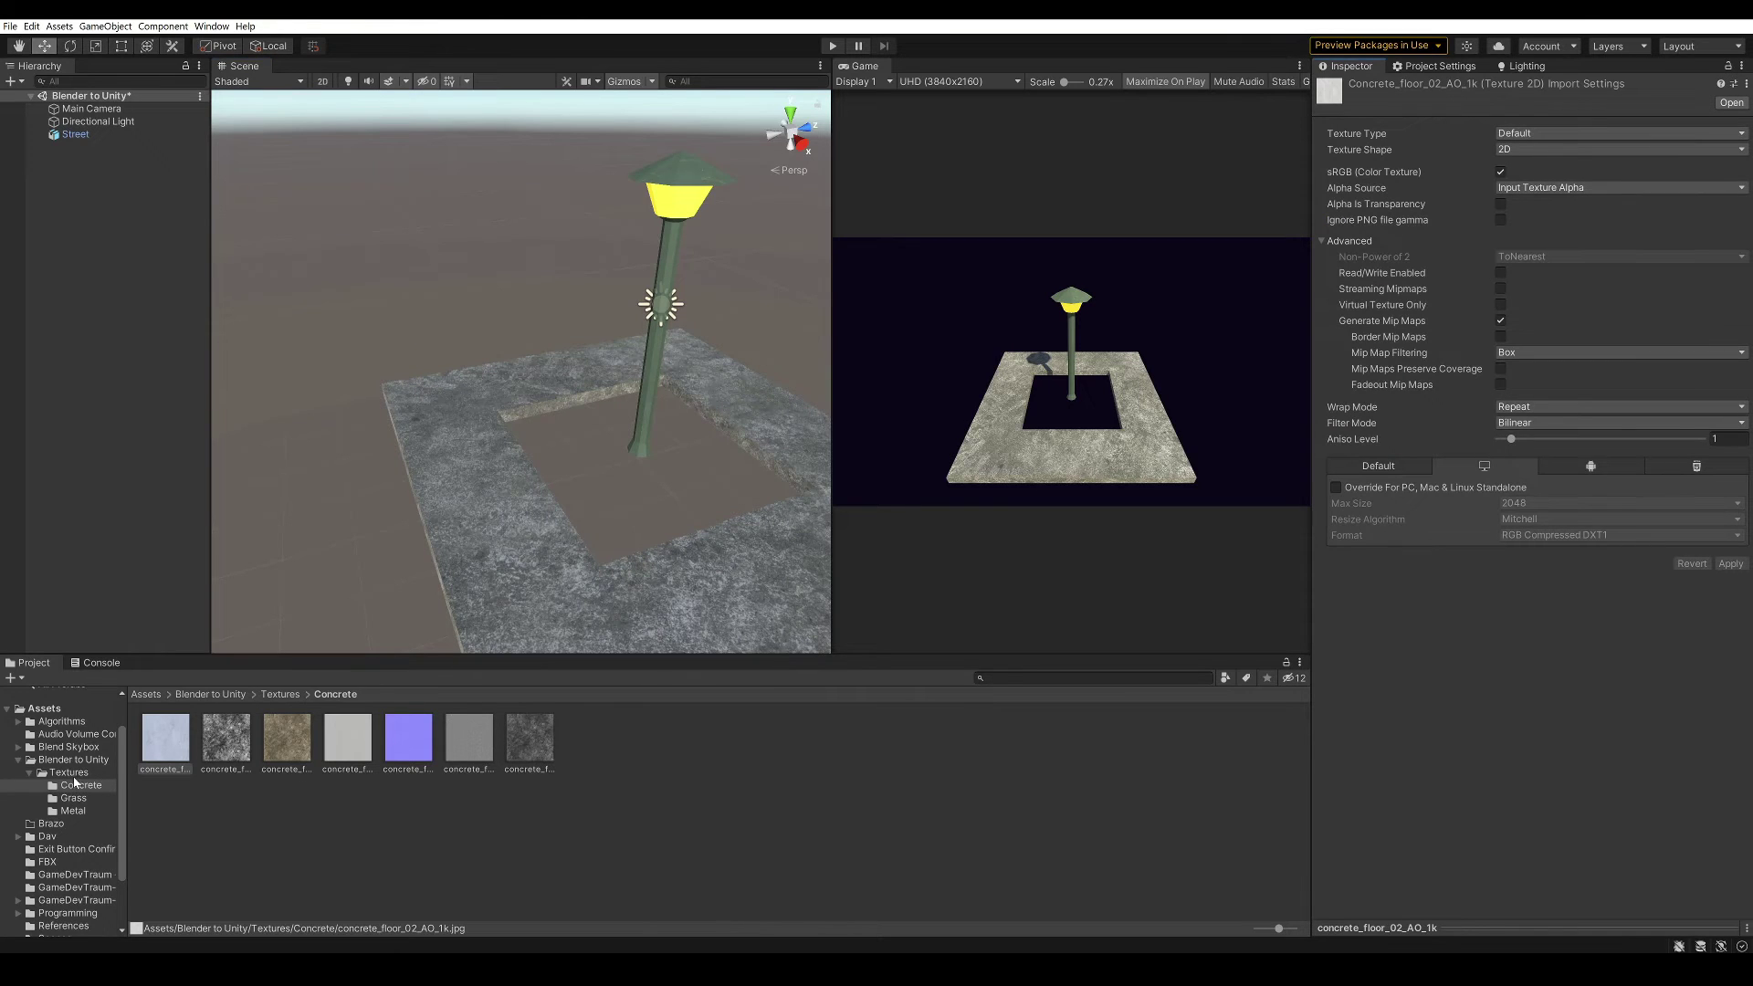
click(102, 761)
drag(286, 738, 487, 532)
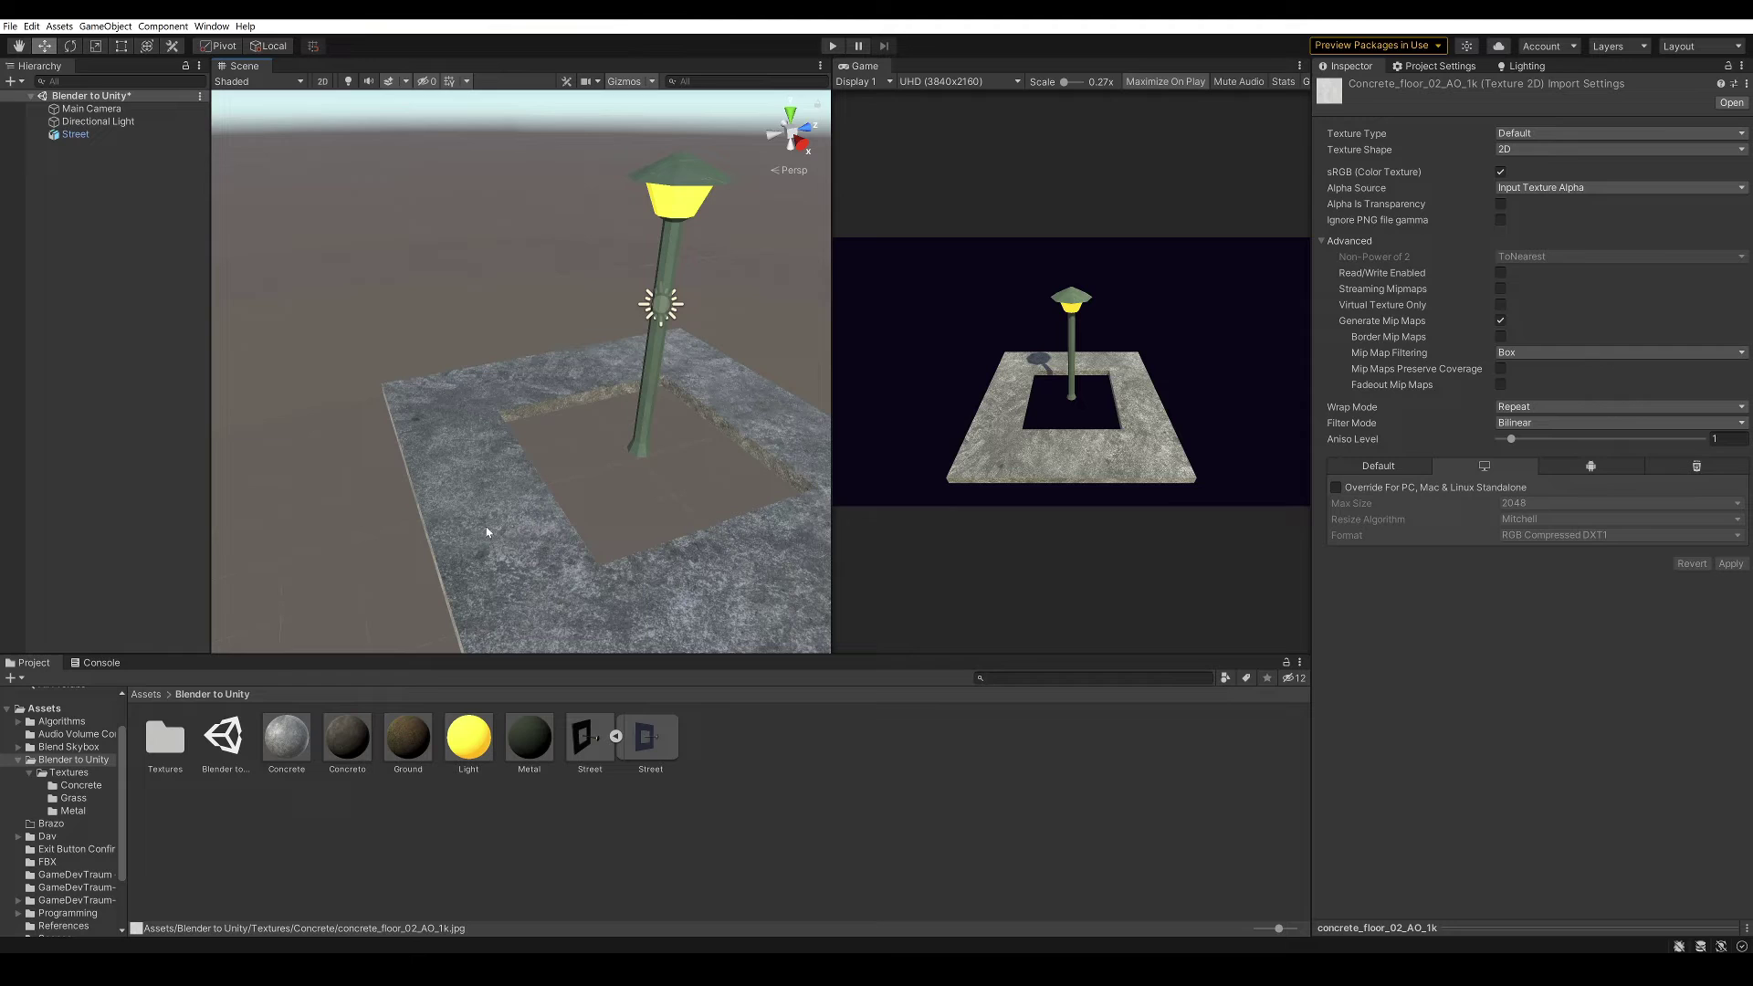
Step: Apply the Concrete material to the lamp post, the lamp glass and the ground patch as seen from below
drag(287, 736, 654, 387)
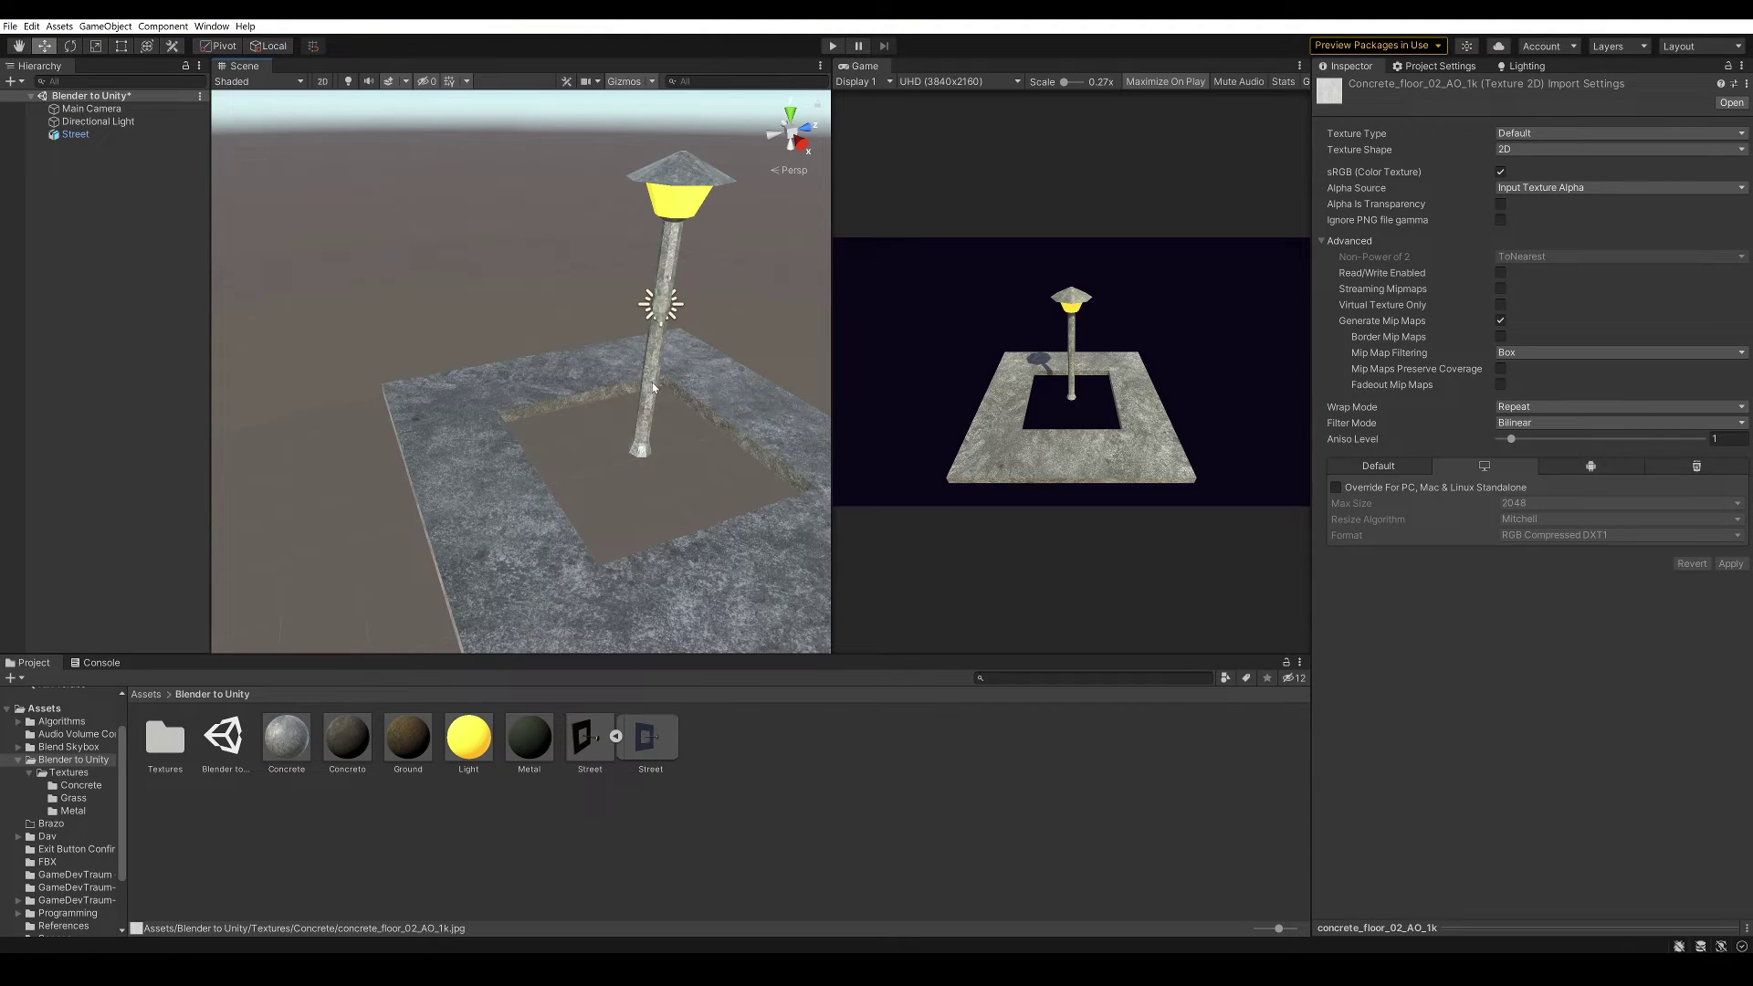
drag(274, 742, 701, 208)
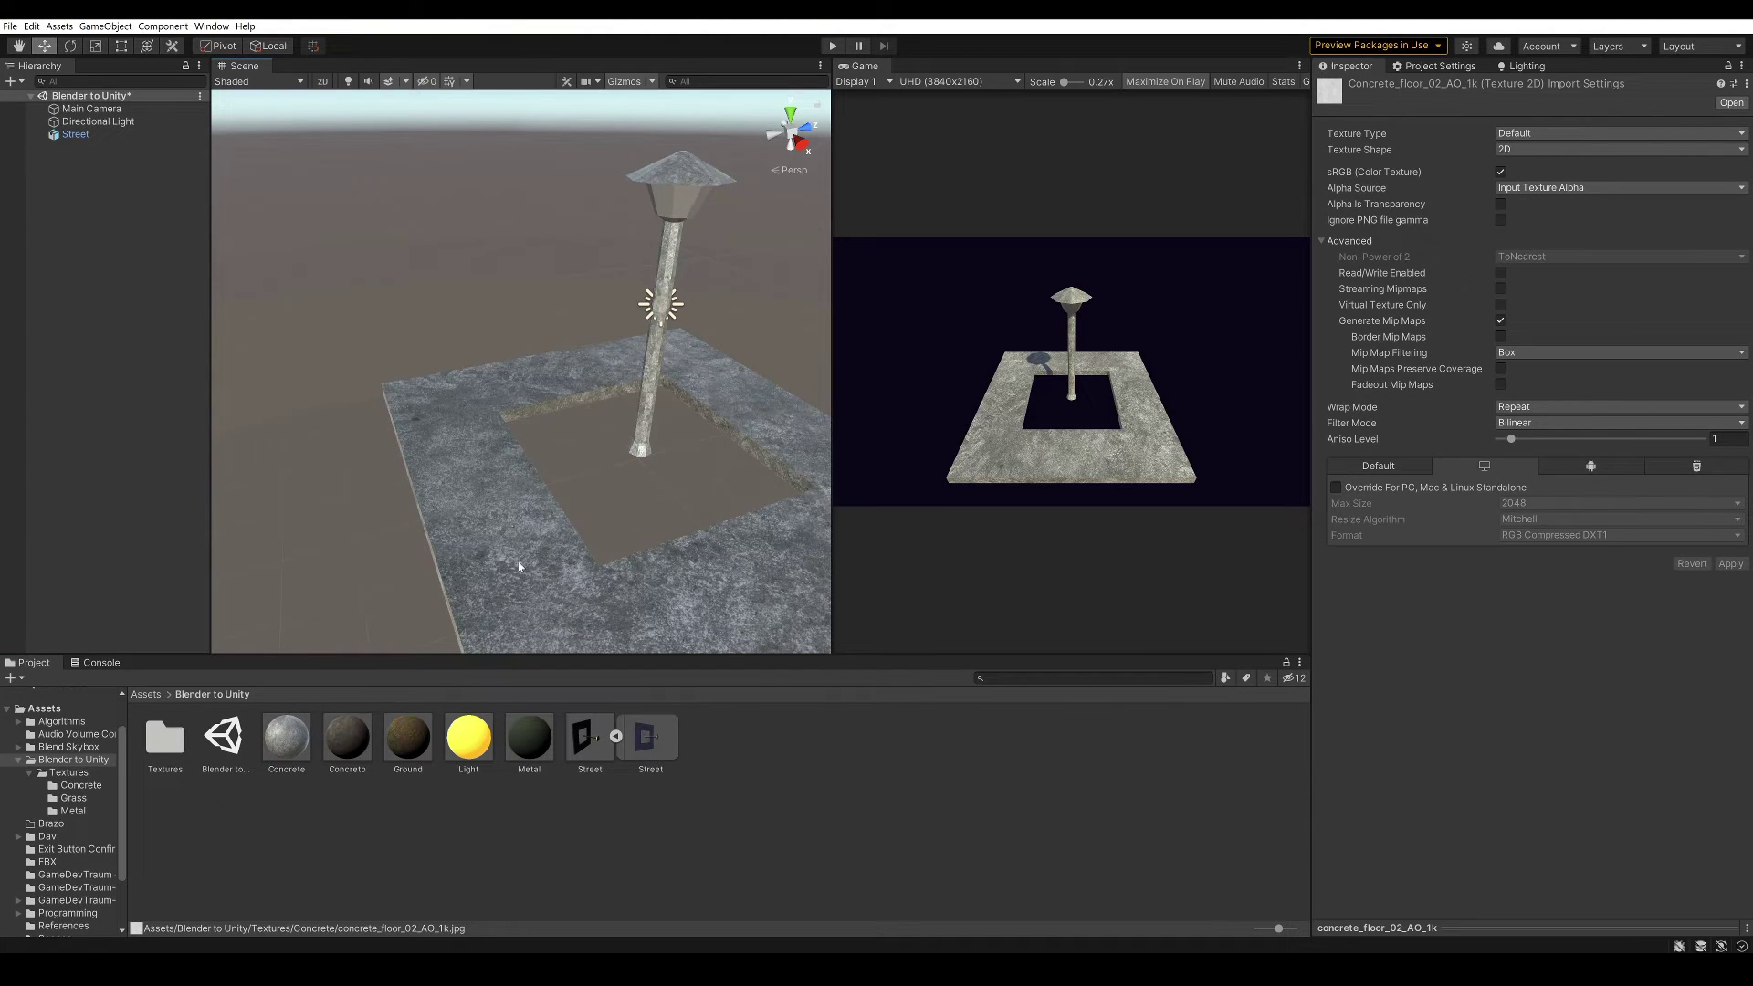
middle_drag(576, 464, 594, 344)
right_drag(594, 344, 626, 161)
middle_drag(584, 228, 564, 577)
scroll(564, 577, down, 4)
drag(287, 741, 523, 400)
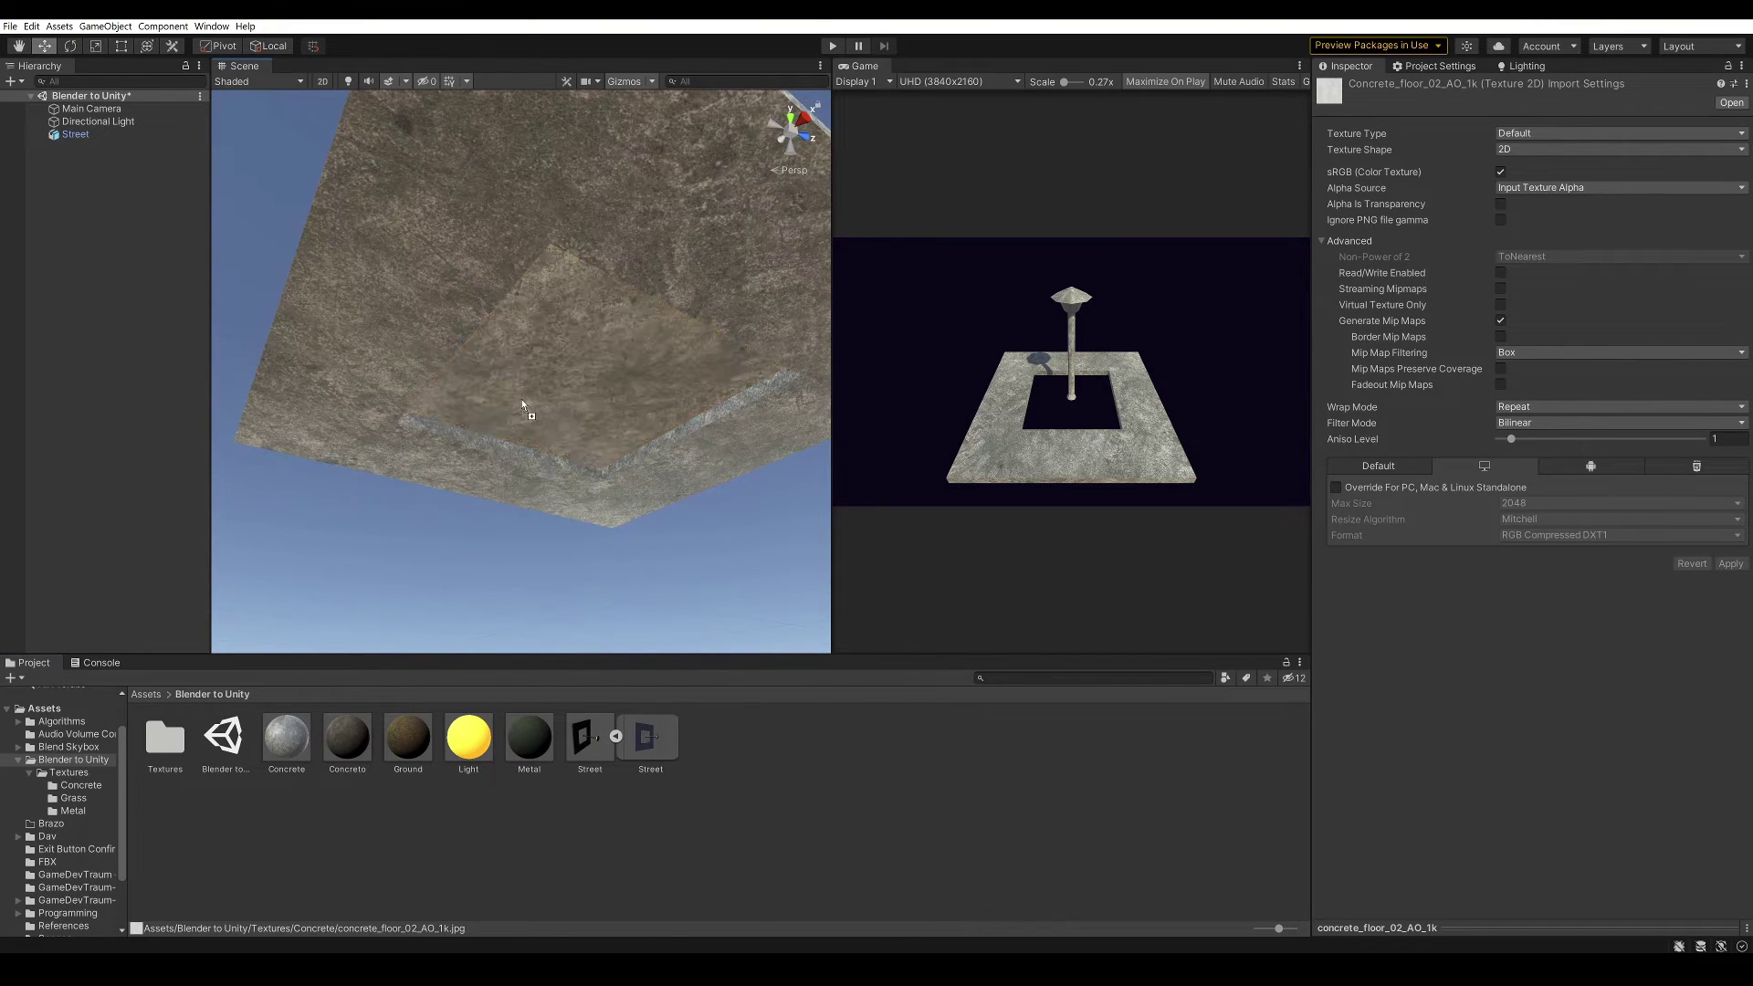
middle_drag(579, 329, 556, 334)
alt+drag(556, 333, 540, 585)
middle_drag(539, 585, 546, 568)
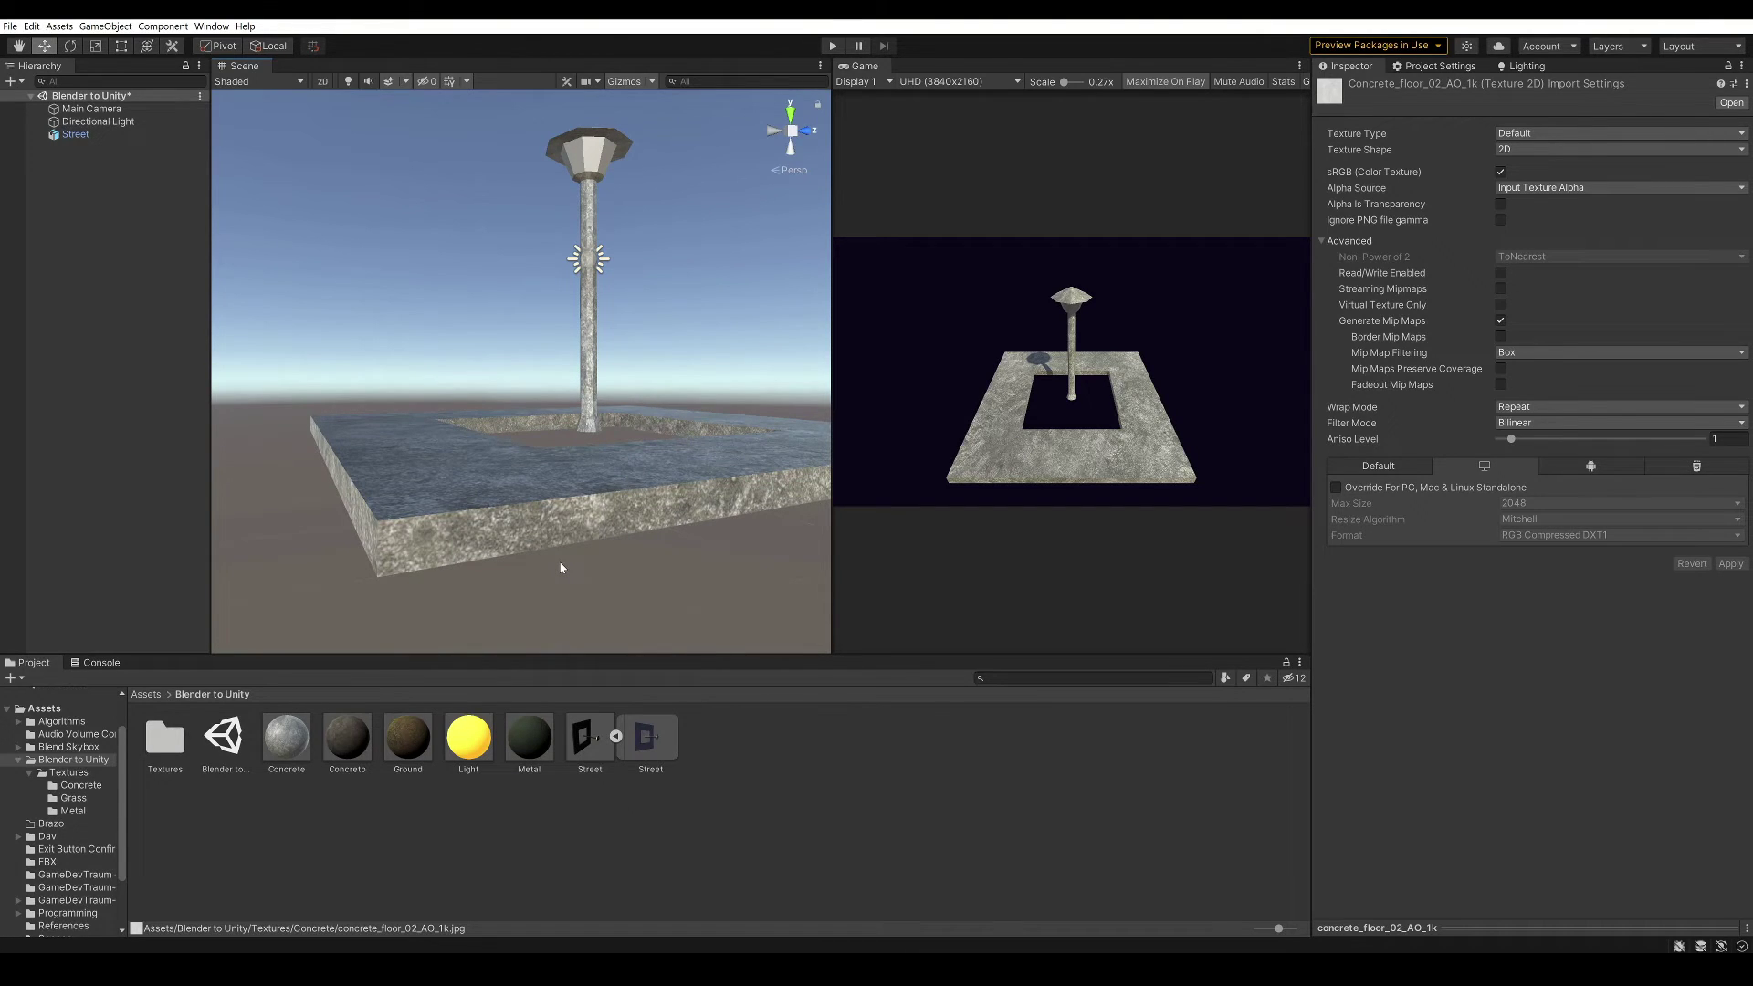
drag(276, 758, 511, 510)
middle_drag(512, 510, 489, 612)
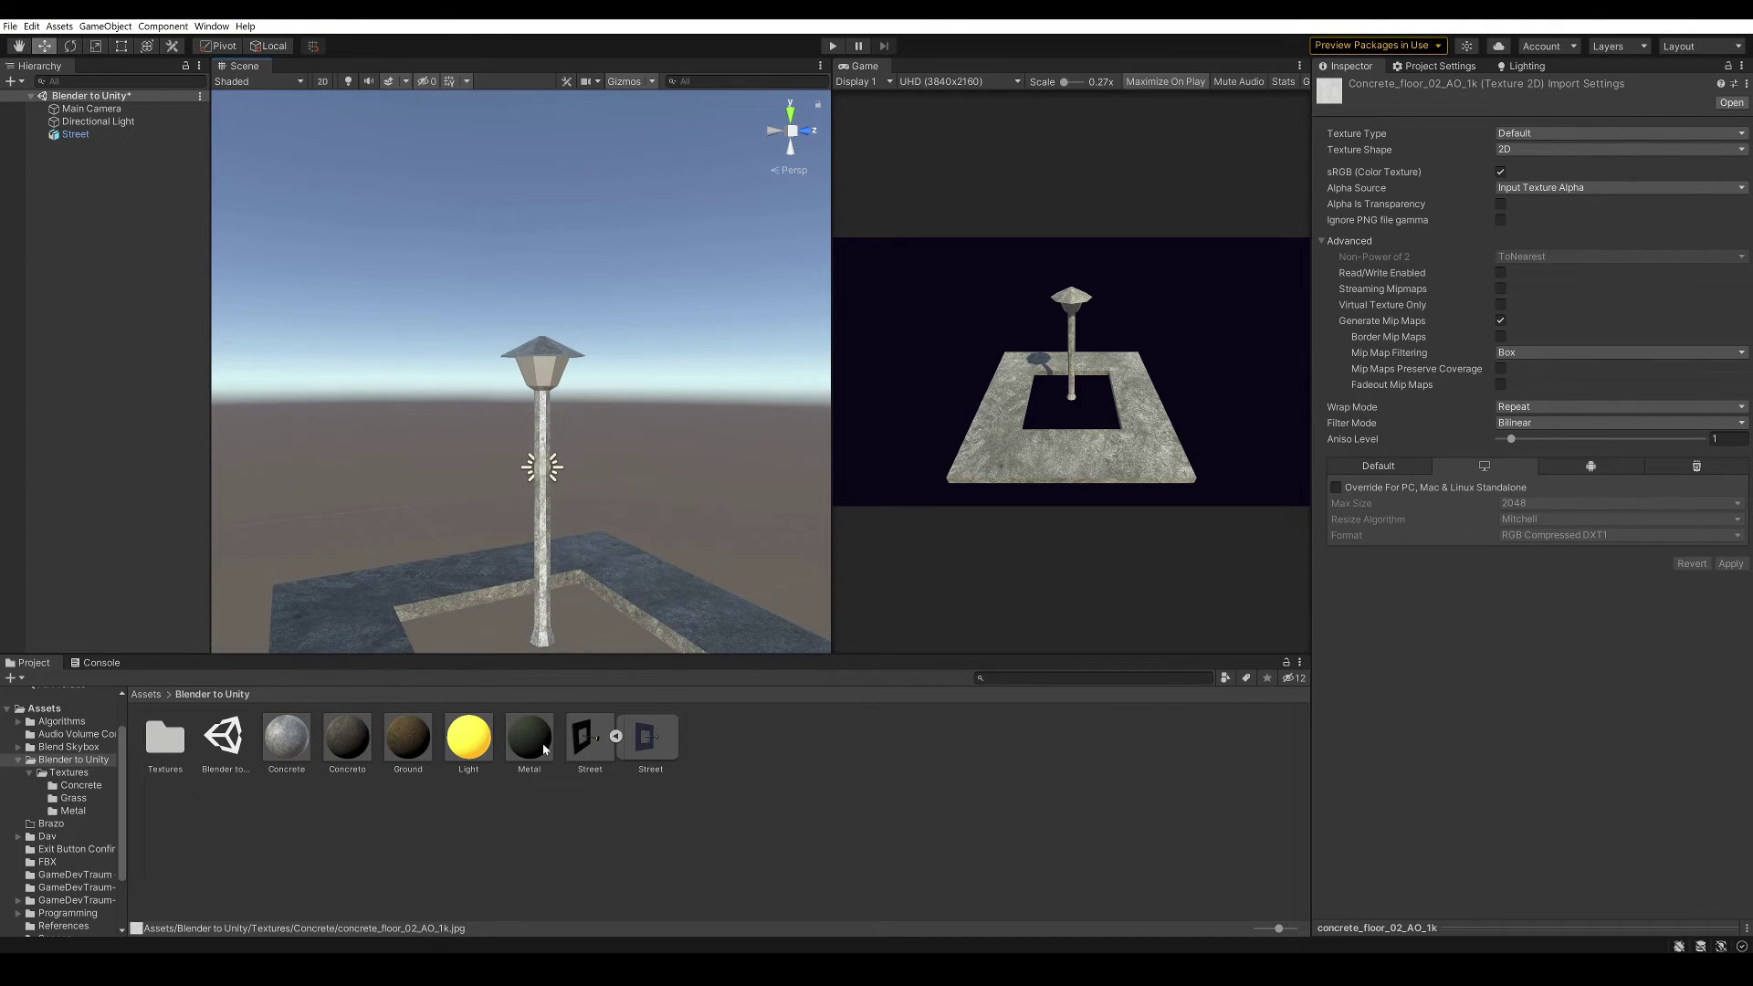
Step: Apply the Metal material to the lamp post and roof, and the Light material to the lamp glass
alt+drag(539, 710, 568, 430)
middle_drag(554, 509, 527, 596)
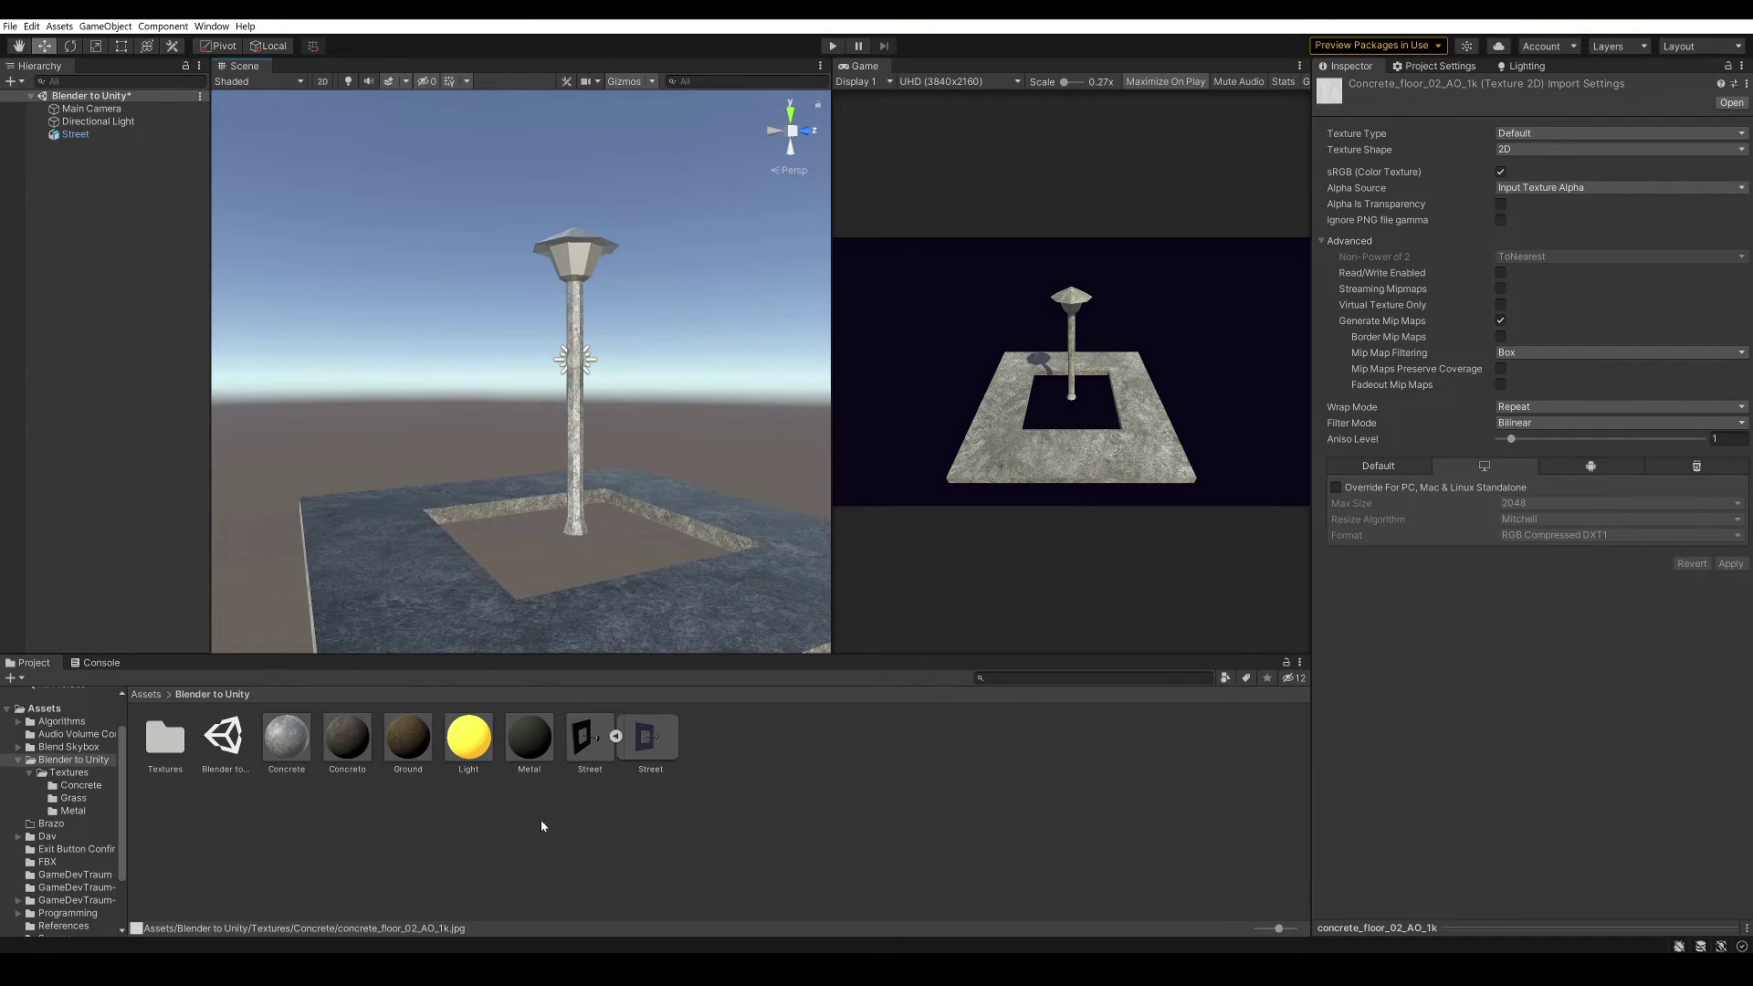
drag(531, 741, 589, 319)
scroll(611, 260, up, 3)
middle_drag(584, 388, 582, 466)
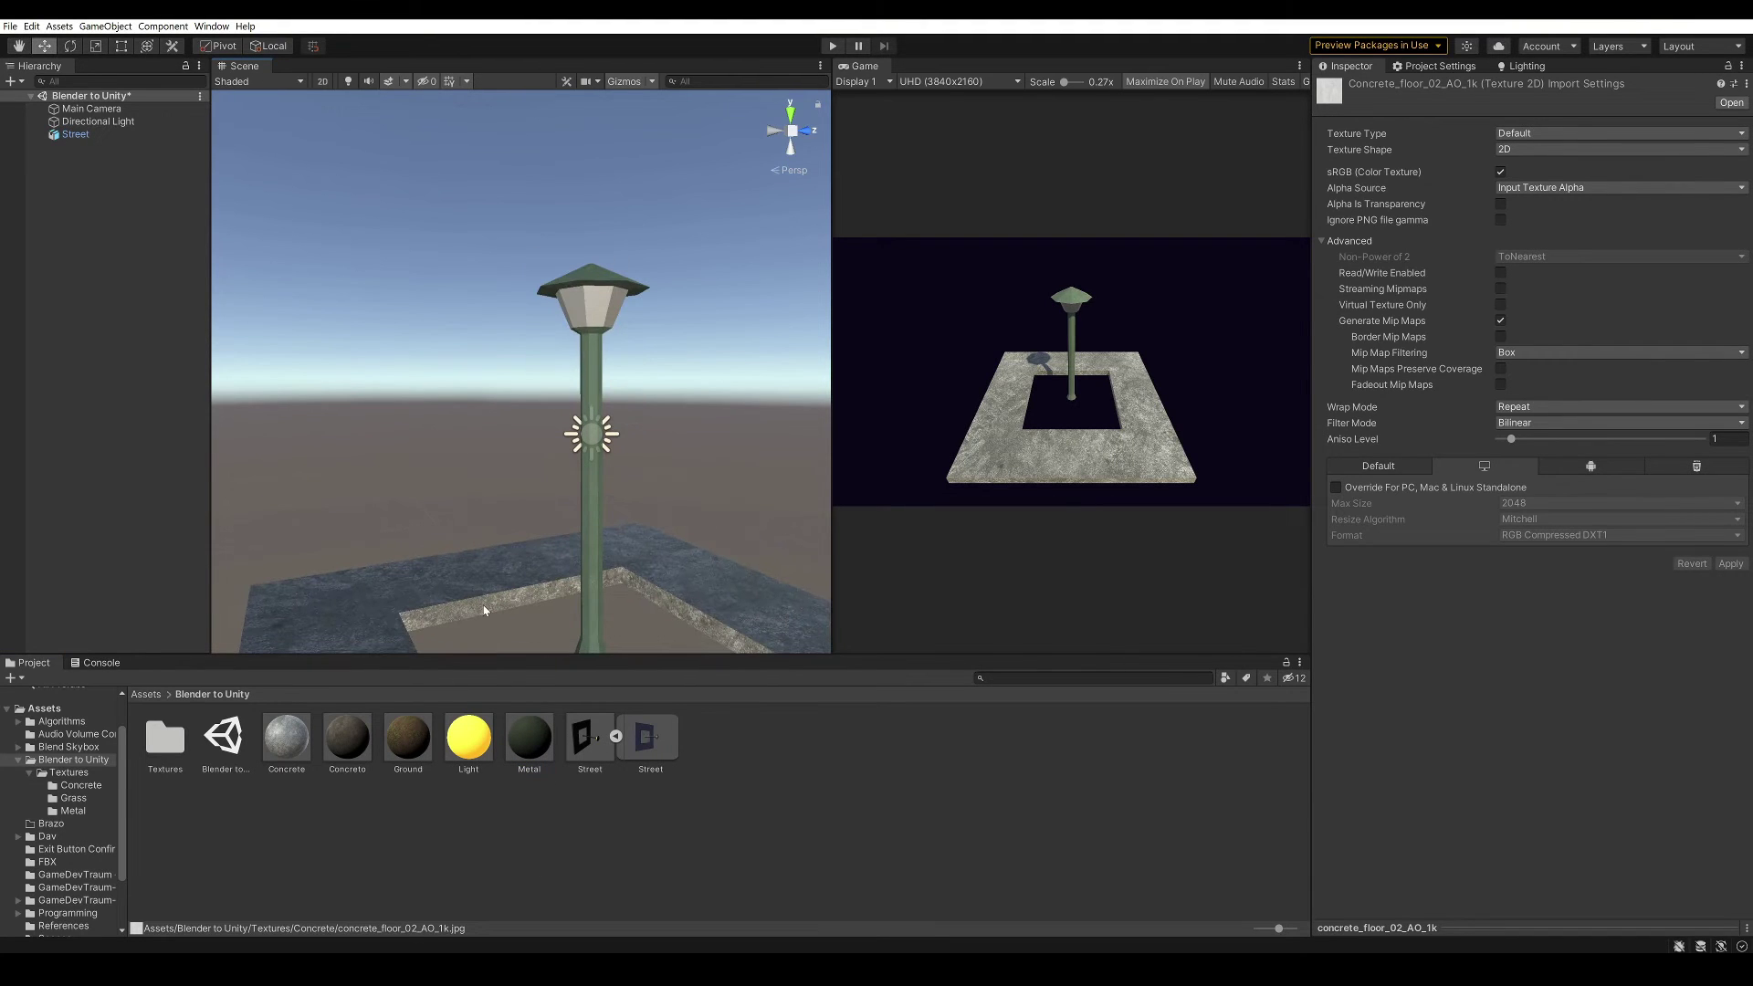
middle_drag(445, 503, 457, 437)
drag(468, 737, 606, 237)
Step: Apply the Ground material to the ground patch from the underside and save the scene
middle_drag(608, 538, 622, 196)
drag(408, 737, 603, 201)
alt+drag(548, 219, 624, 446)
scroll(624, 445, down, 3)
key(ctrl+s)
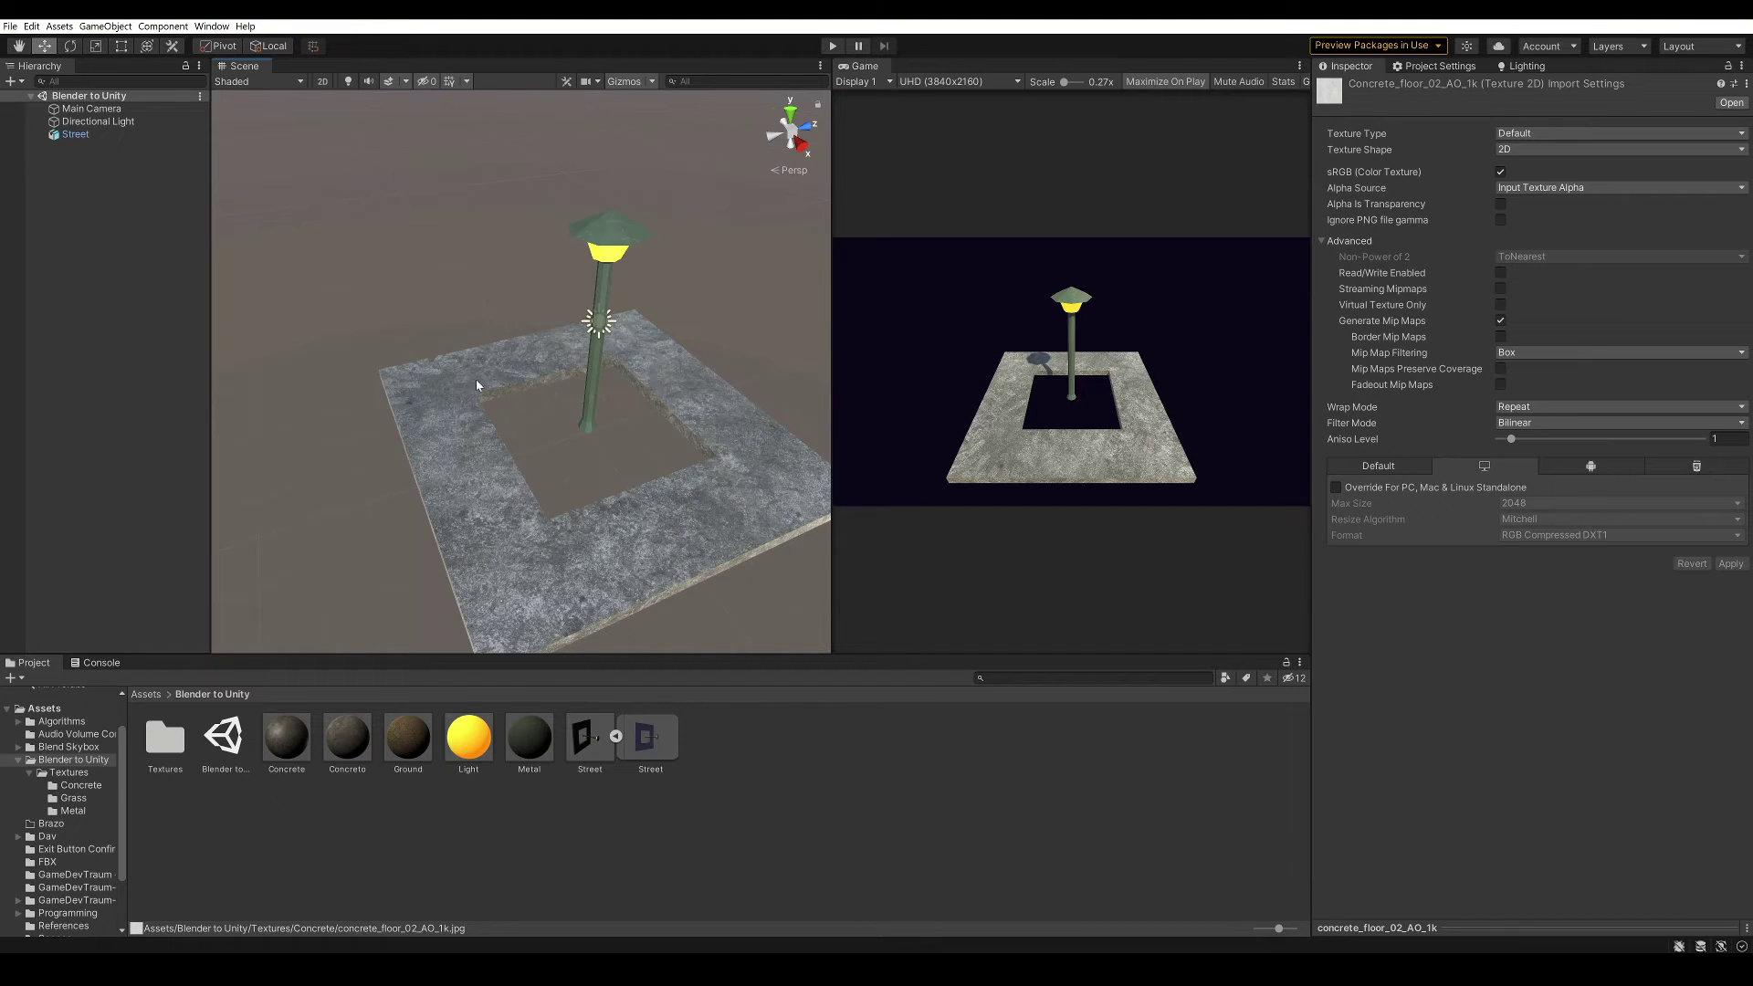
Step: Switch to Blender and select the ground face inside the Street object's base in Edit Mode, from below
click(591, 811)
click(589, 741)
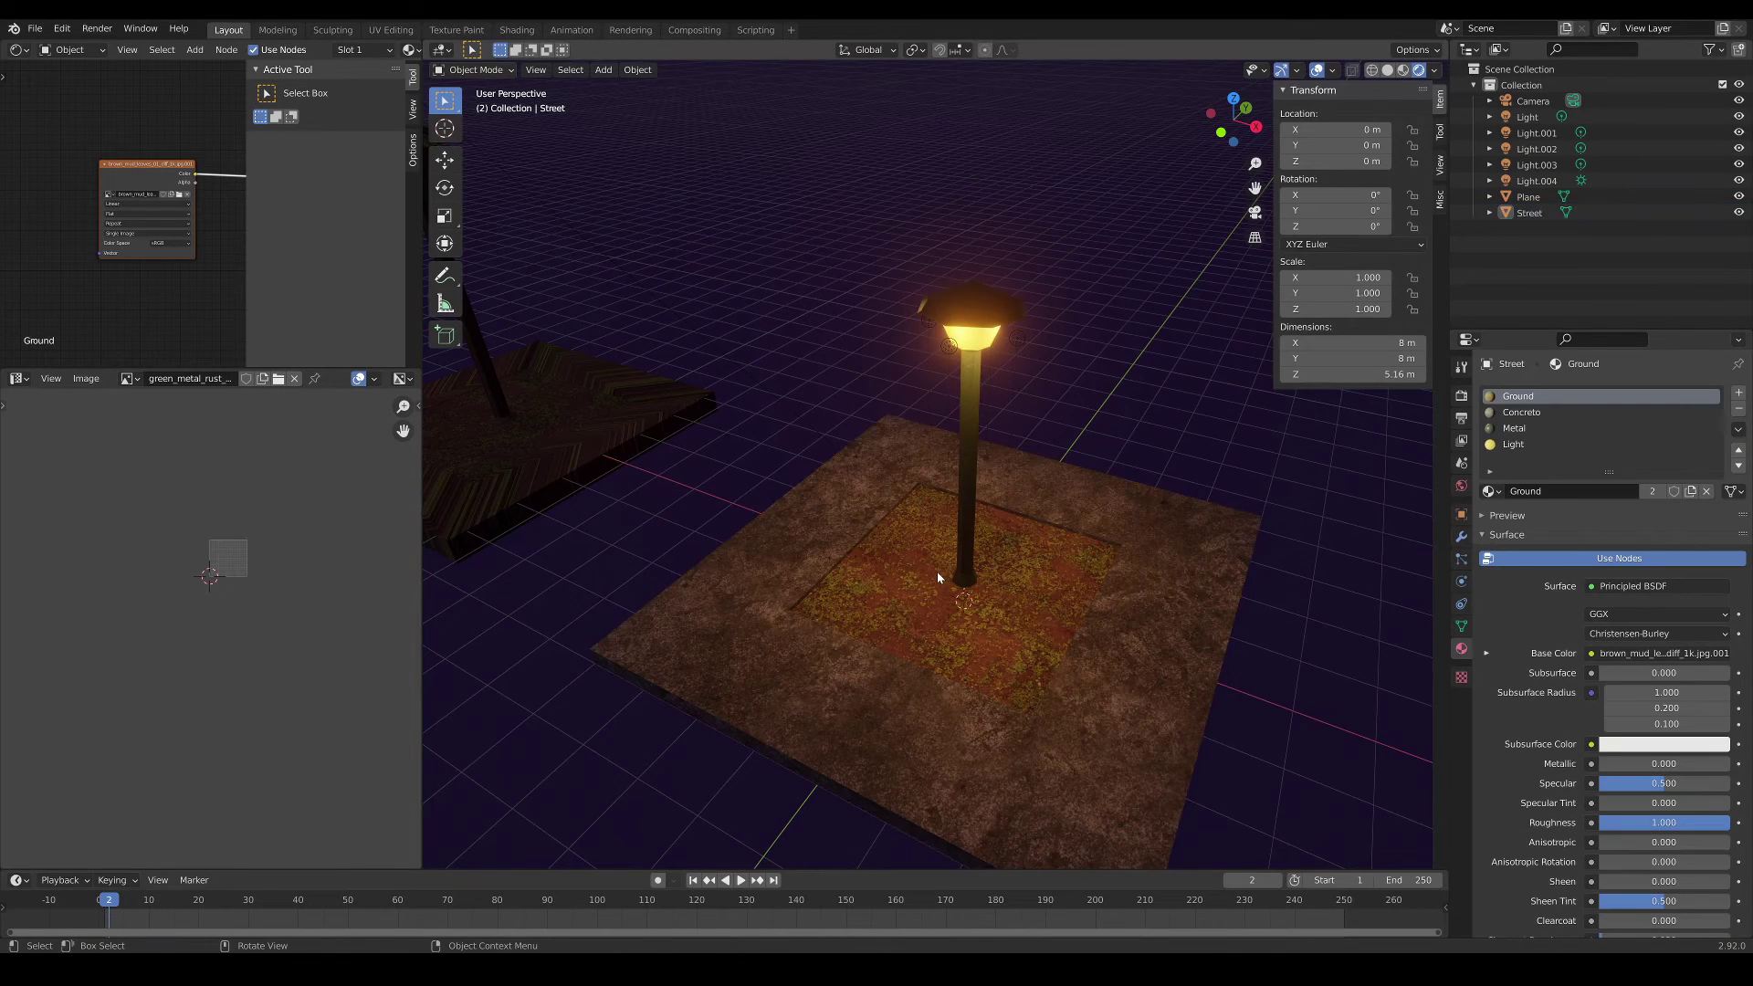
click(1080, 555)
mouse_move(1086, 554)
middle_down()
mouse_move(1097, 542)
mouse_move(983, 654)
mouse_move(913, 511)
mouse_move(833, 505)
middle_up()
click(833, 506)
key(Tab)
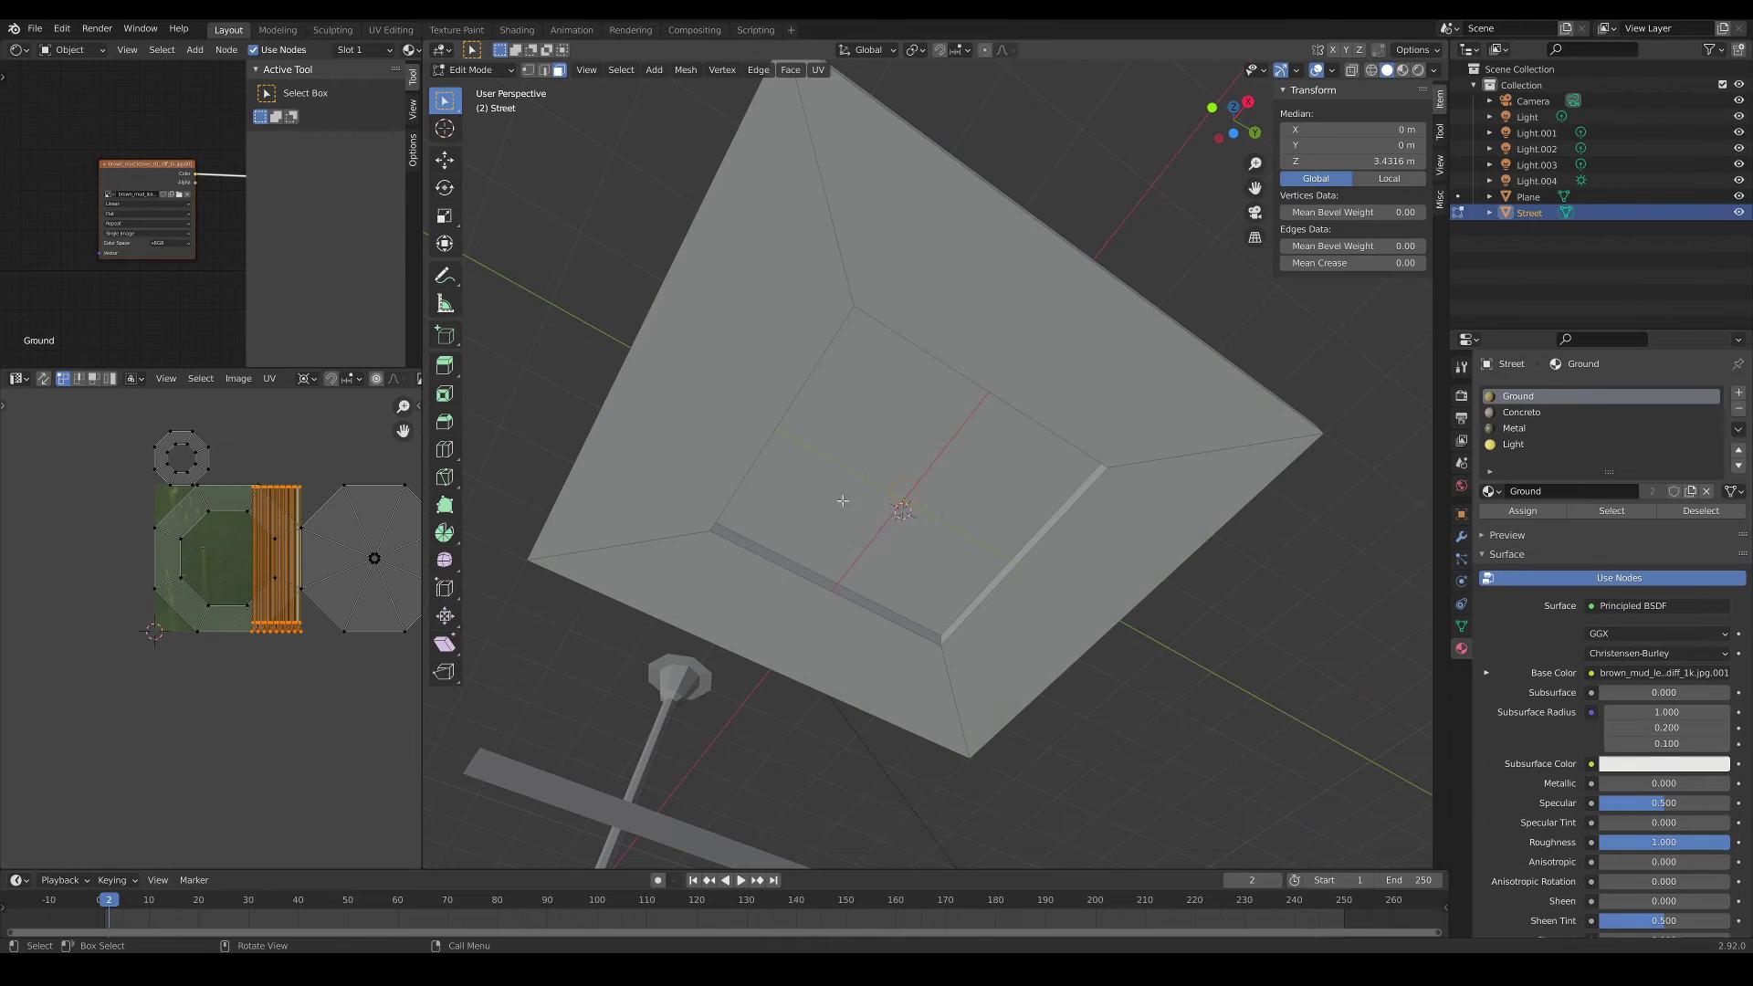
click(842, 428)
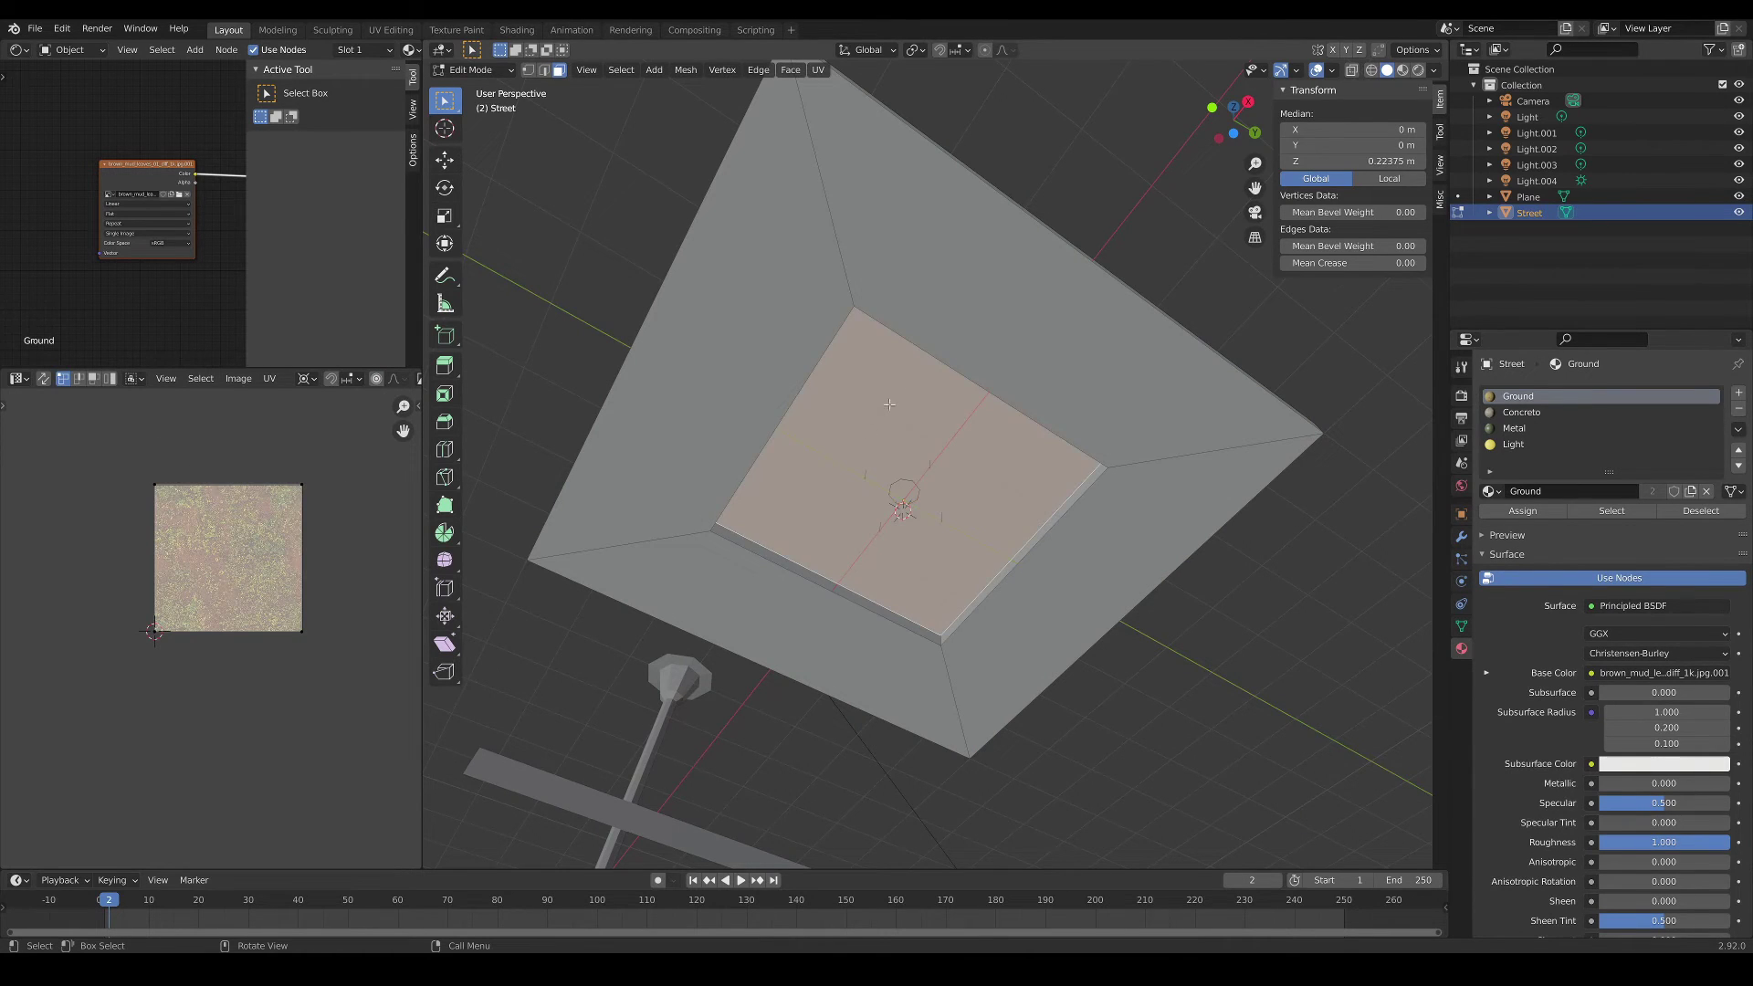
Step: Recalculate the normals of the selected ground face to the outside
middle_drag(843, 428, 912, 418)
key(F3)
text(recaul)
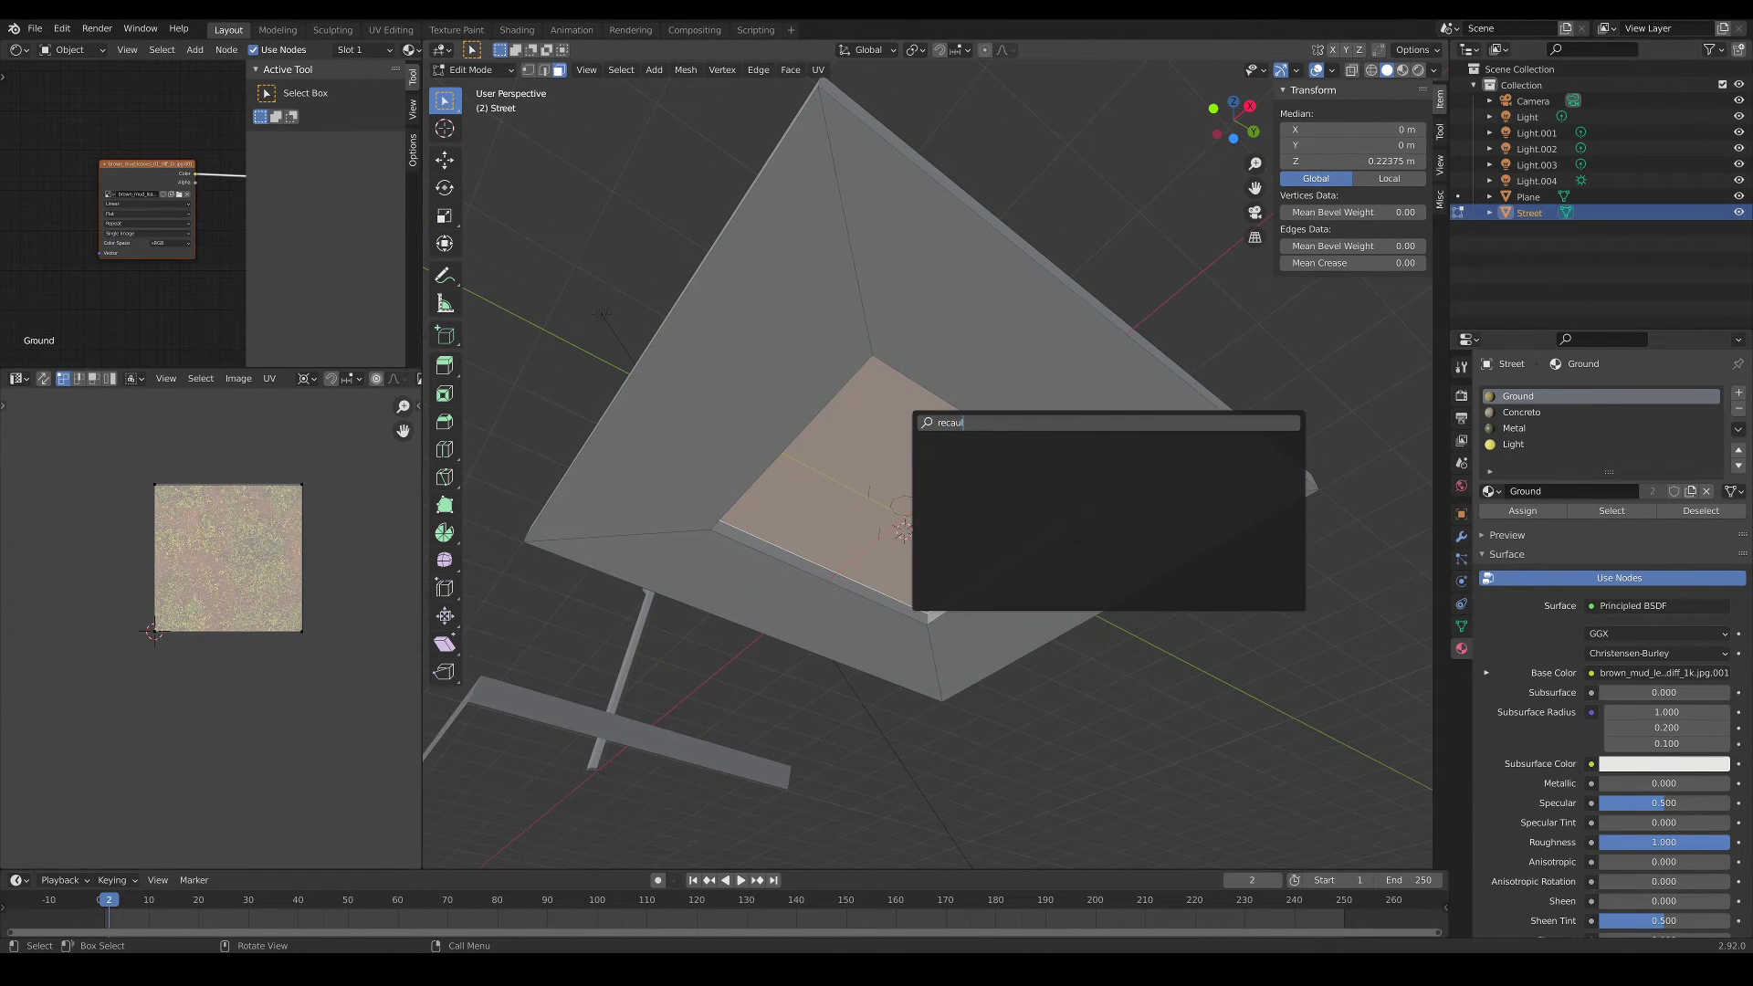
key(BackSpace)
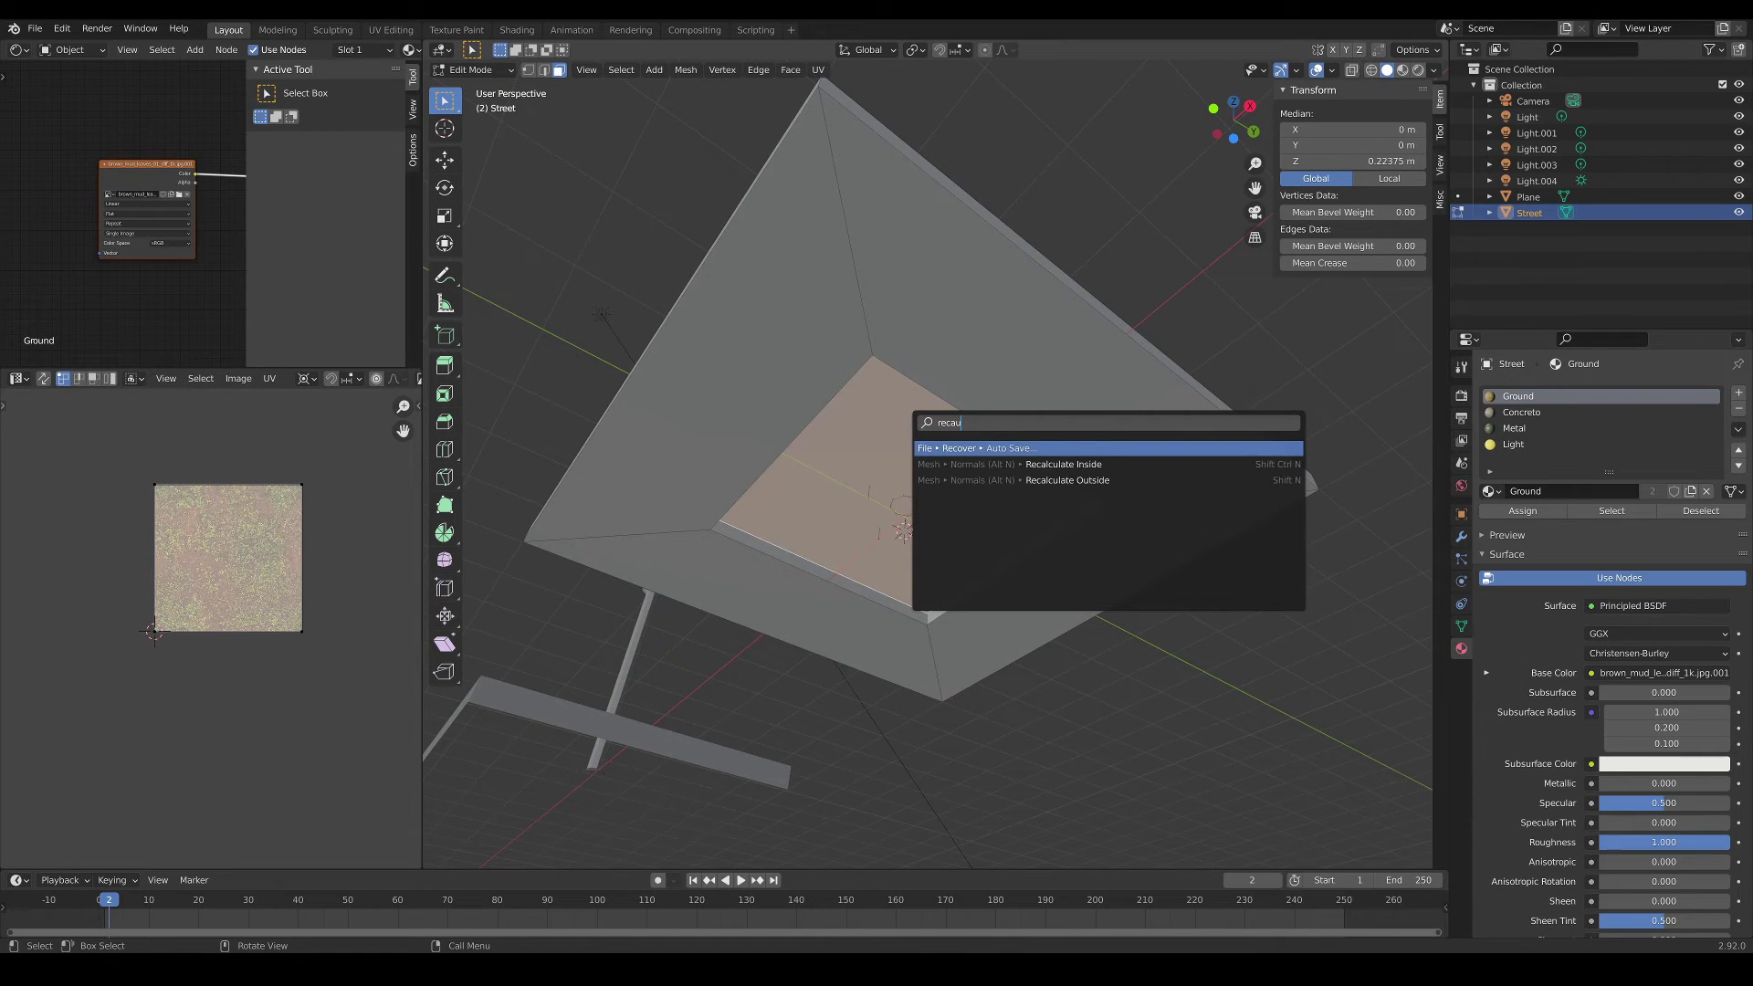
key(BackSpace)
click(1021, 464)
middle_drag(987, 422, 977, 494)
key(F3)
key(Right)
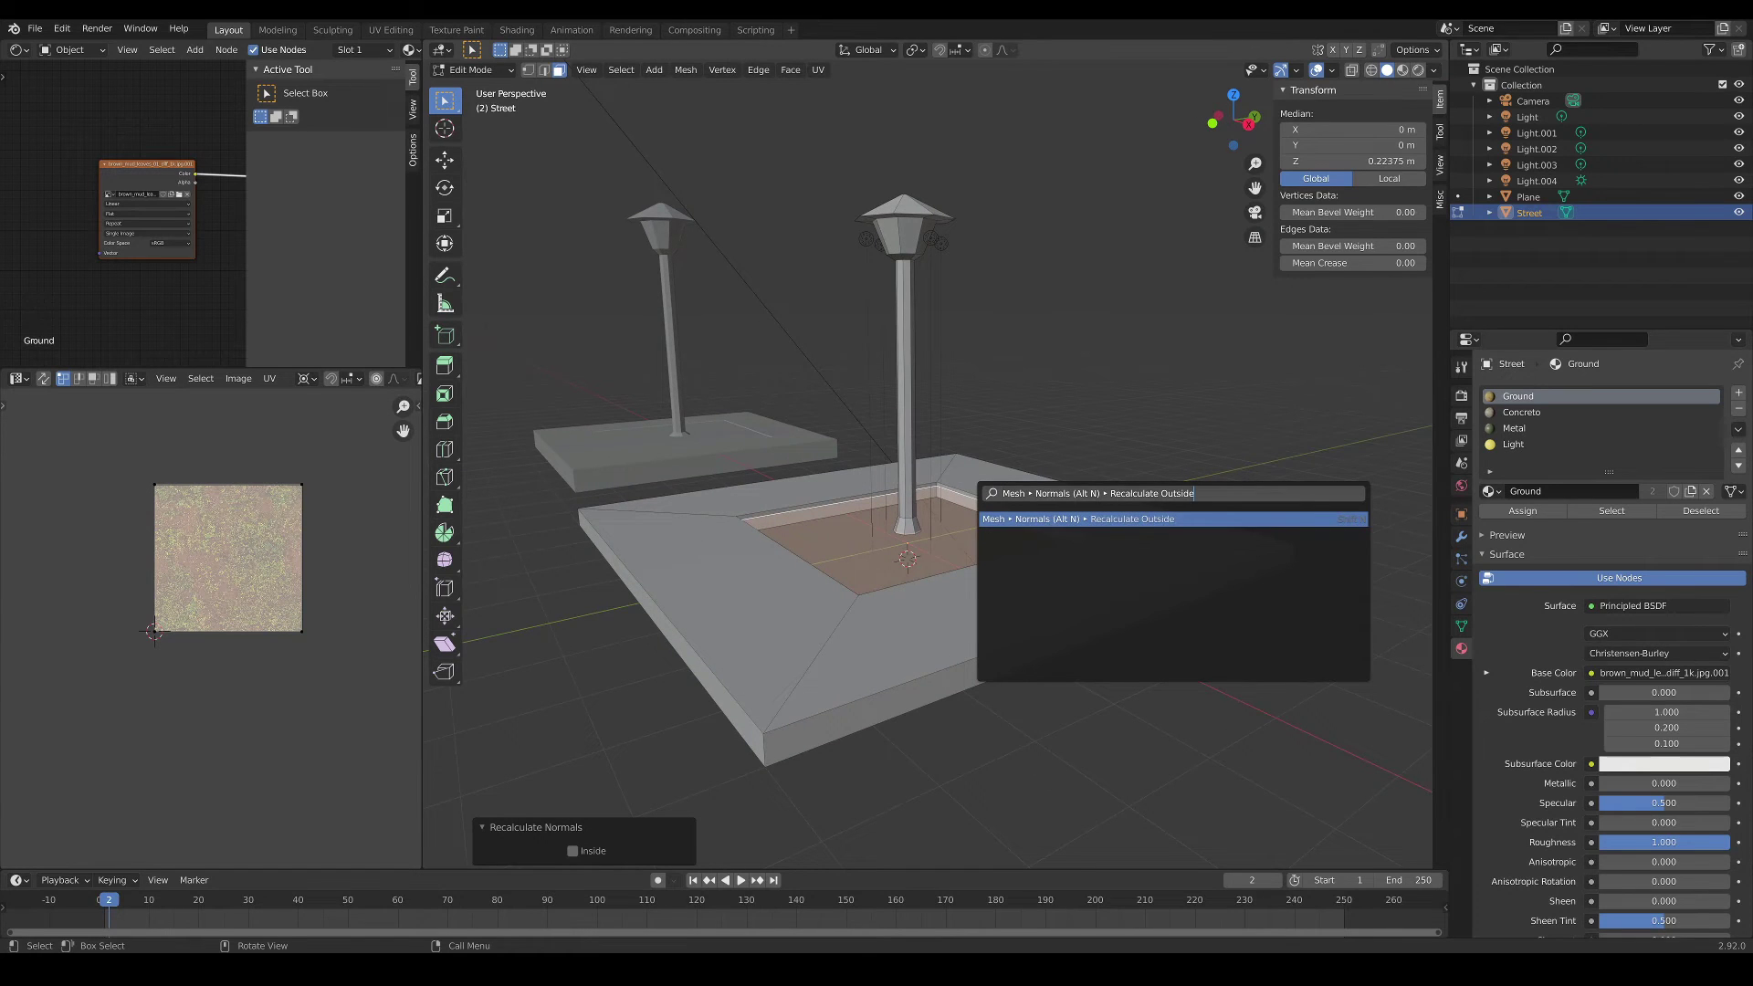
key(Return)
middle_drag(1174, 498, 1164, 594)
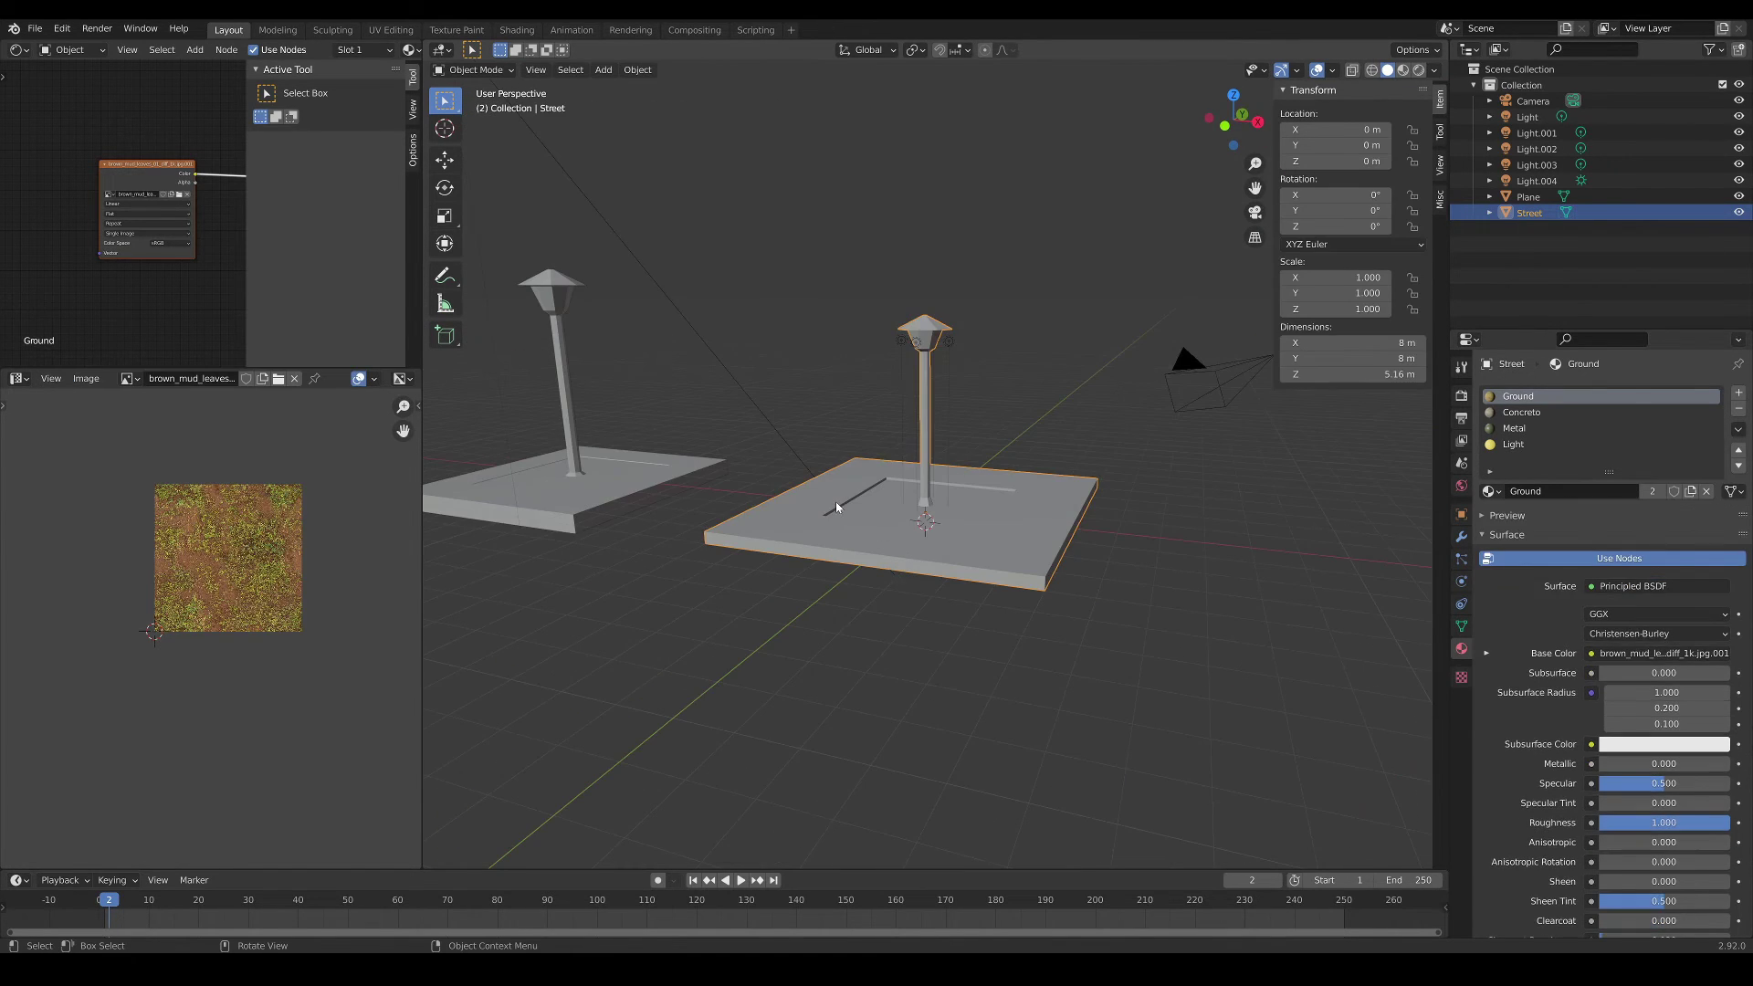
Step: Save the Blender file and export the selected Street object as FBX, overwriting Street.fbx in the Light Scene folder
click(835, 501)
click(863, 497)
key(ctrl+s)
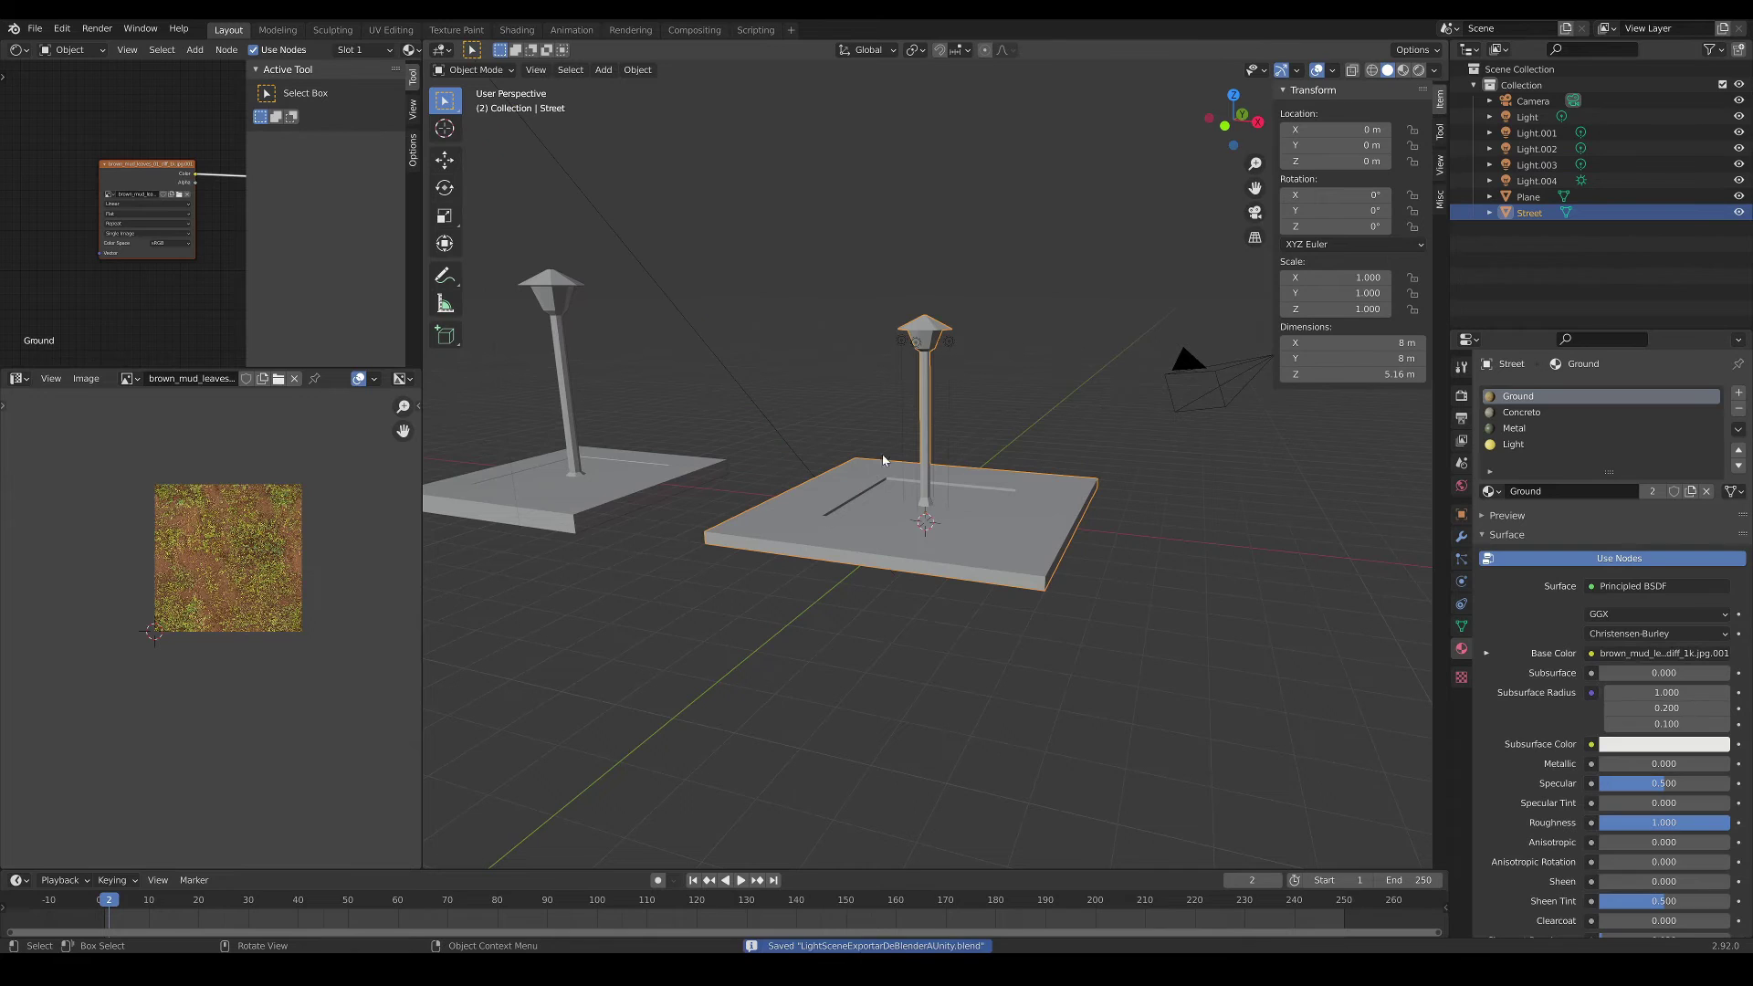
click(35, 28)
mouse_move(73, 260)
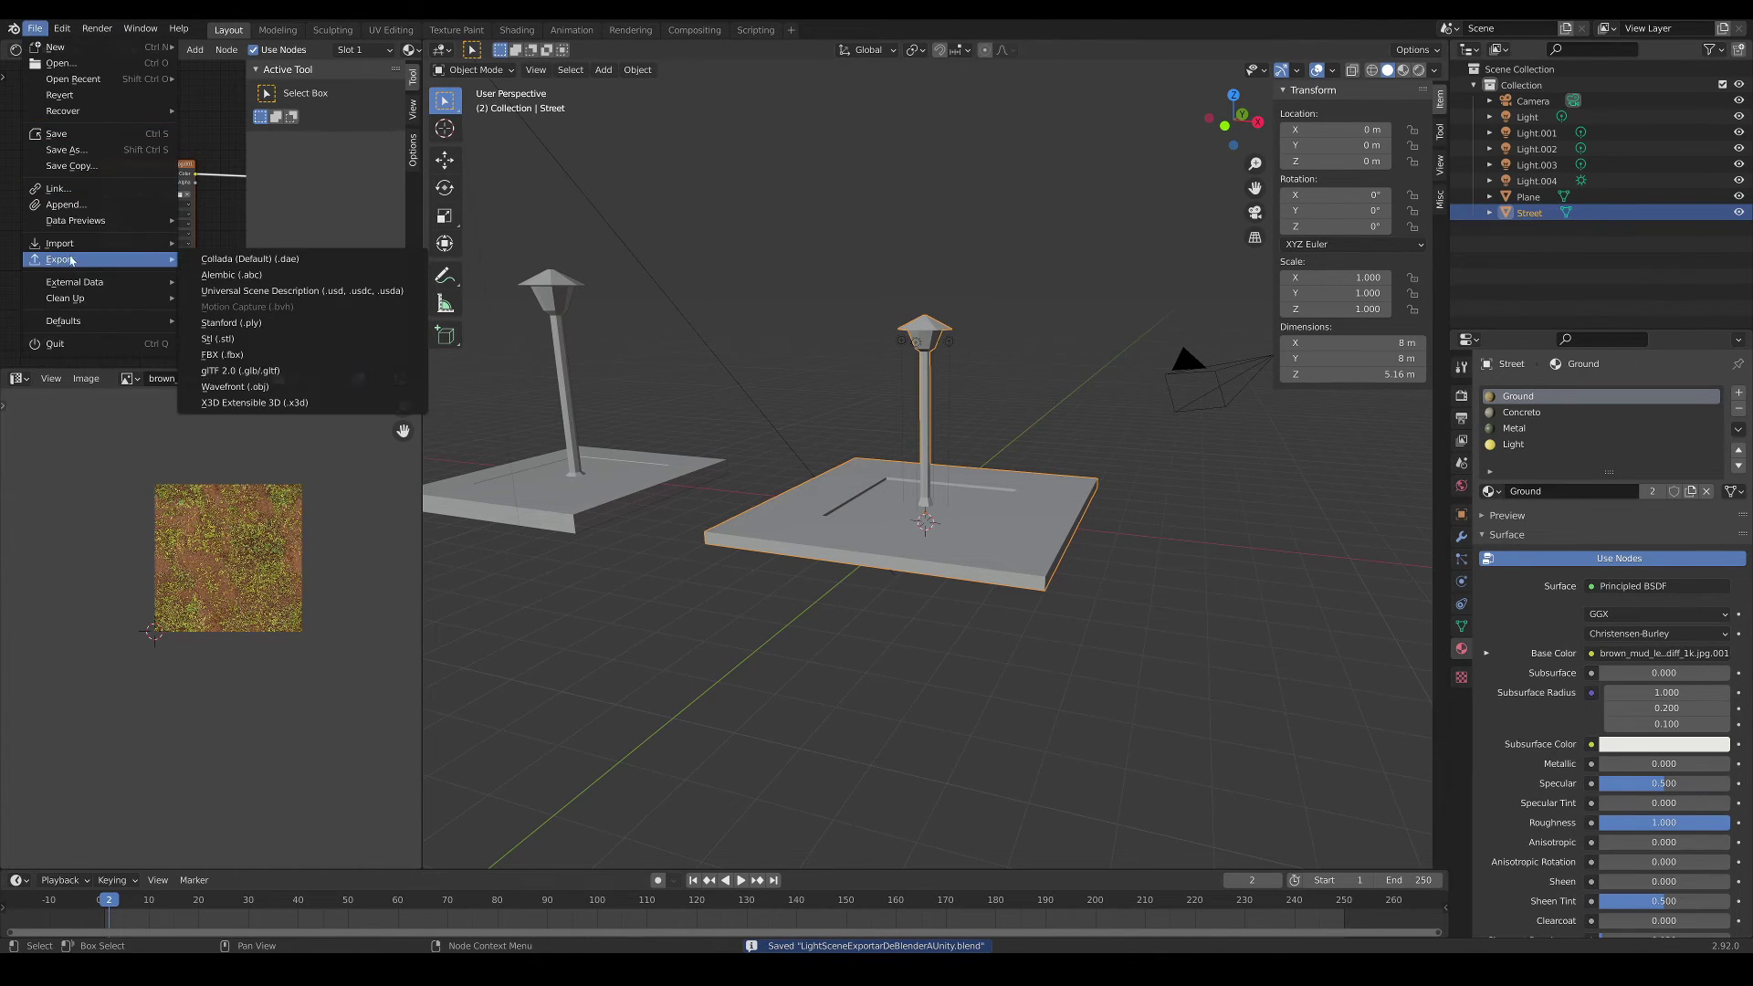
click(222, 354)
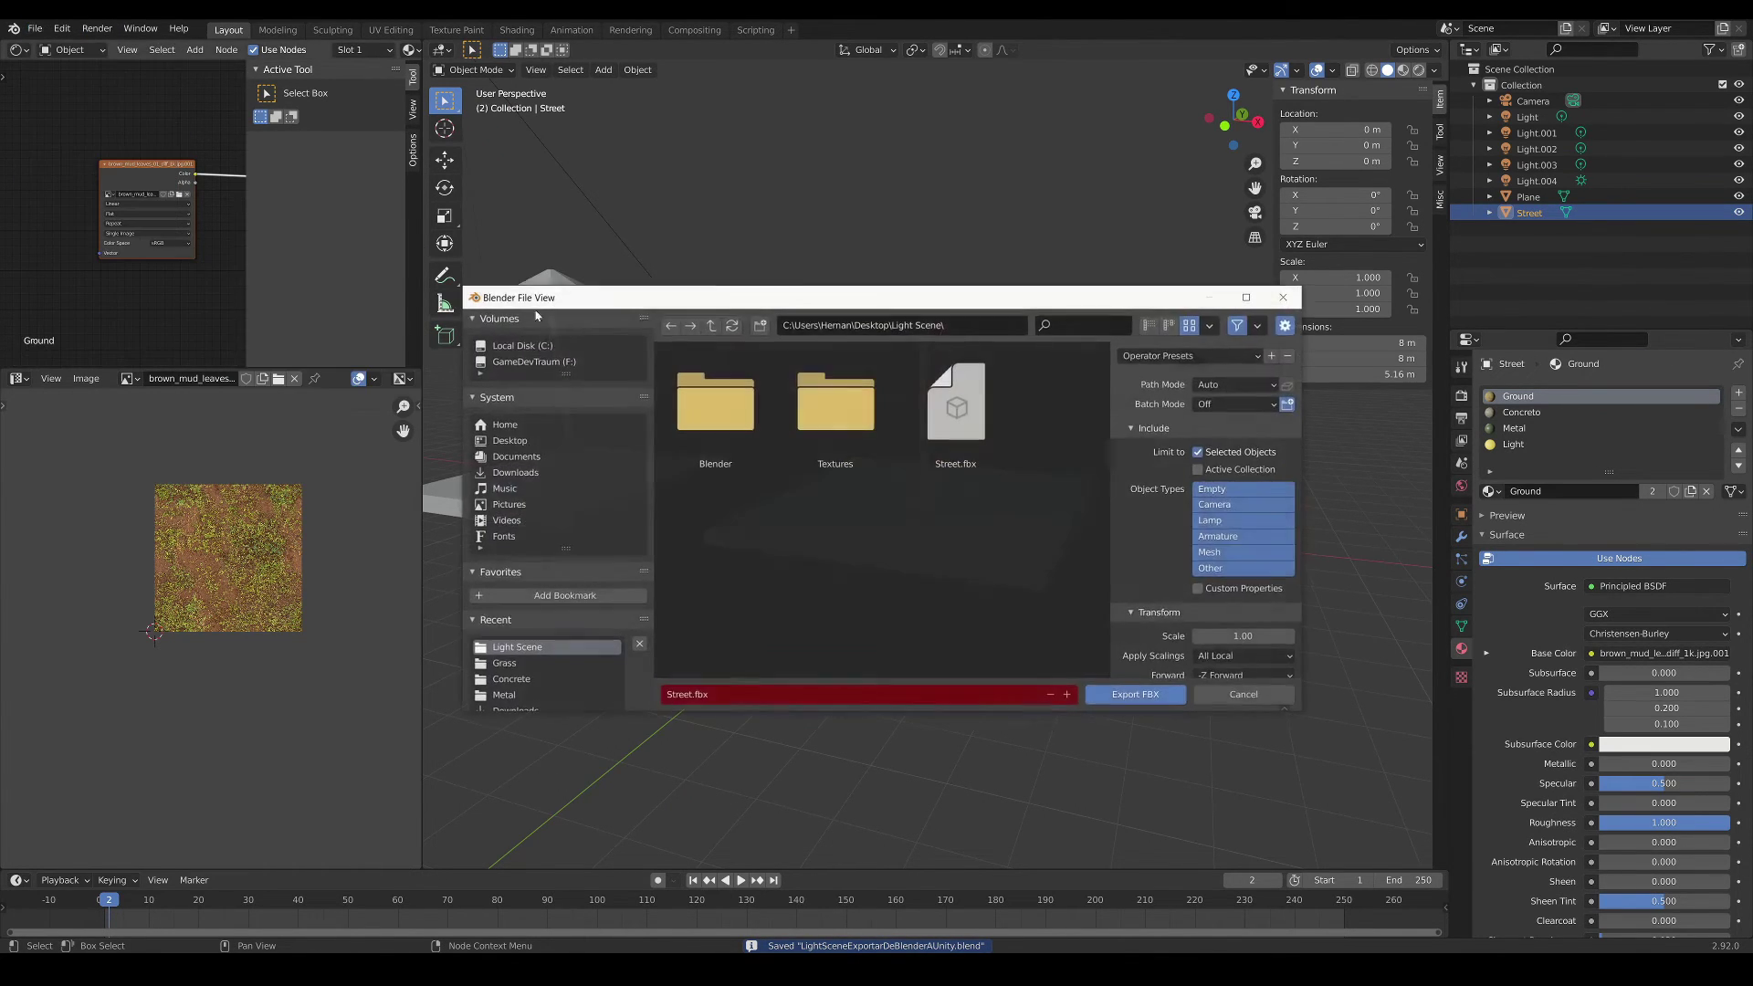
double_click(950, 434)
Step: Select the exported files in the Light Scene folder and show Unity's Blender to Unity folder in File Explorer
click(900, 967)
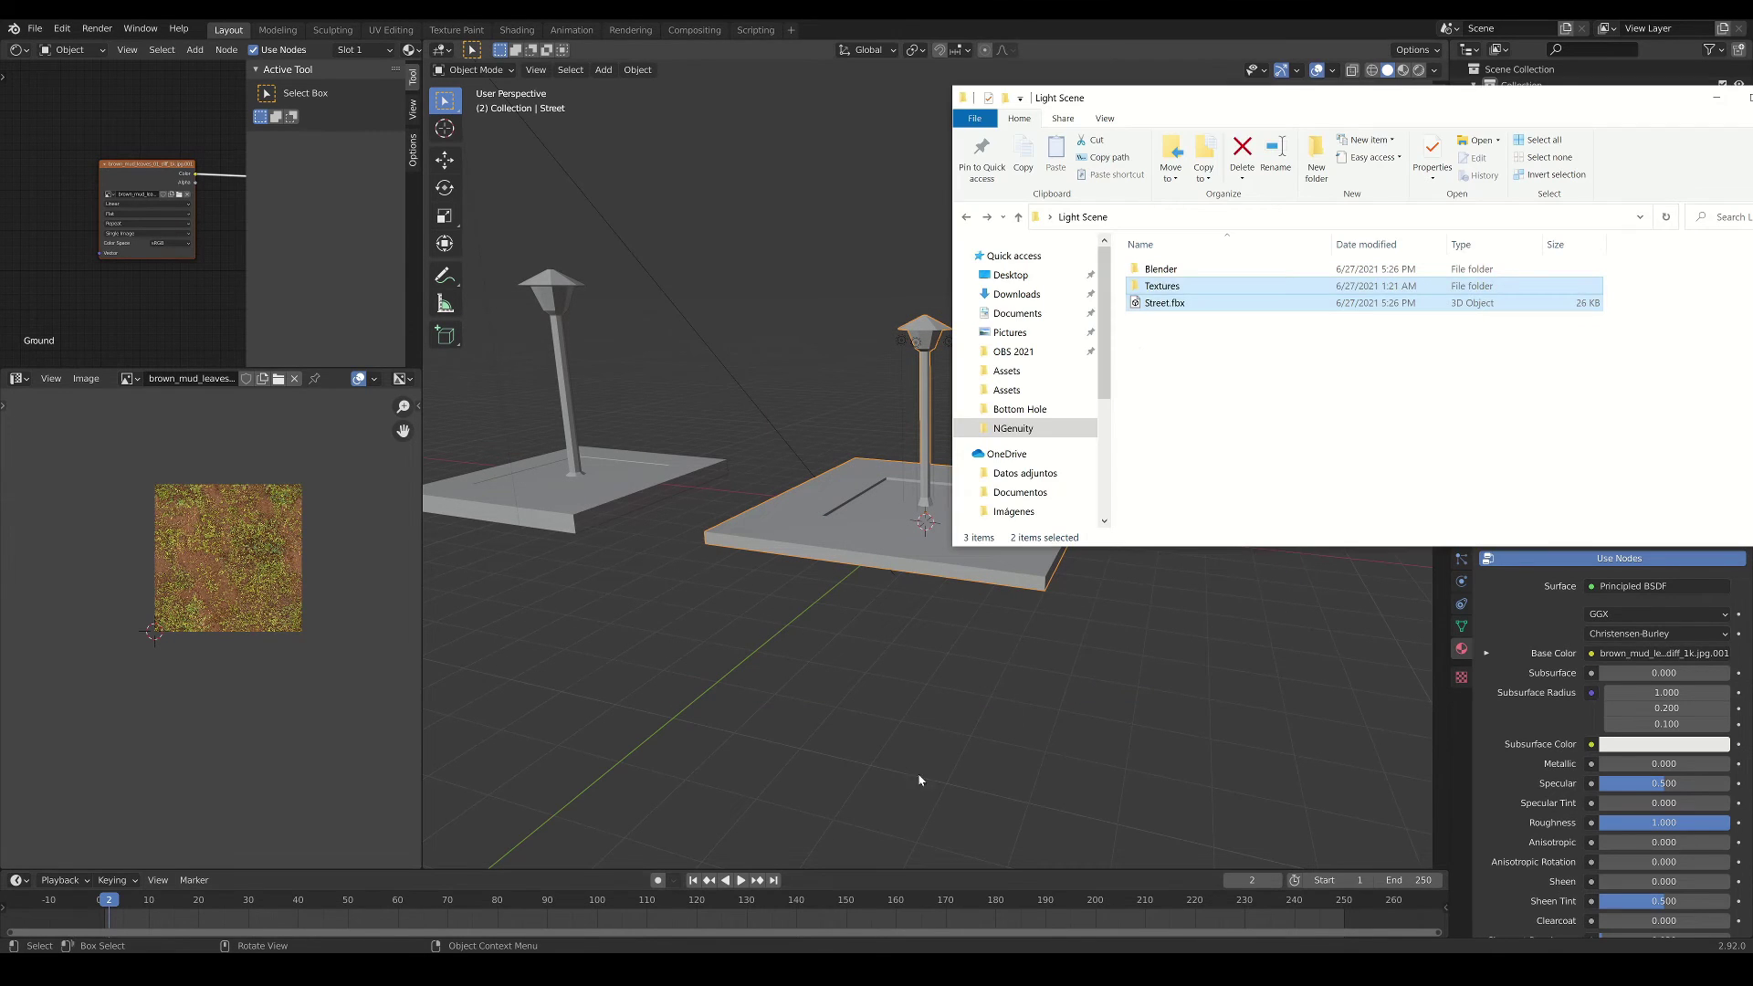
click(1190, 321)
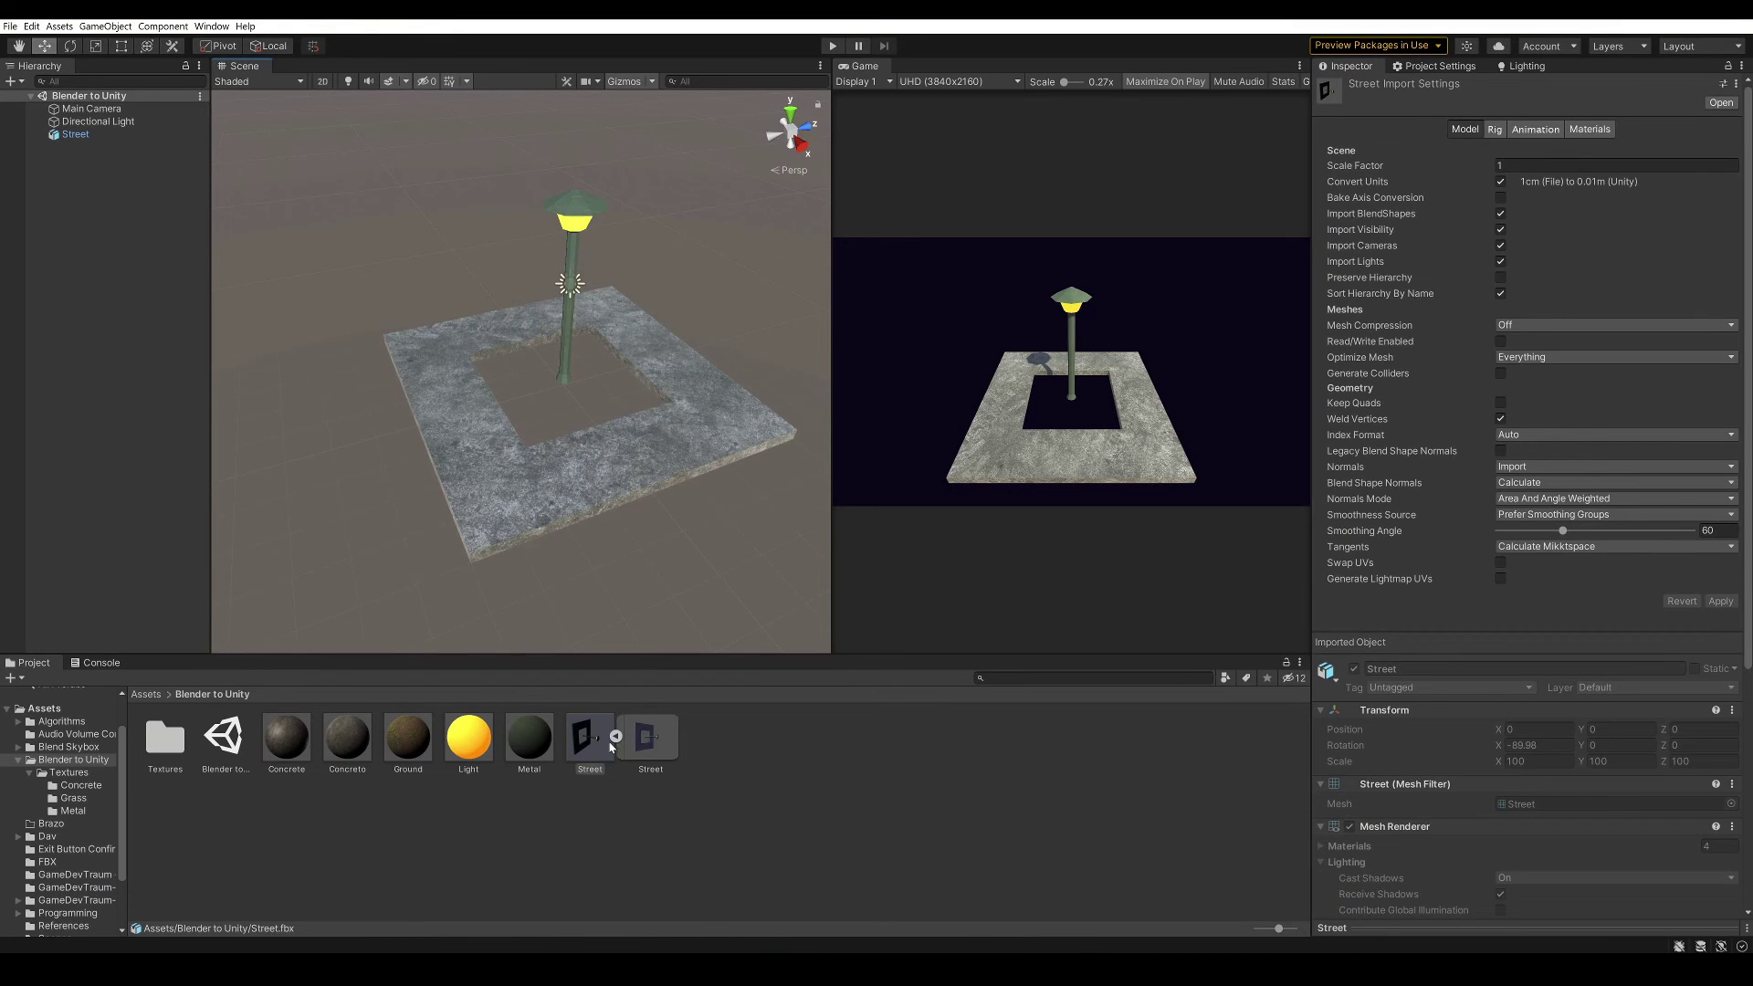
click(582, 807)
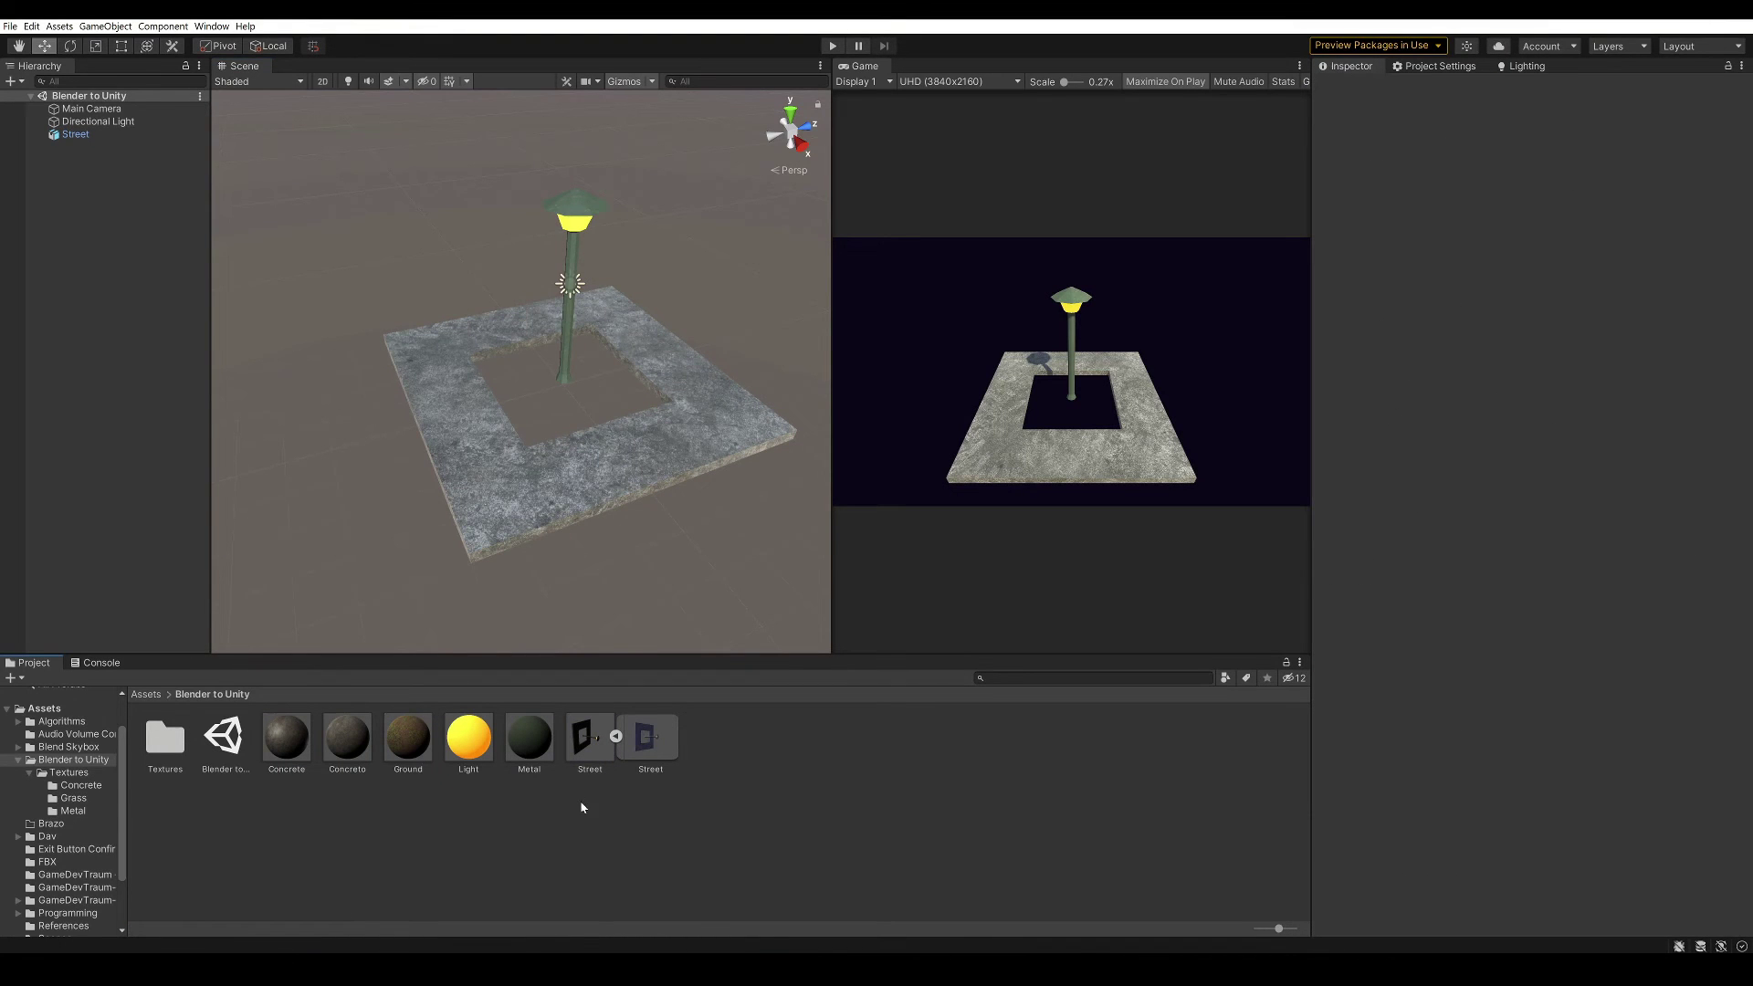
right_click(663, 810)
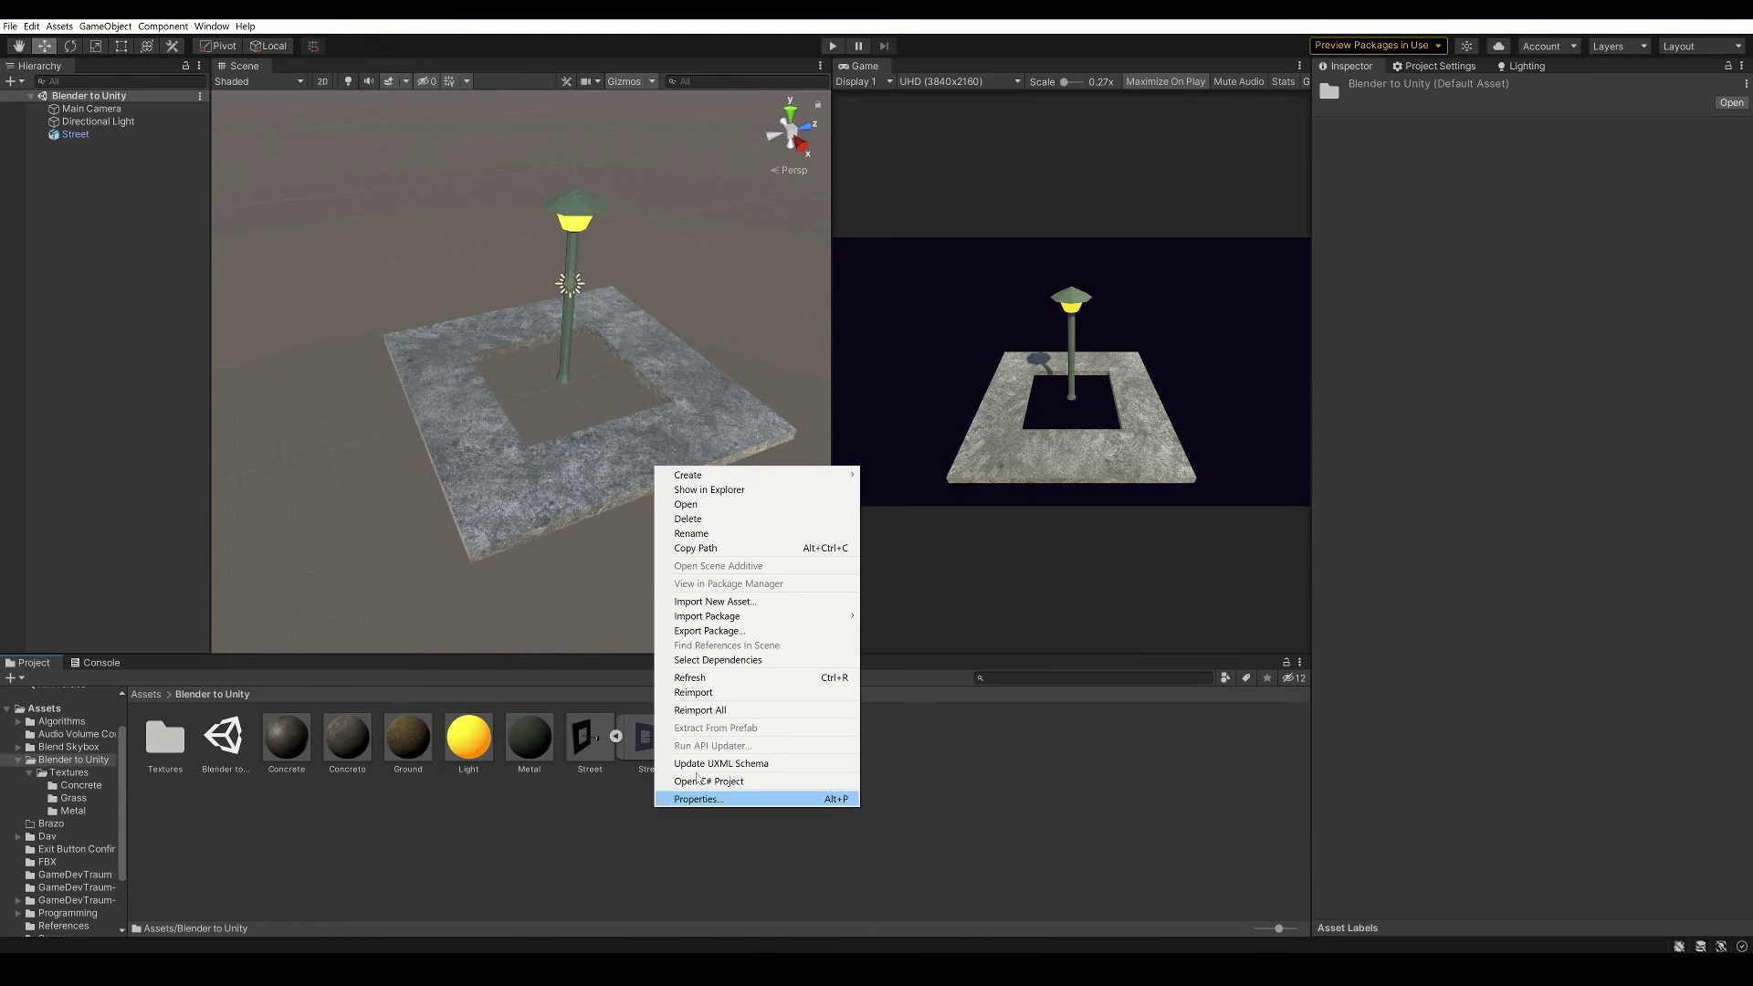
click(704, 490)
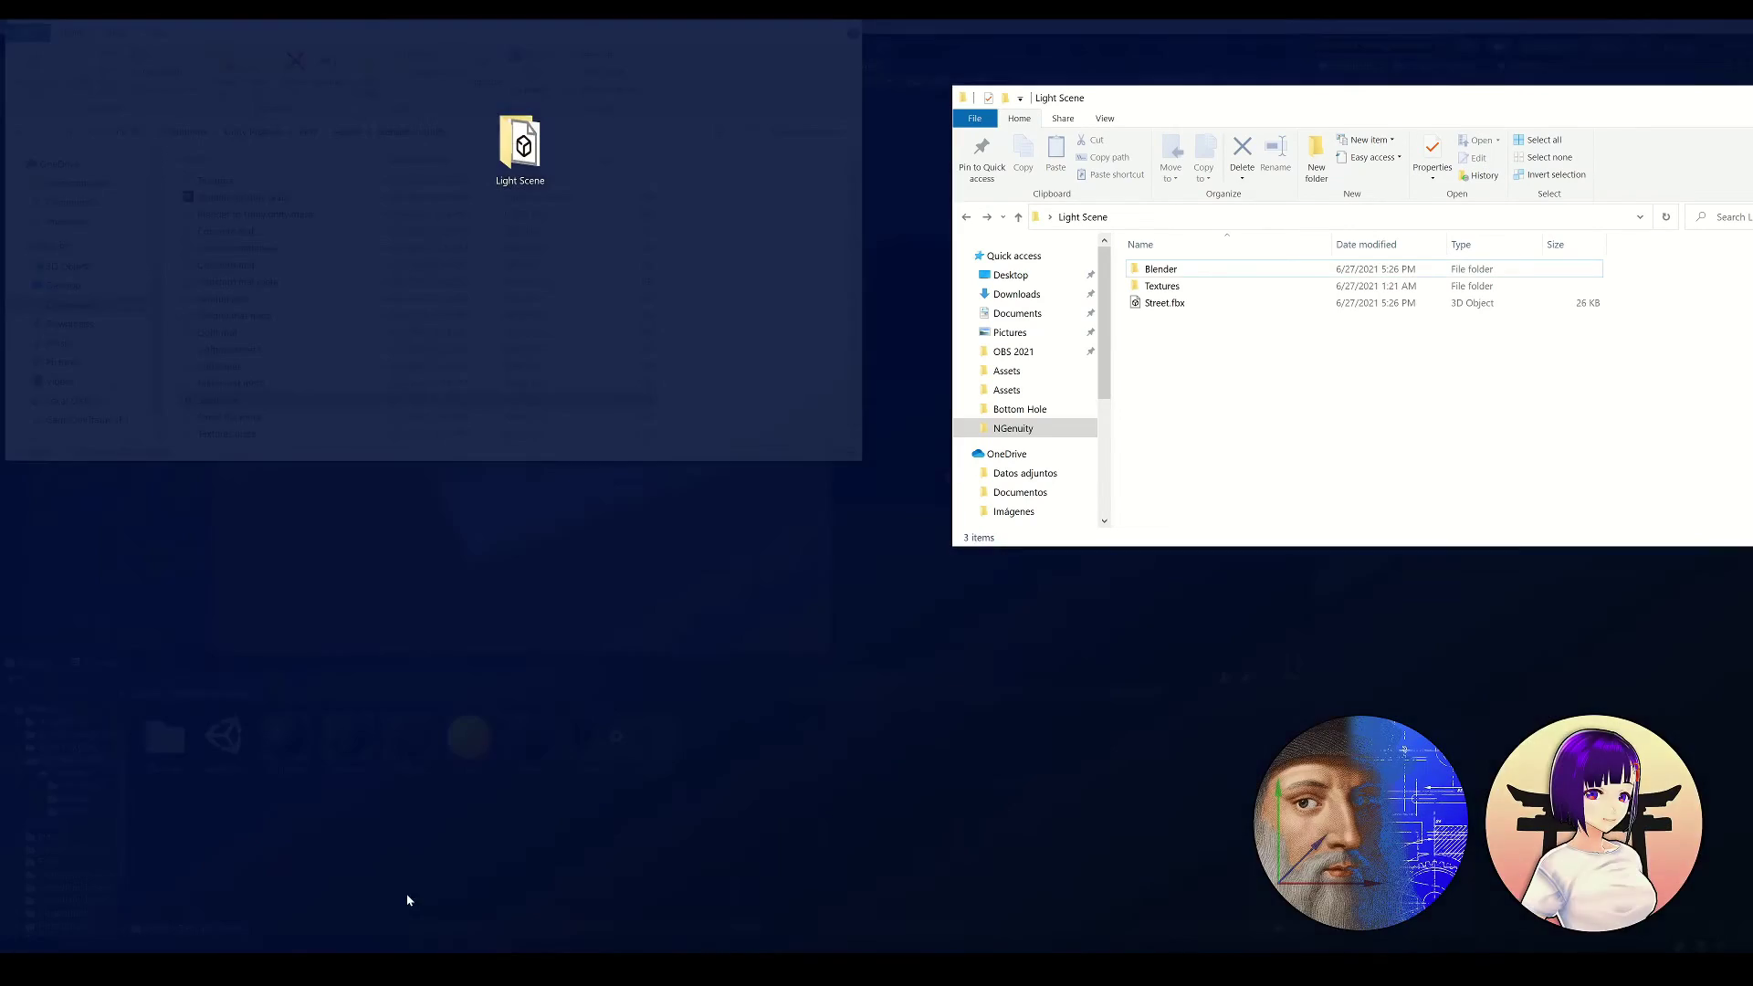
Step: Copy Street.fbx from the Light Scene folder into the Blender to Unity folder, replacing the existing file
click(409, 900)
click(1165, 303)
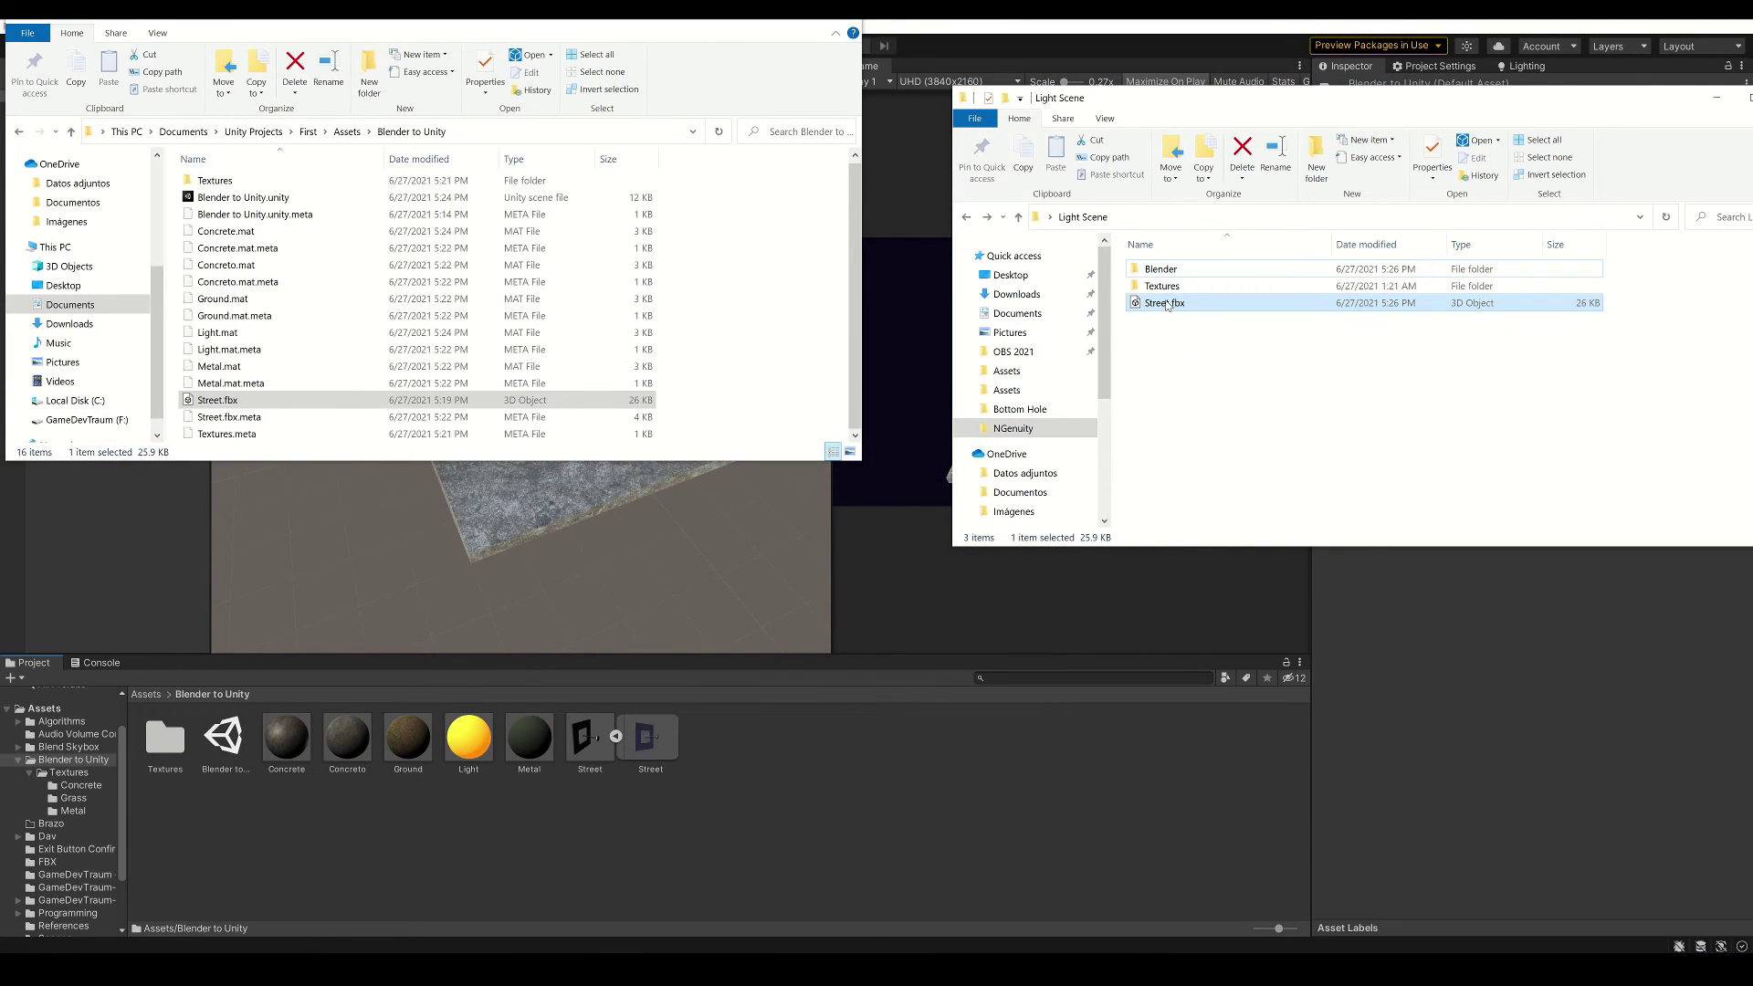
click(797, 351)
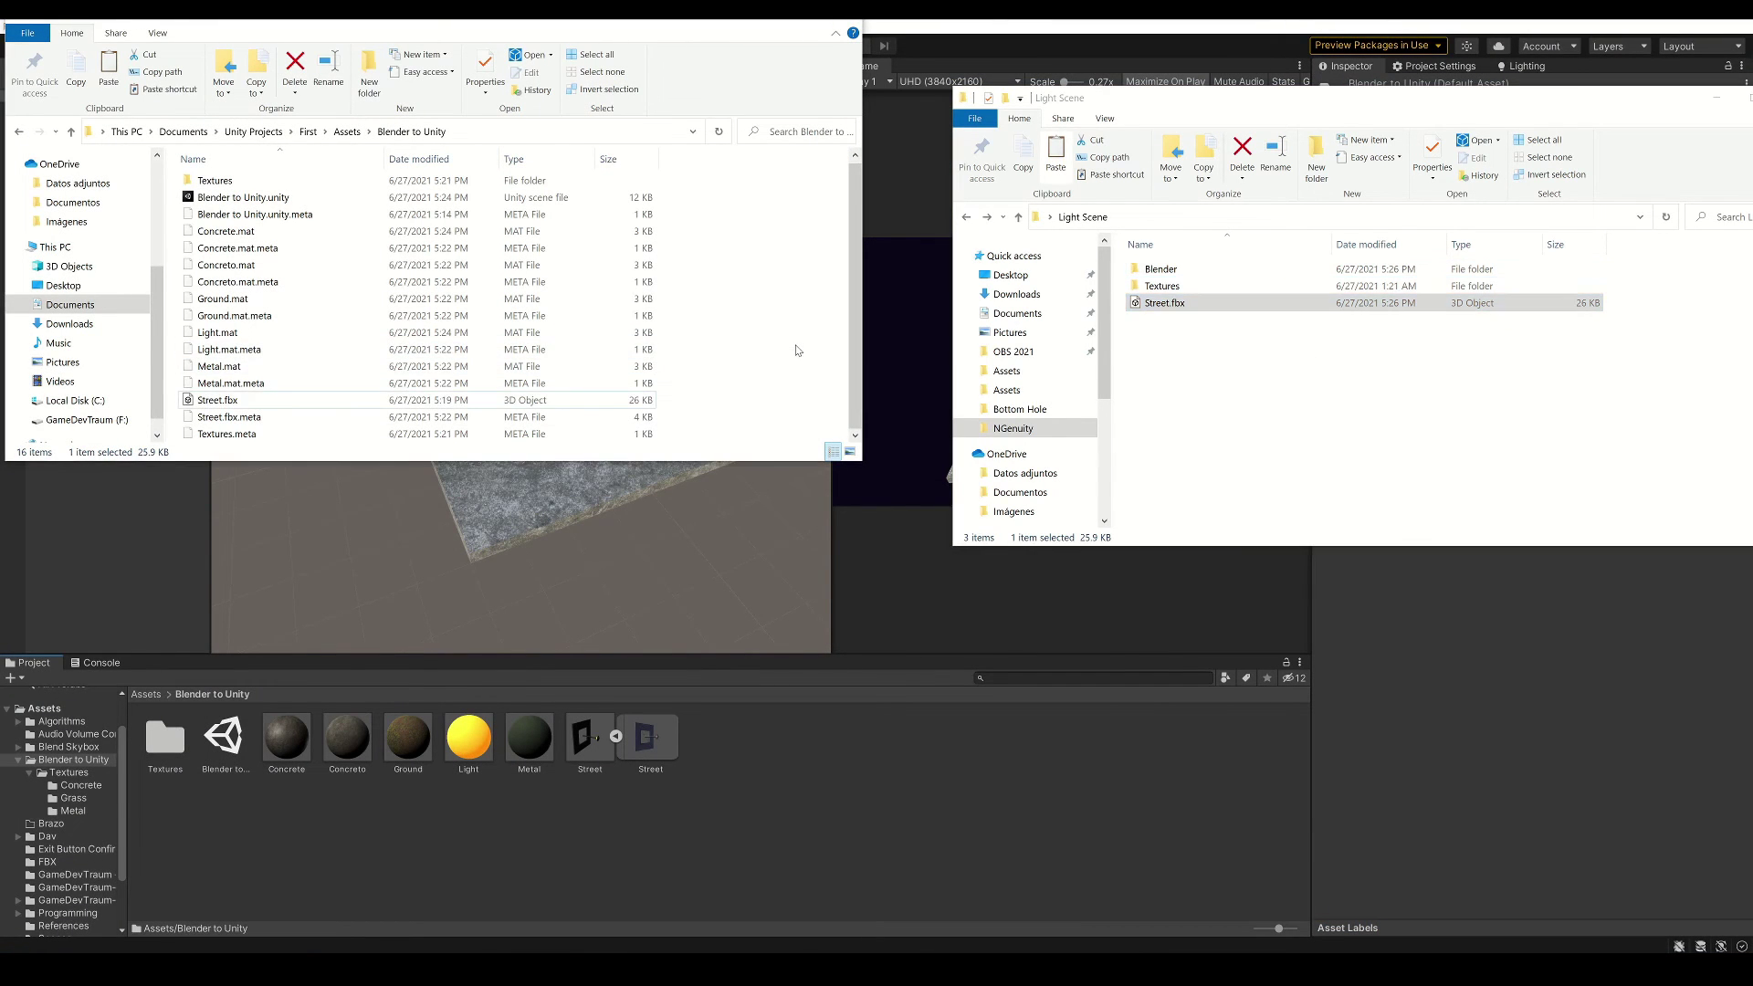
key(ctrl+v)
click(805, 451)
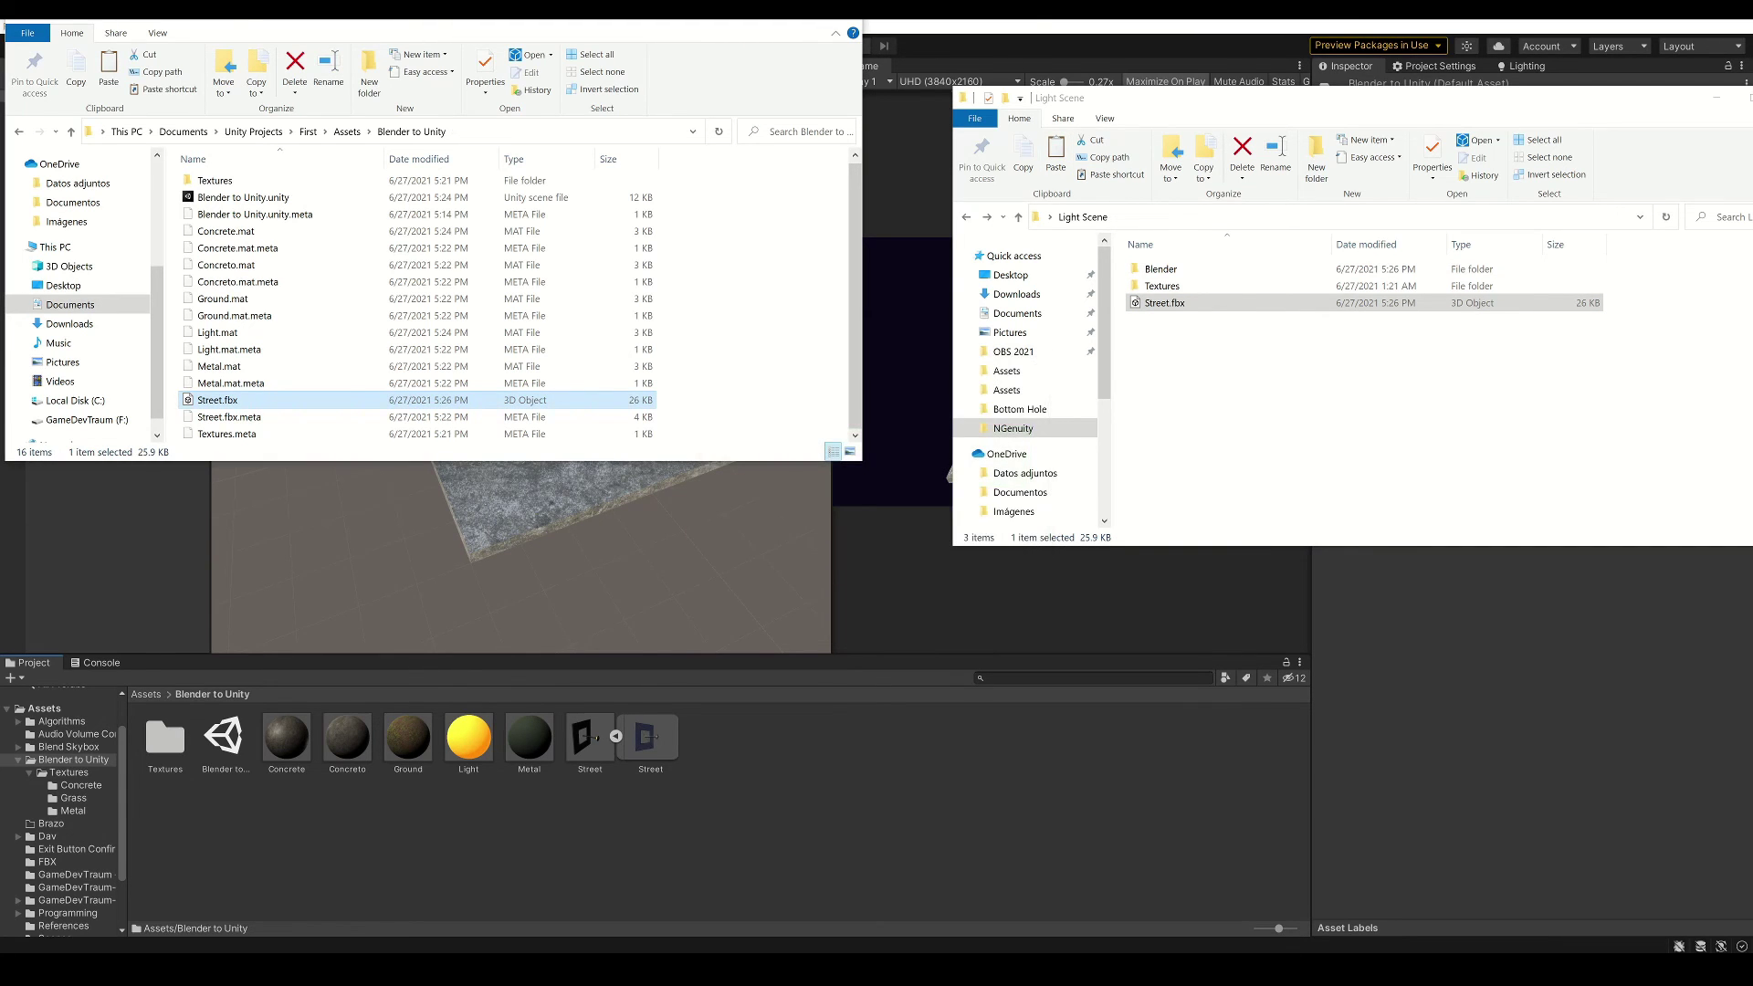
Step: Switch back to Unity and examine the reimported street lamp, especially the ground patch inside the base
click(978, 30)
scroll(673, 365, up, 5)
middle_drag(673, 364, 691, 431)
scroll(603, 326, up, 10)
scroll(691, 431, down, 3)
scroll(691, 431, down, 5)
scroll(694, 425, up, 7)
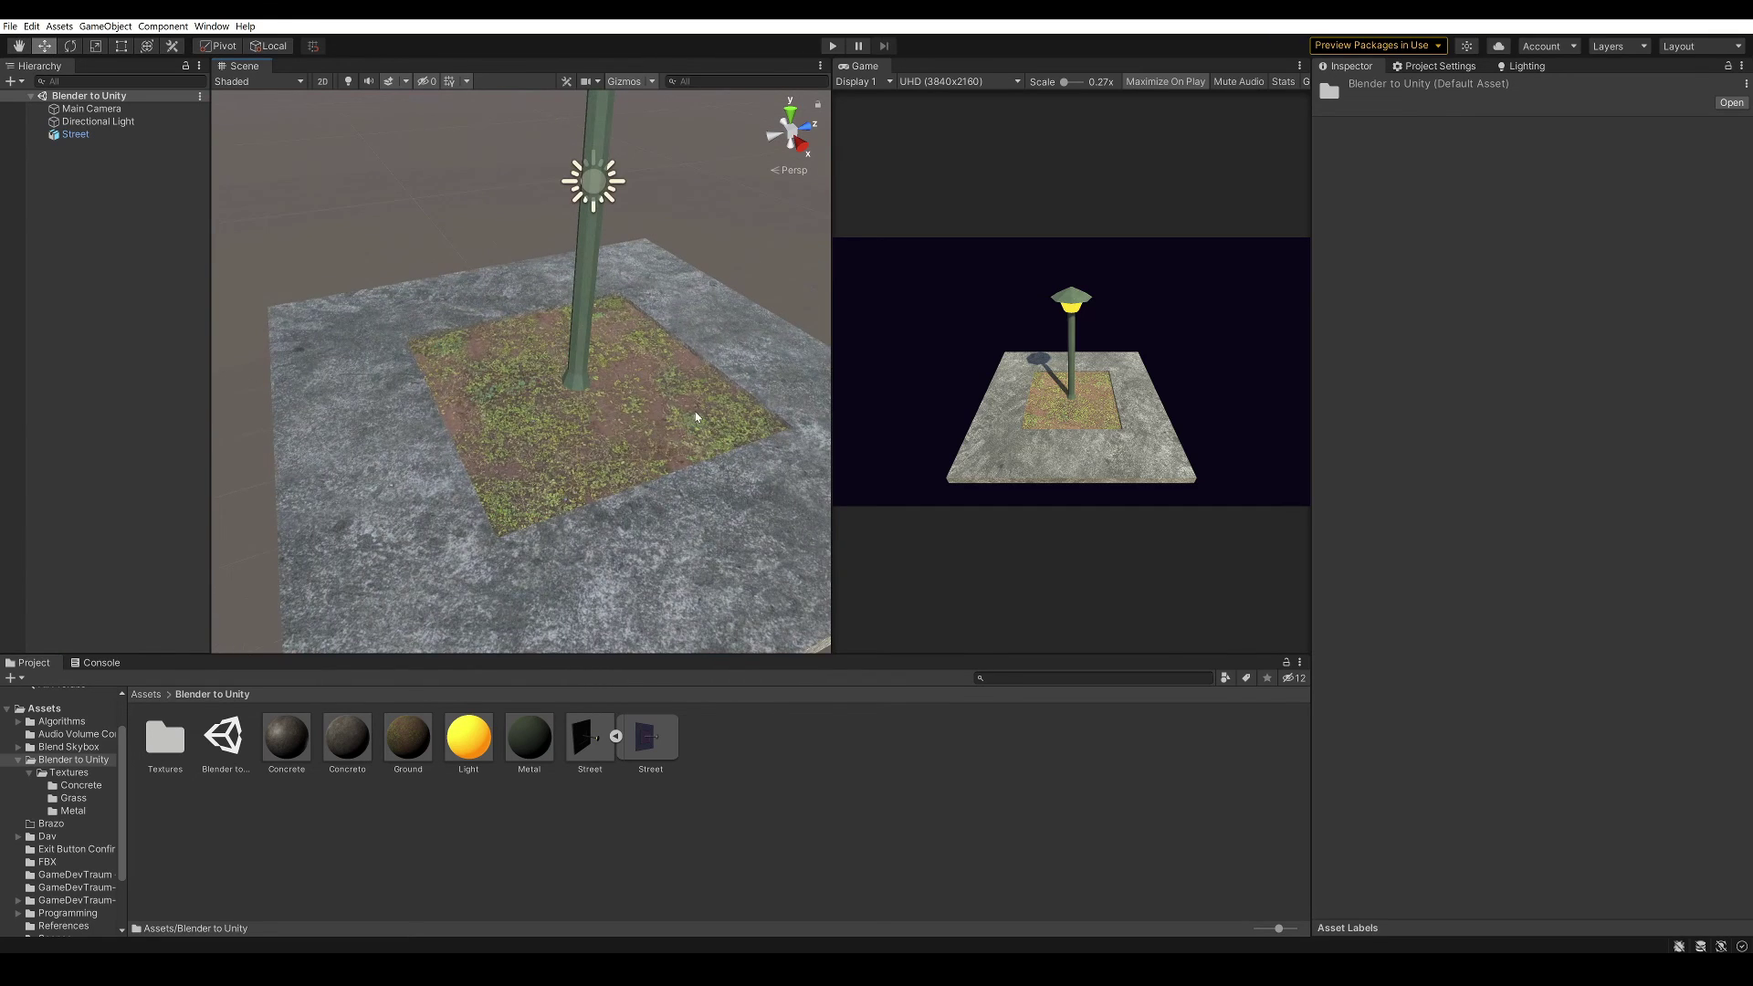
right_drag(648, 411, 575, 333)
scroll(641, 381, down, 5)
middle_drag(641, 382, 542, 365)
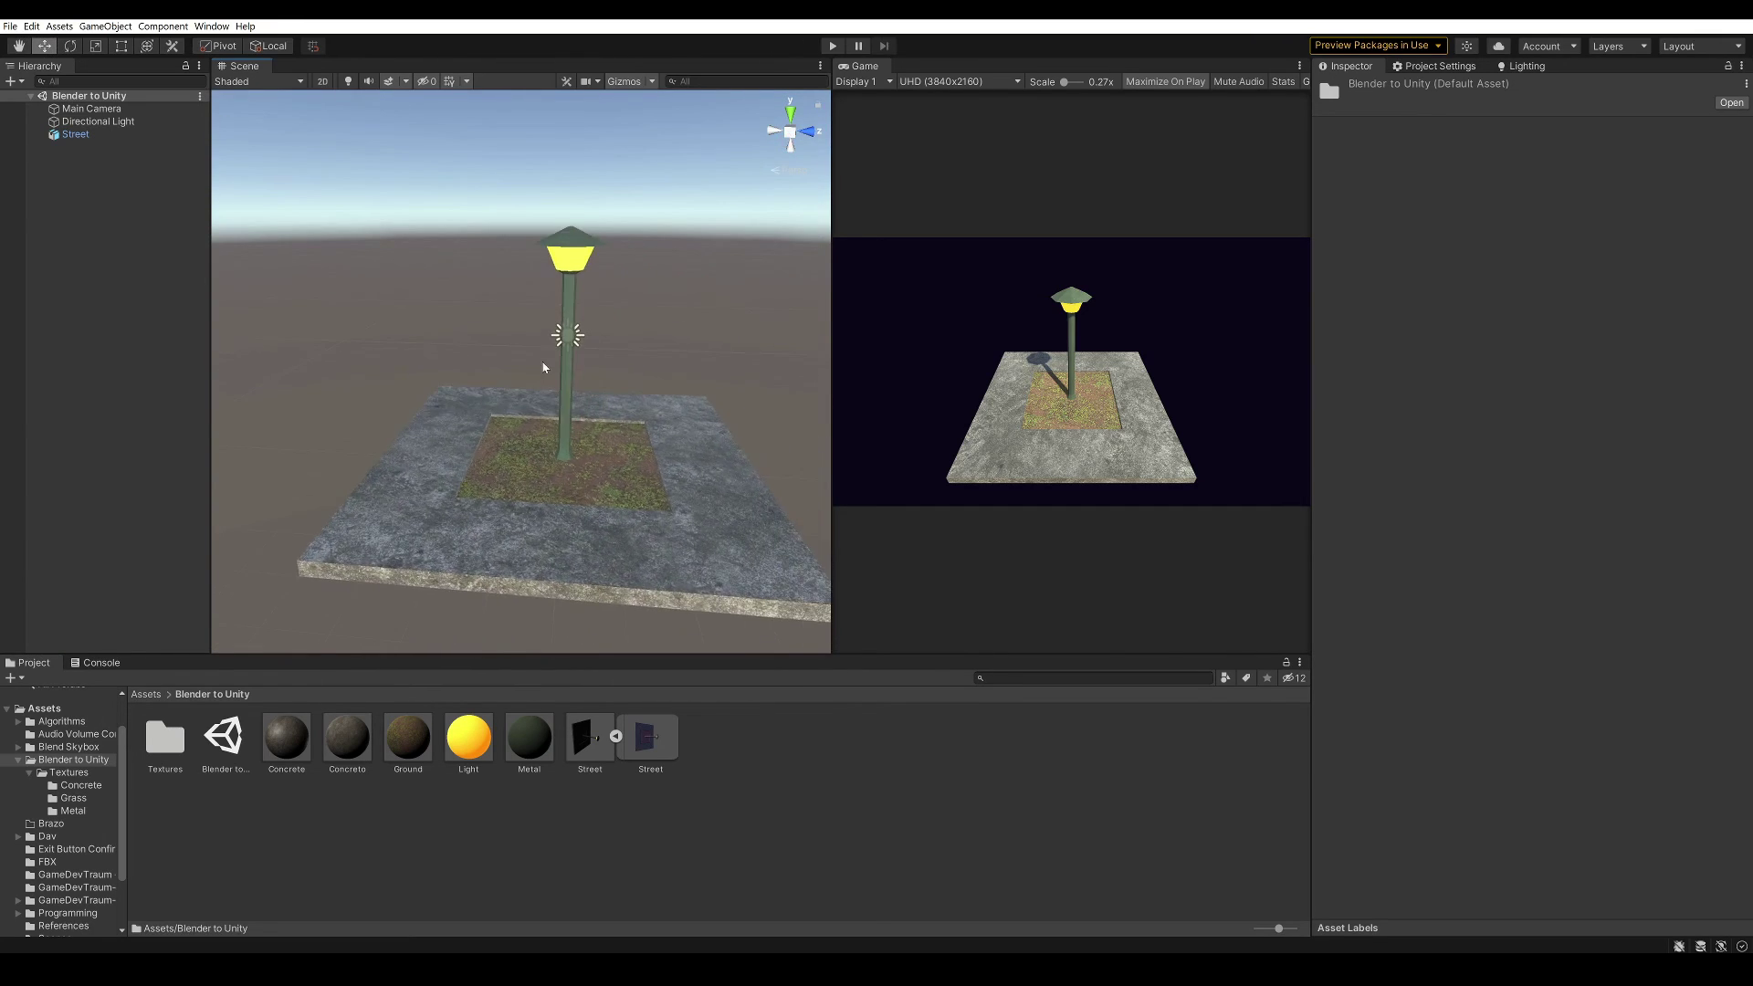
scroll(542, 389, up, 6)
scroll(575, 384, down, 5)
scroll(596, 358, up, 4)
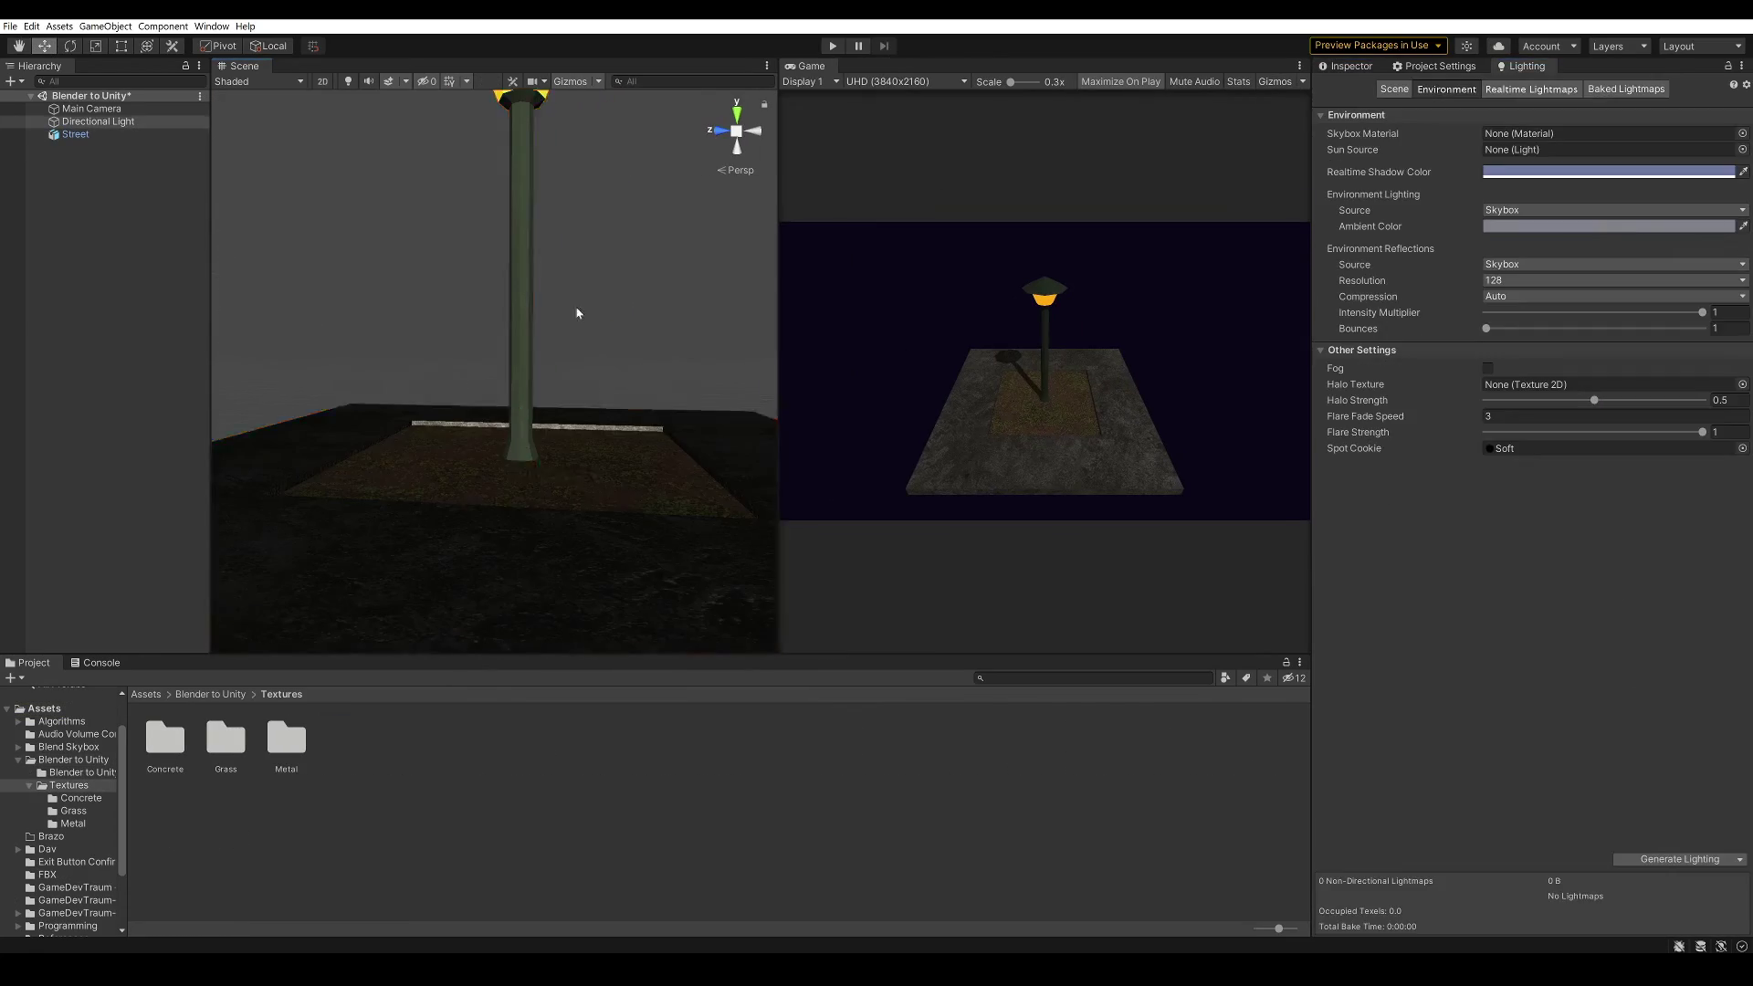
Step: Set the range of the lamp's spot light to 75
scroll(559, 294, up, 5)
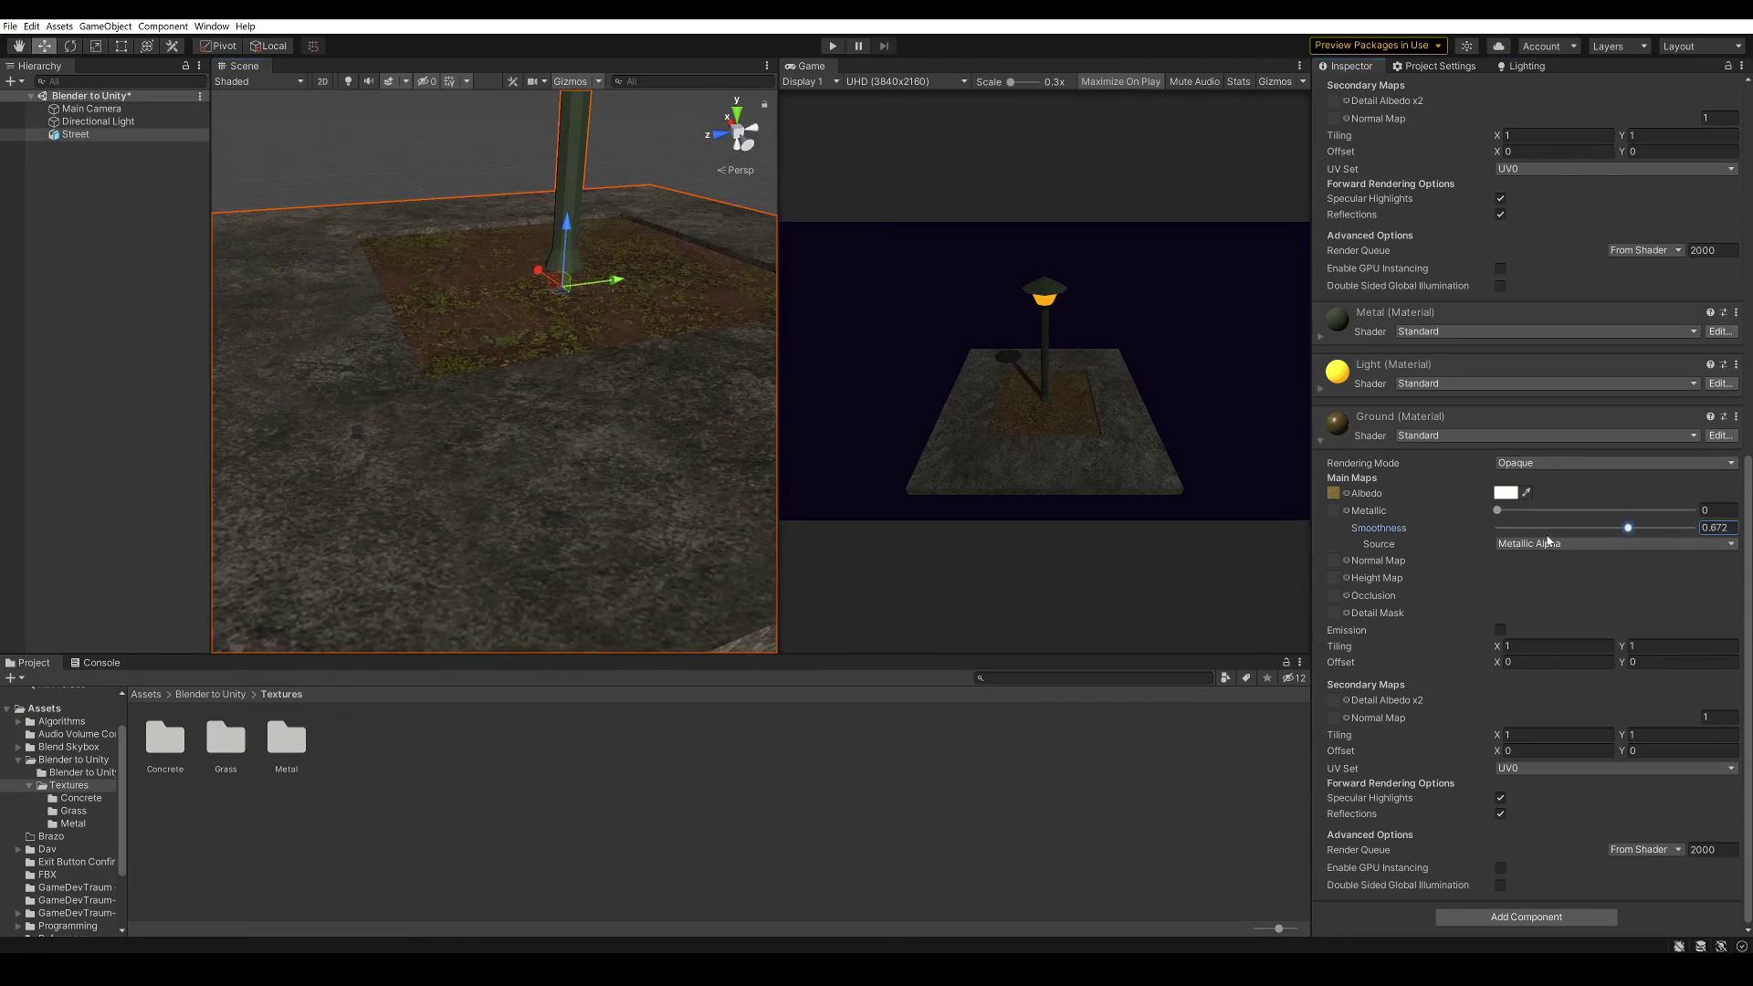
scroll(509, 293, down, 10)
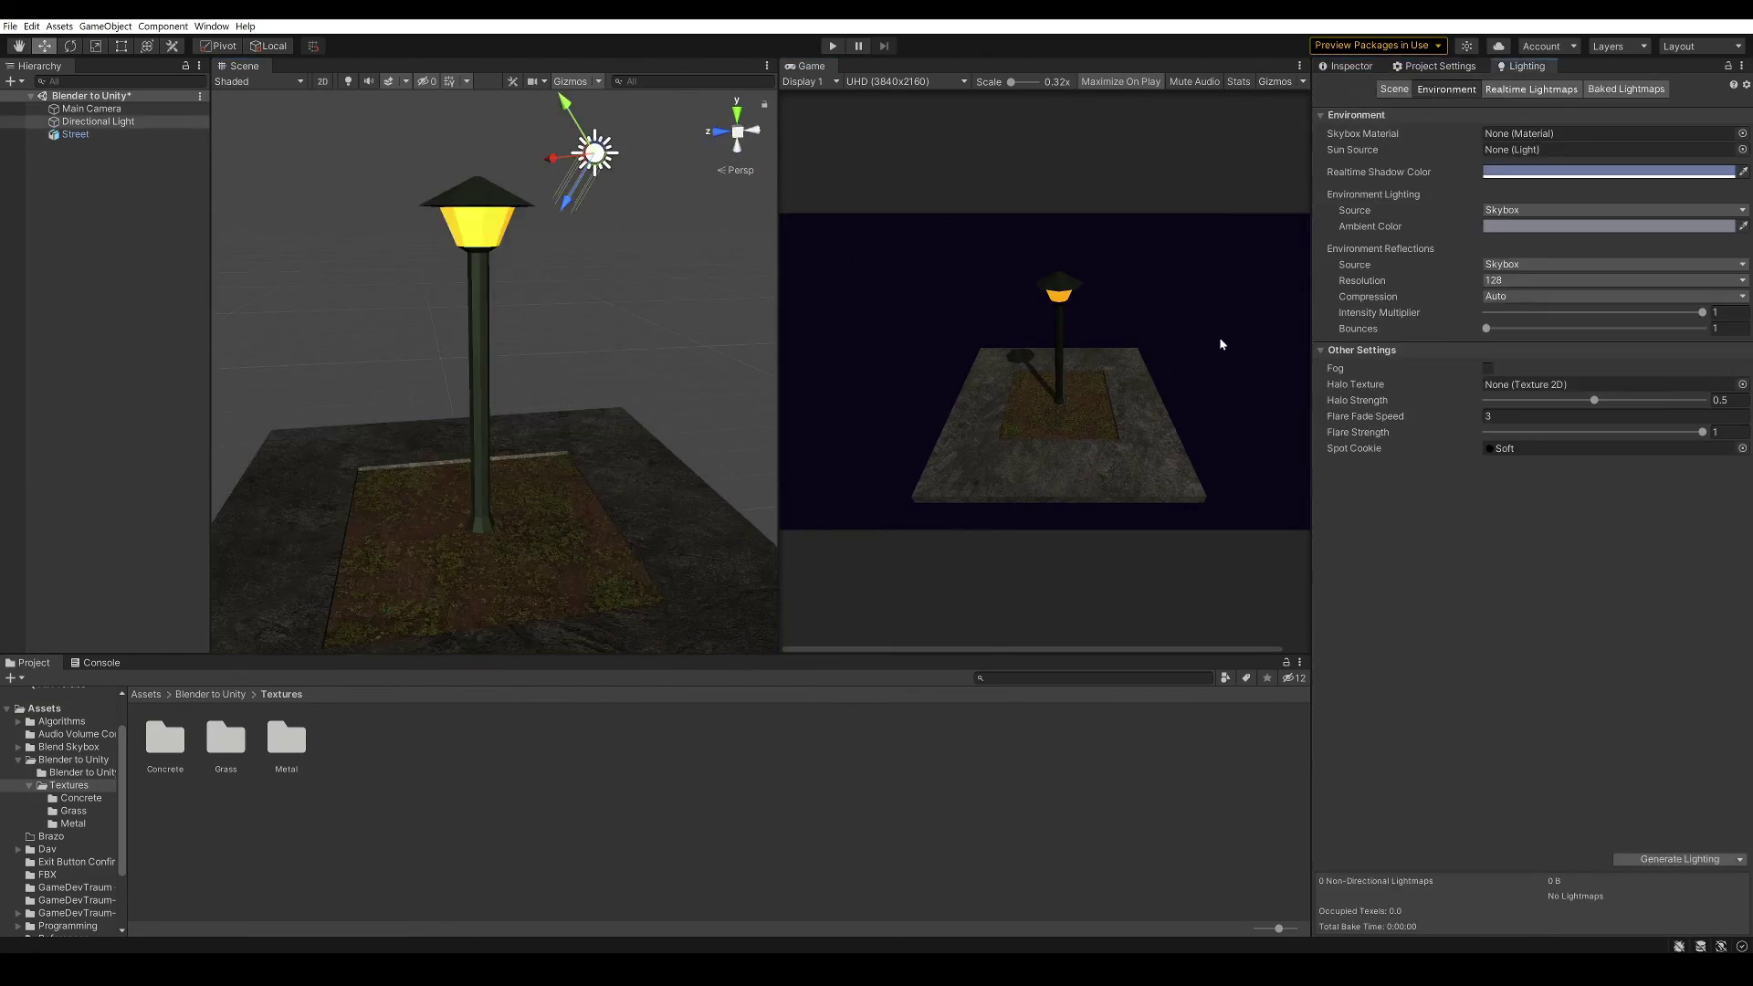
click(300, 381)
text(75)
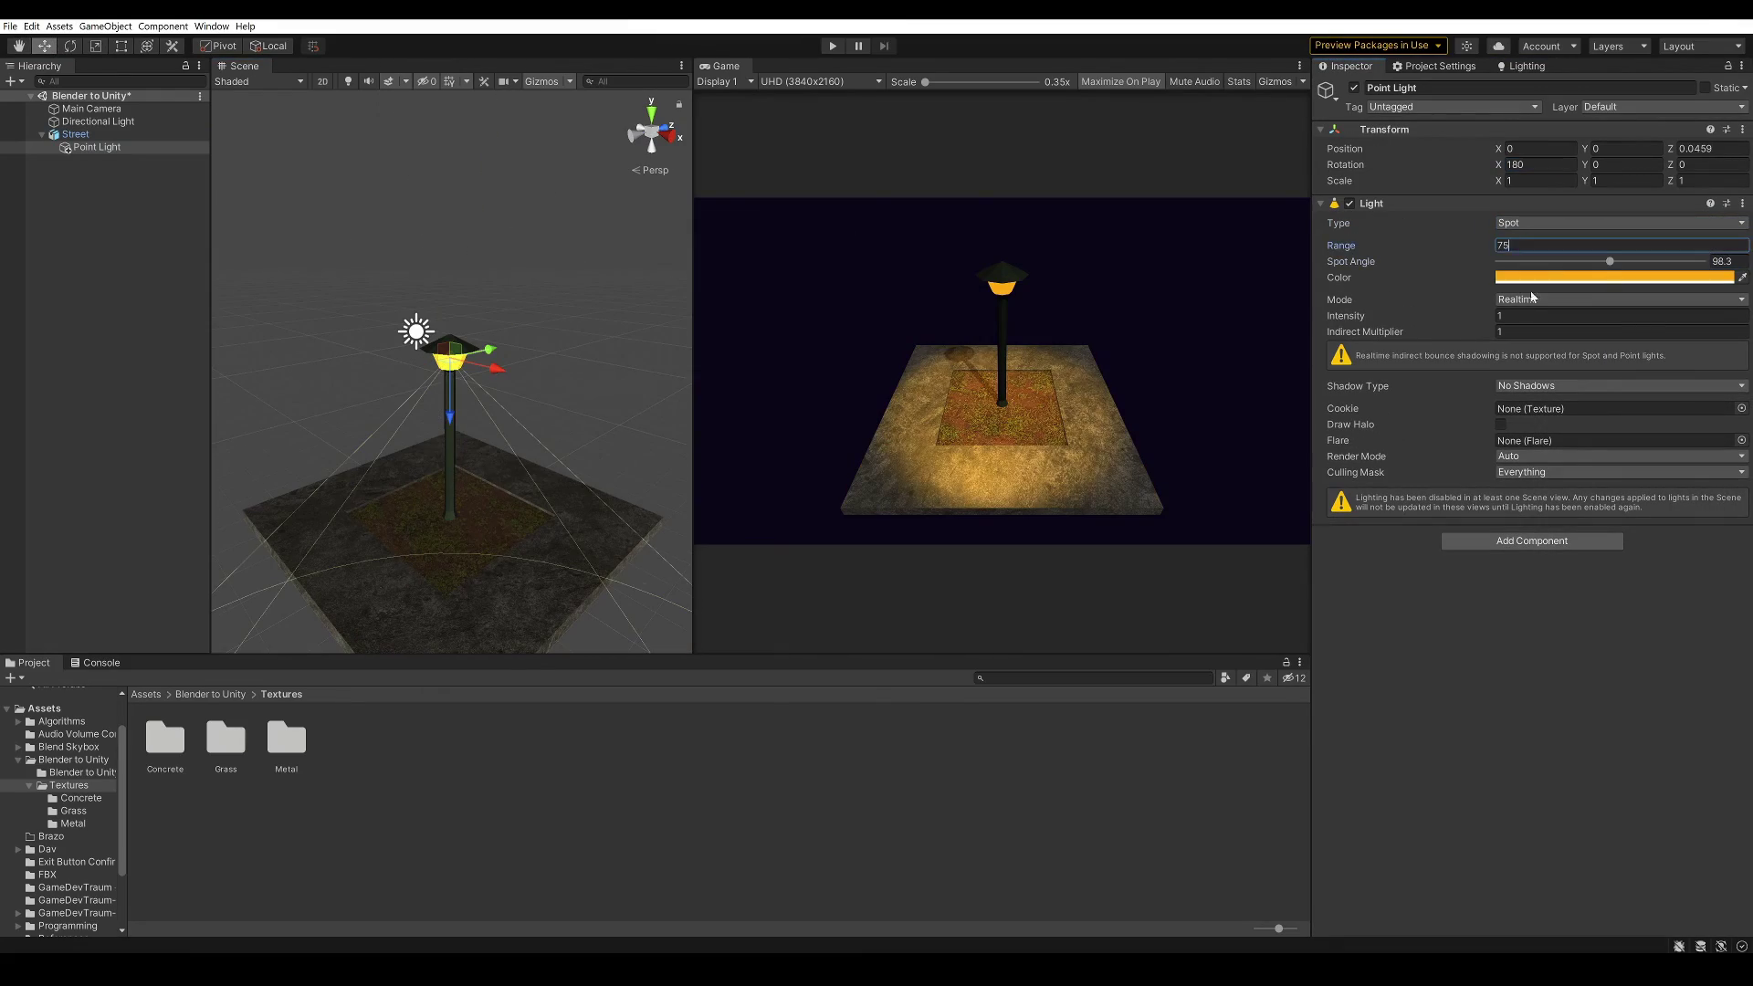